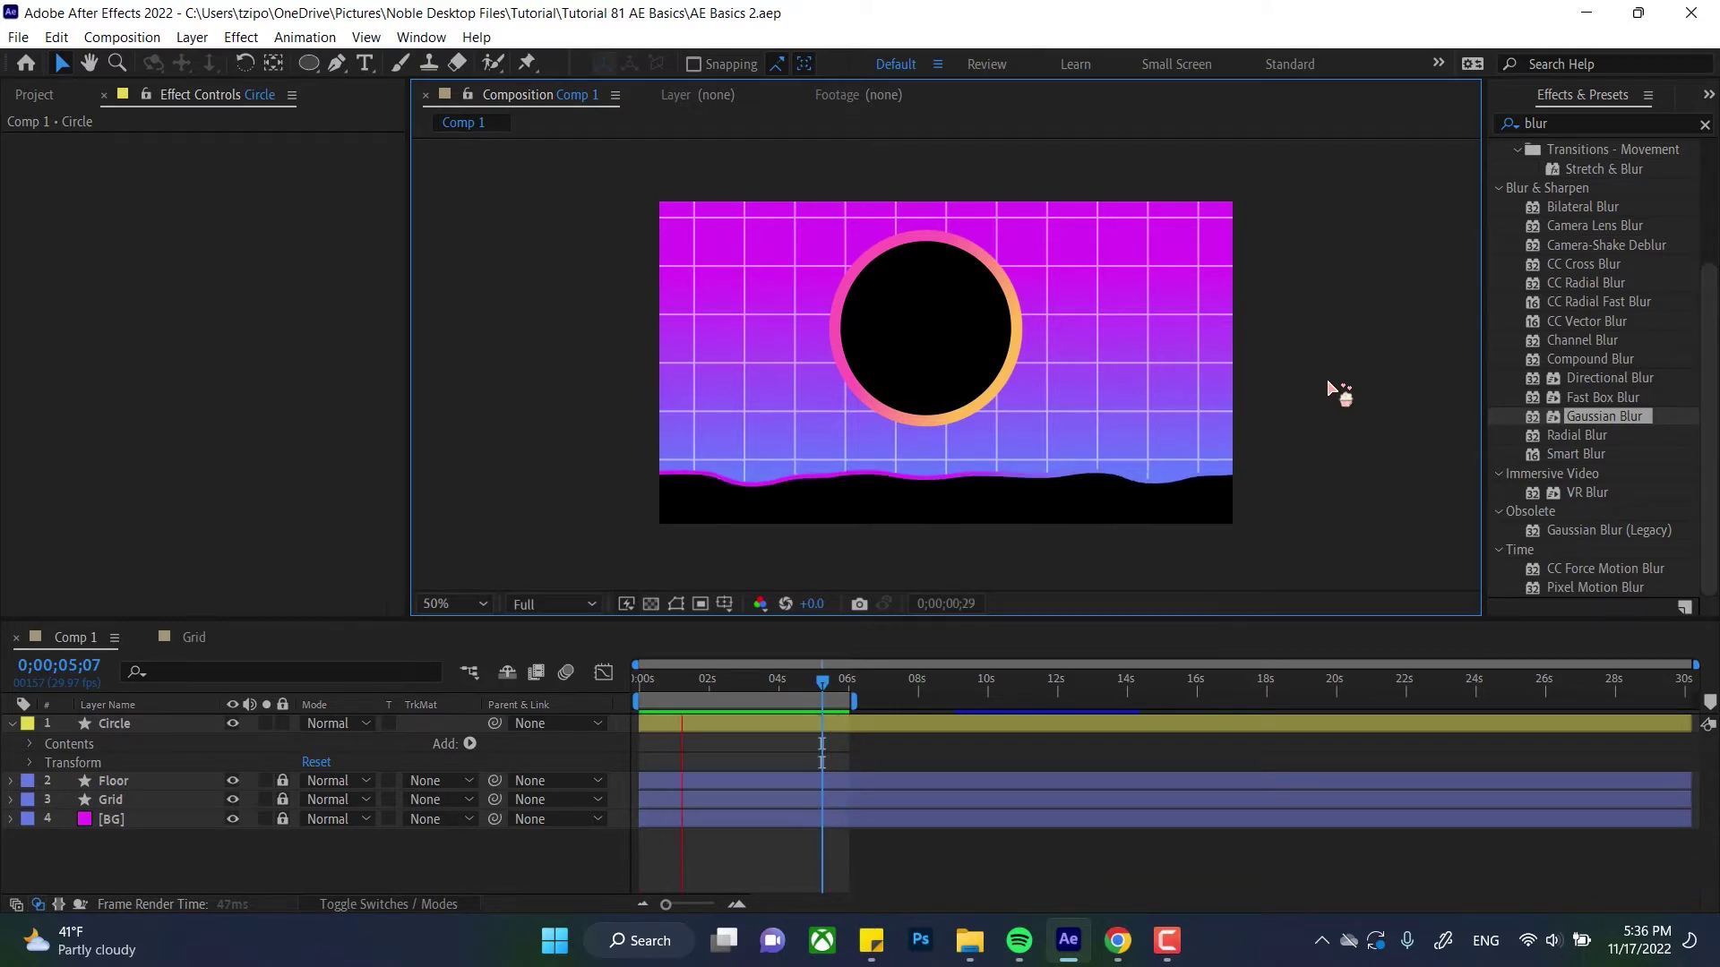
# Step: Stop the preview and select the collapsed Circle layer in the timeline
pyautogui.moveTo(1339, 392)
pyautogui.mouseDown()
pyautogui.moveTo(209, 537)
pyautogui.moveTo(166, 579)
pyautogui.moveTo(151, 683)
pyautogui.mouseUp()
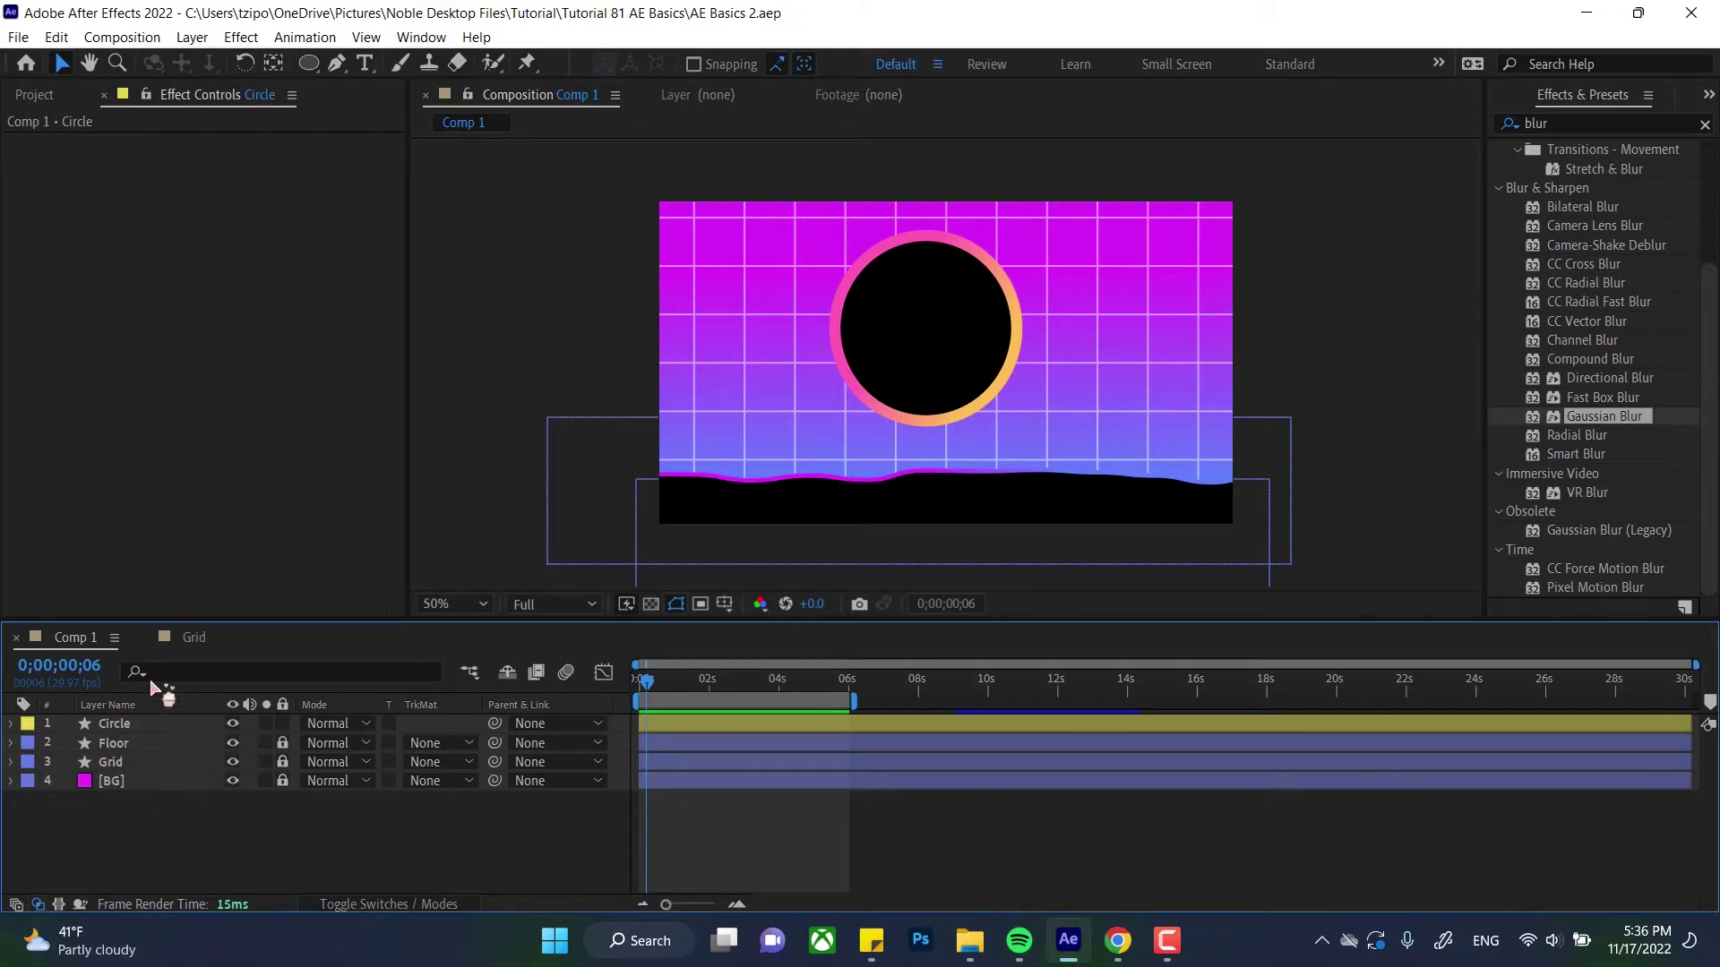
pyautogui.moveTo(150, 684); pyautogui.dragTo(118, 725)
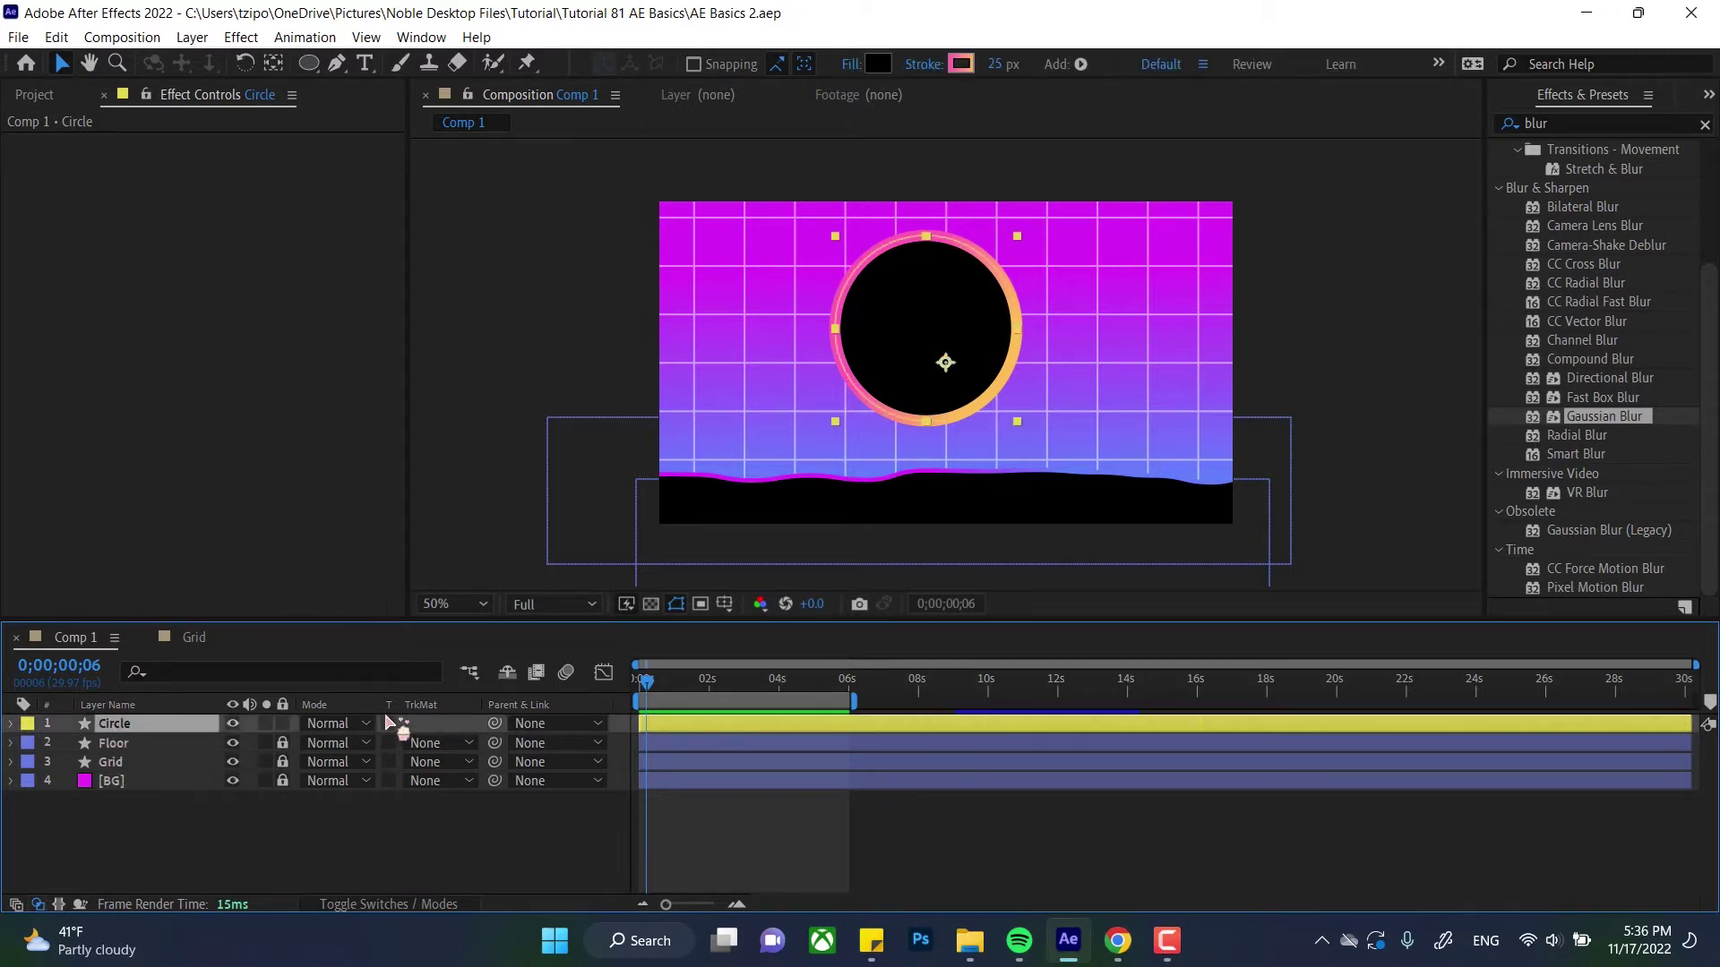
# Step: Expand the Circle layer's Transform group and select its Position property (640.0, 360.0)
pyautogui.click(13, 724)
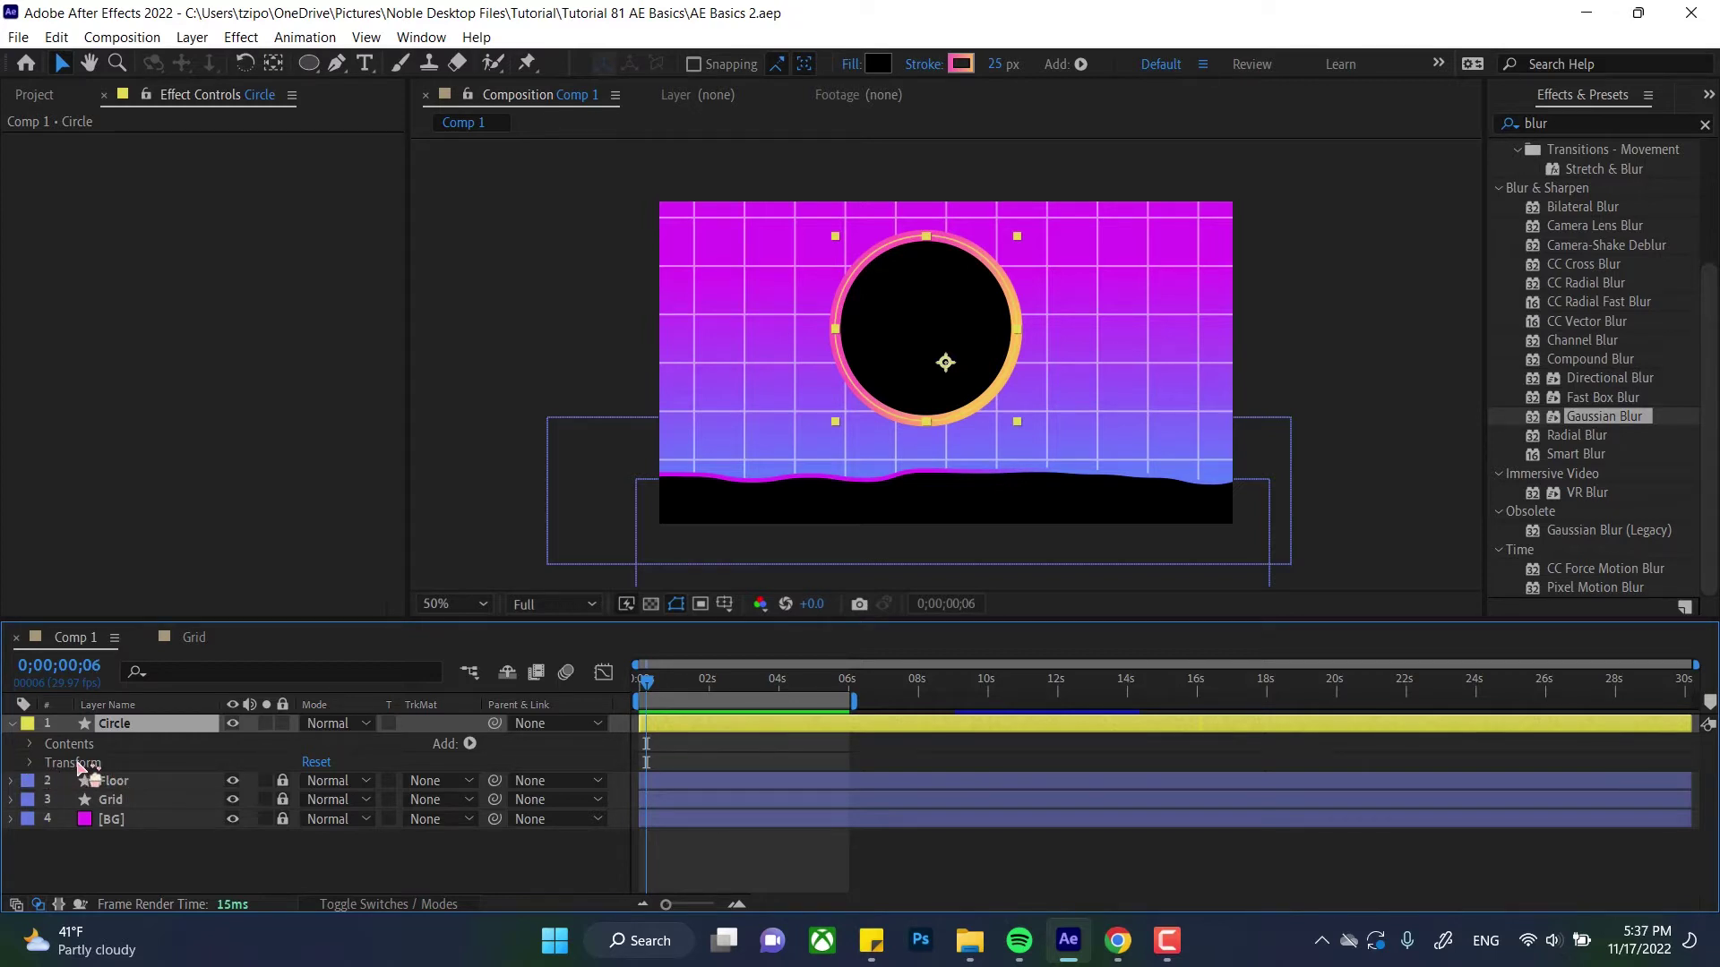
pyautogui.click(31, 763)
pyautogui.click(112, 803)
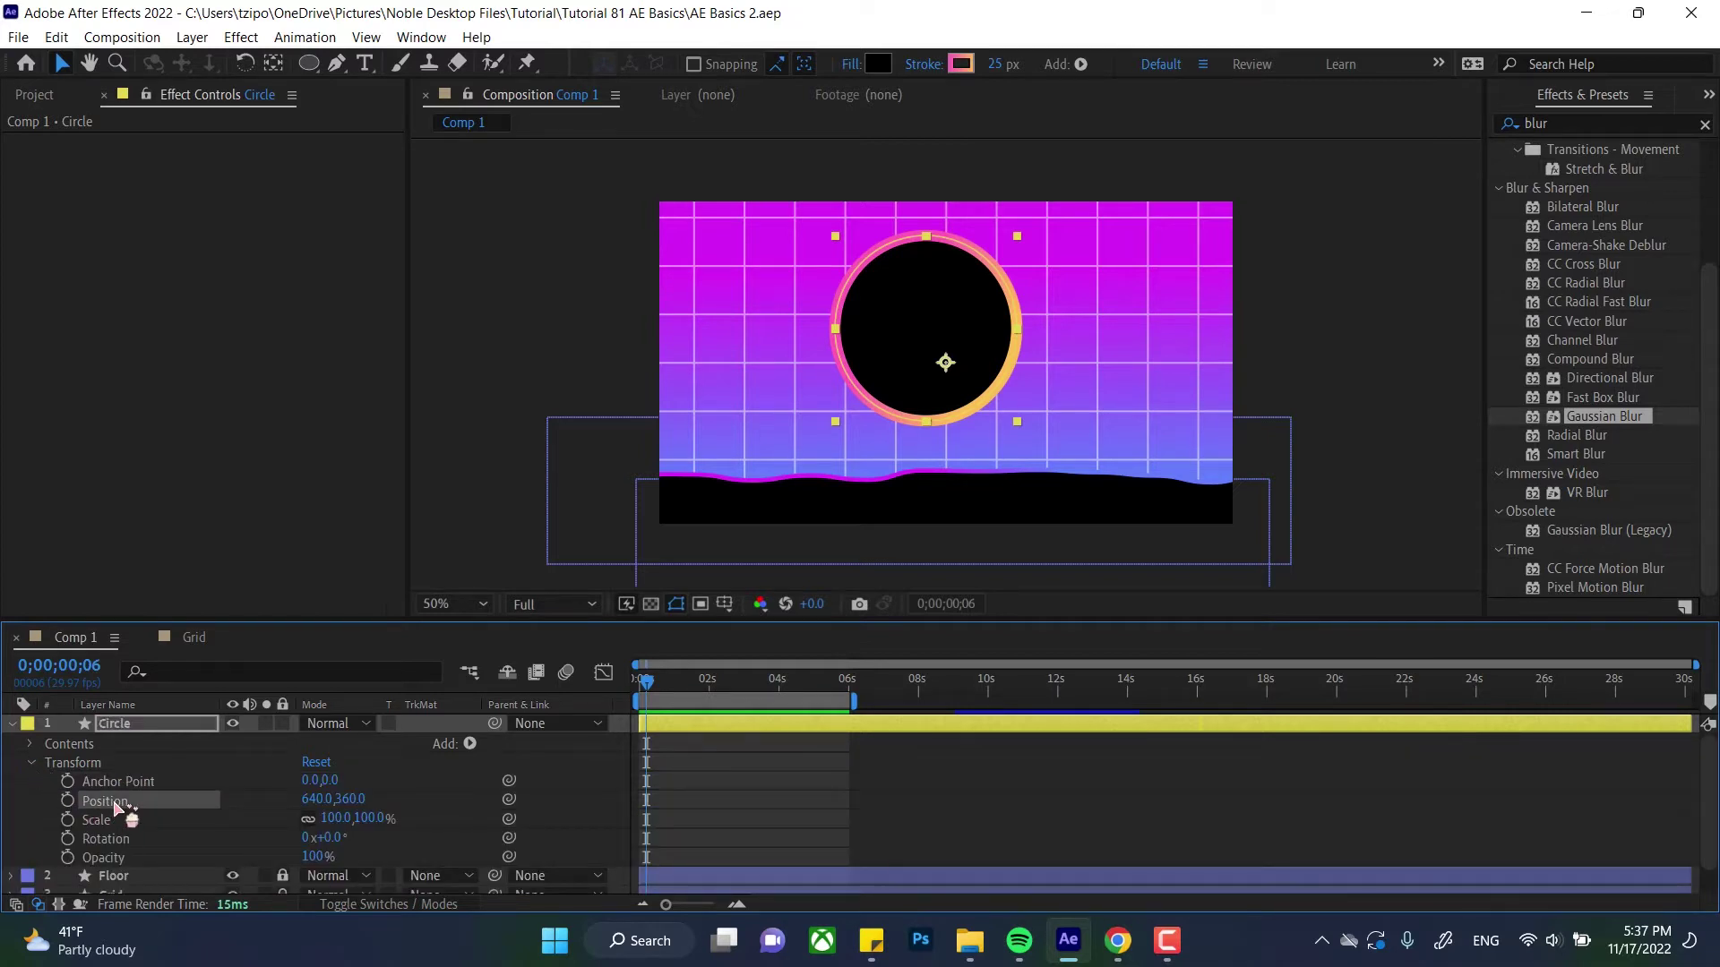
# Step: Set a Position keyframe at 640, 360 and move the playhead to 0;00;02;03
pyautogui.click(68, 801)
pyautogui.moveTo(648, 808)
pyautogui.moveTo(648, 685); pyautogui.dragTo(716, 690)
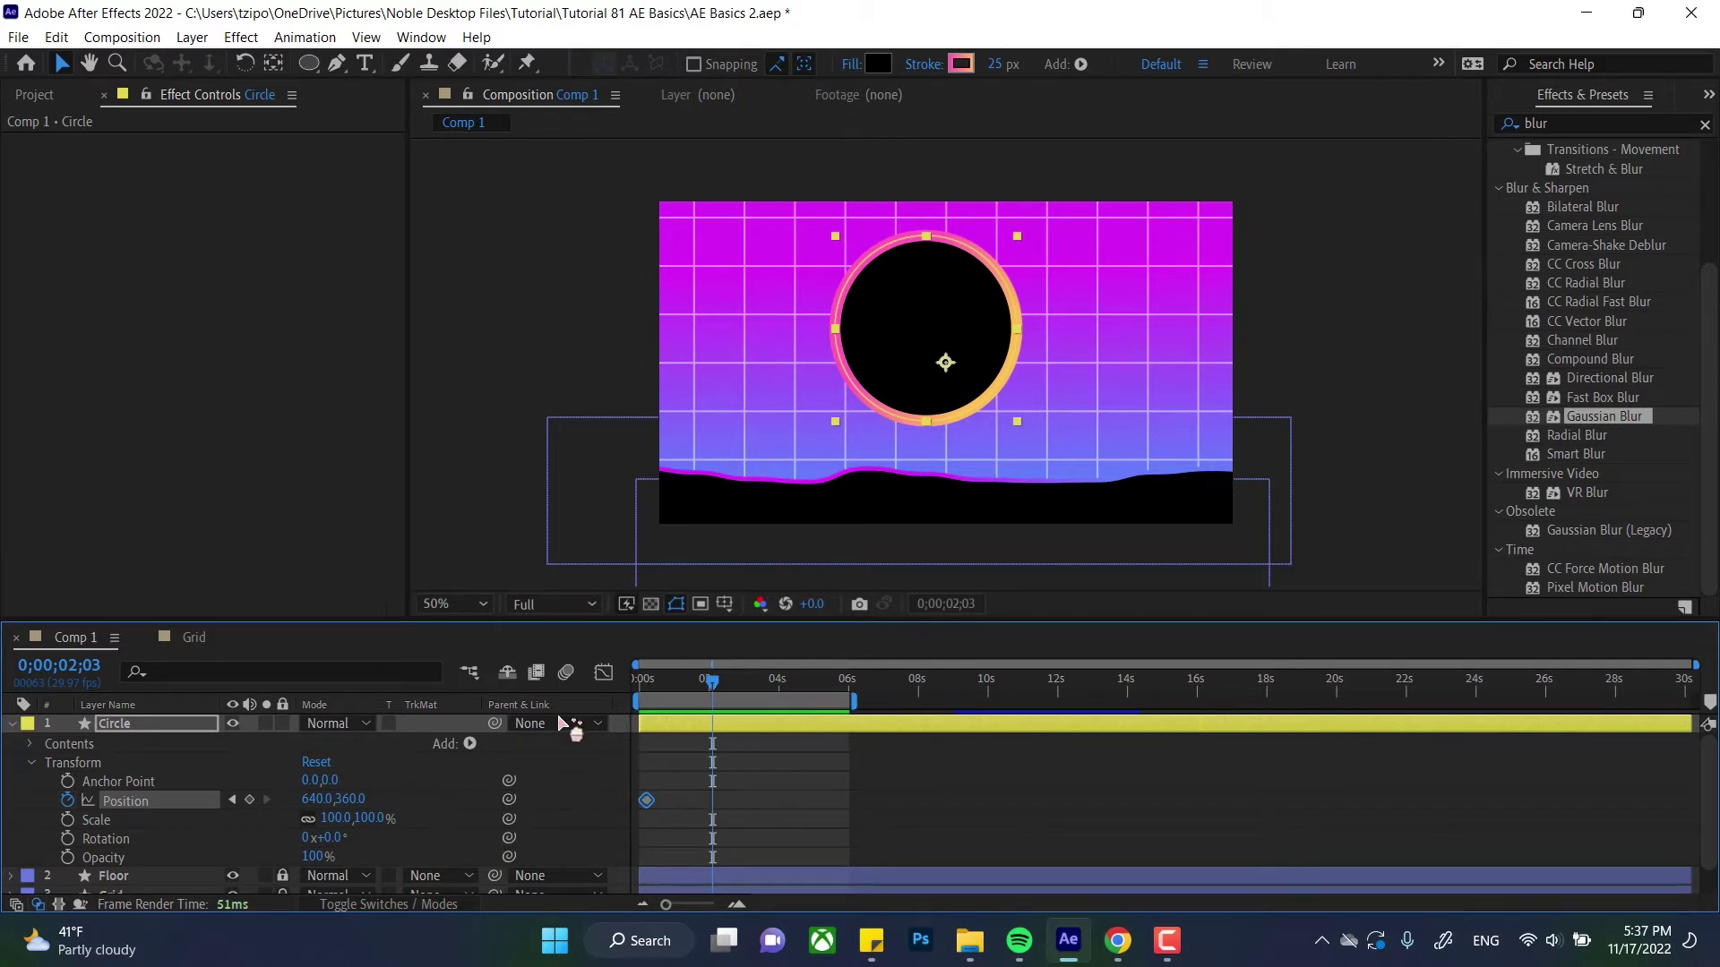
# Step: At 0;00;02;03, move the circle to 1094, 542, creating the second Position keyframe
pyautogui.moveTo(915, 371); pyautogui.dragTo(772, 387)
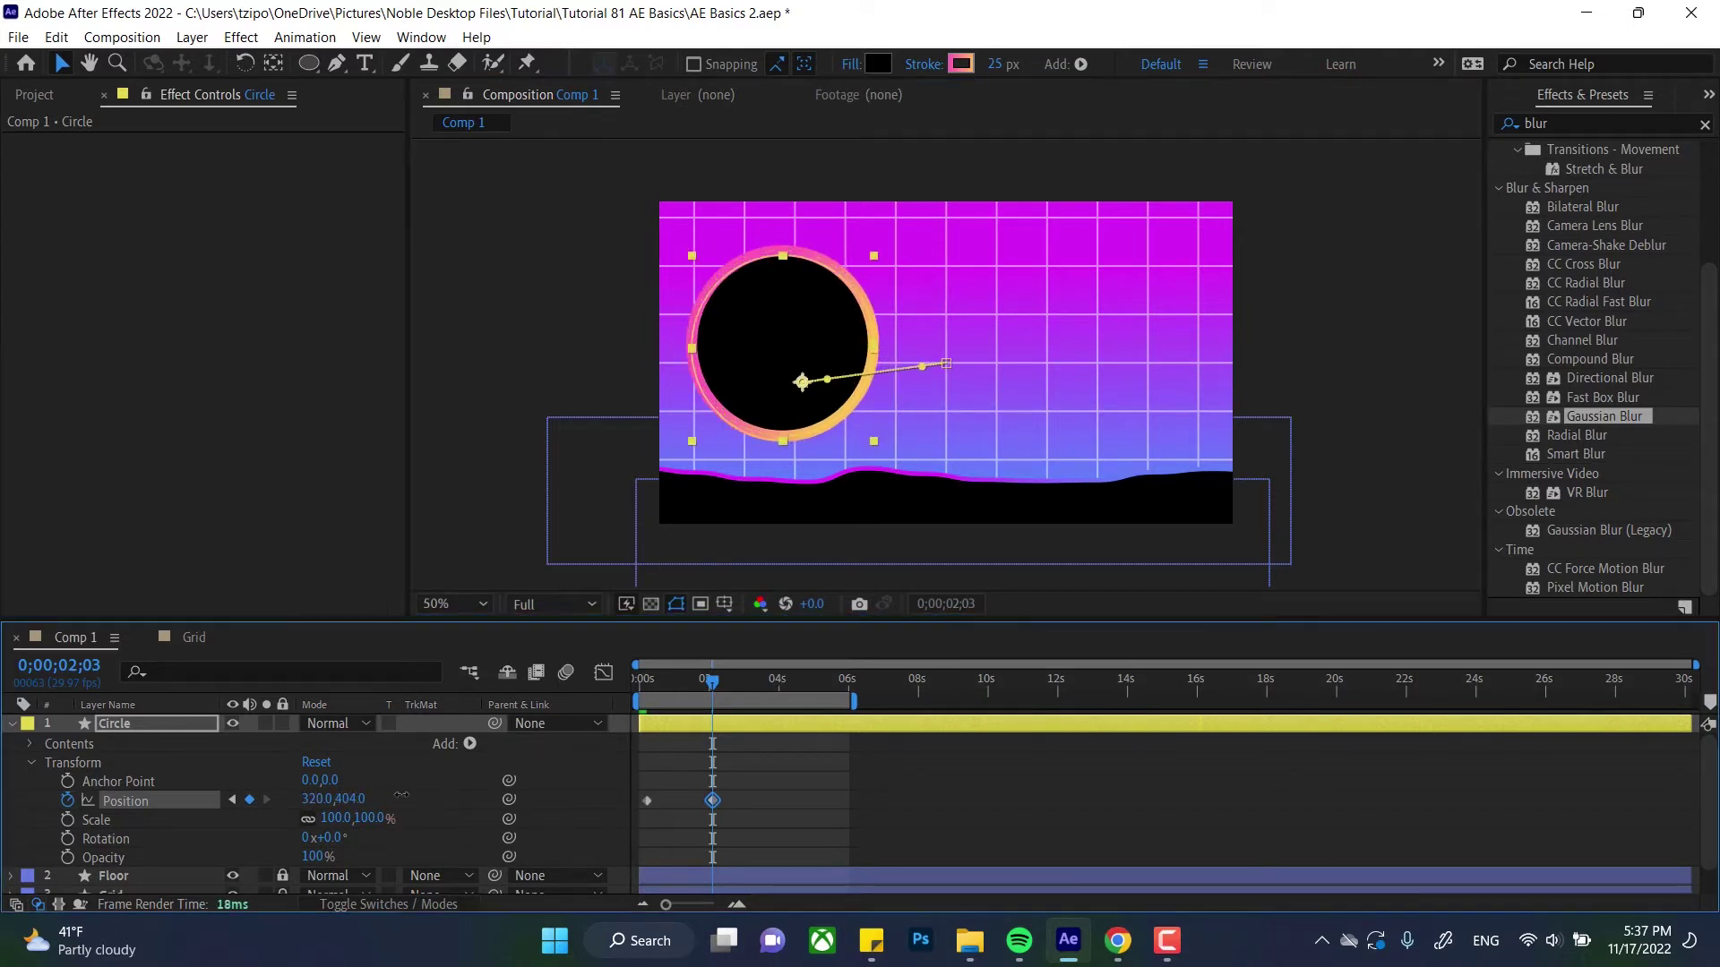
pyautogui.moveTo(354, 798); pyautogui.dragTo(532, 794)
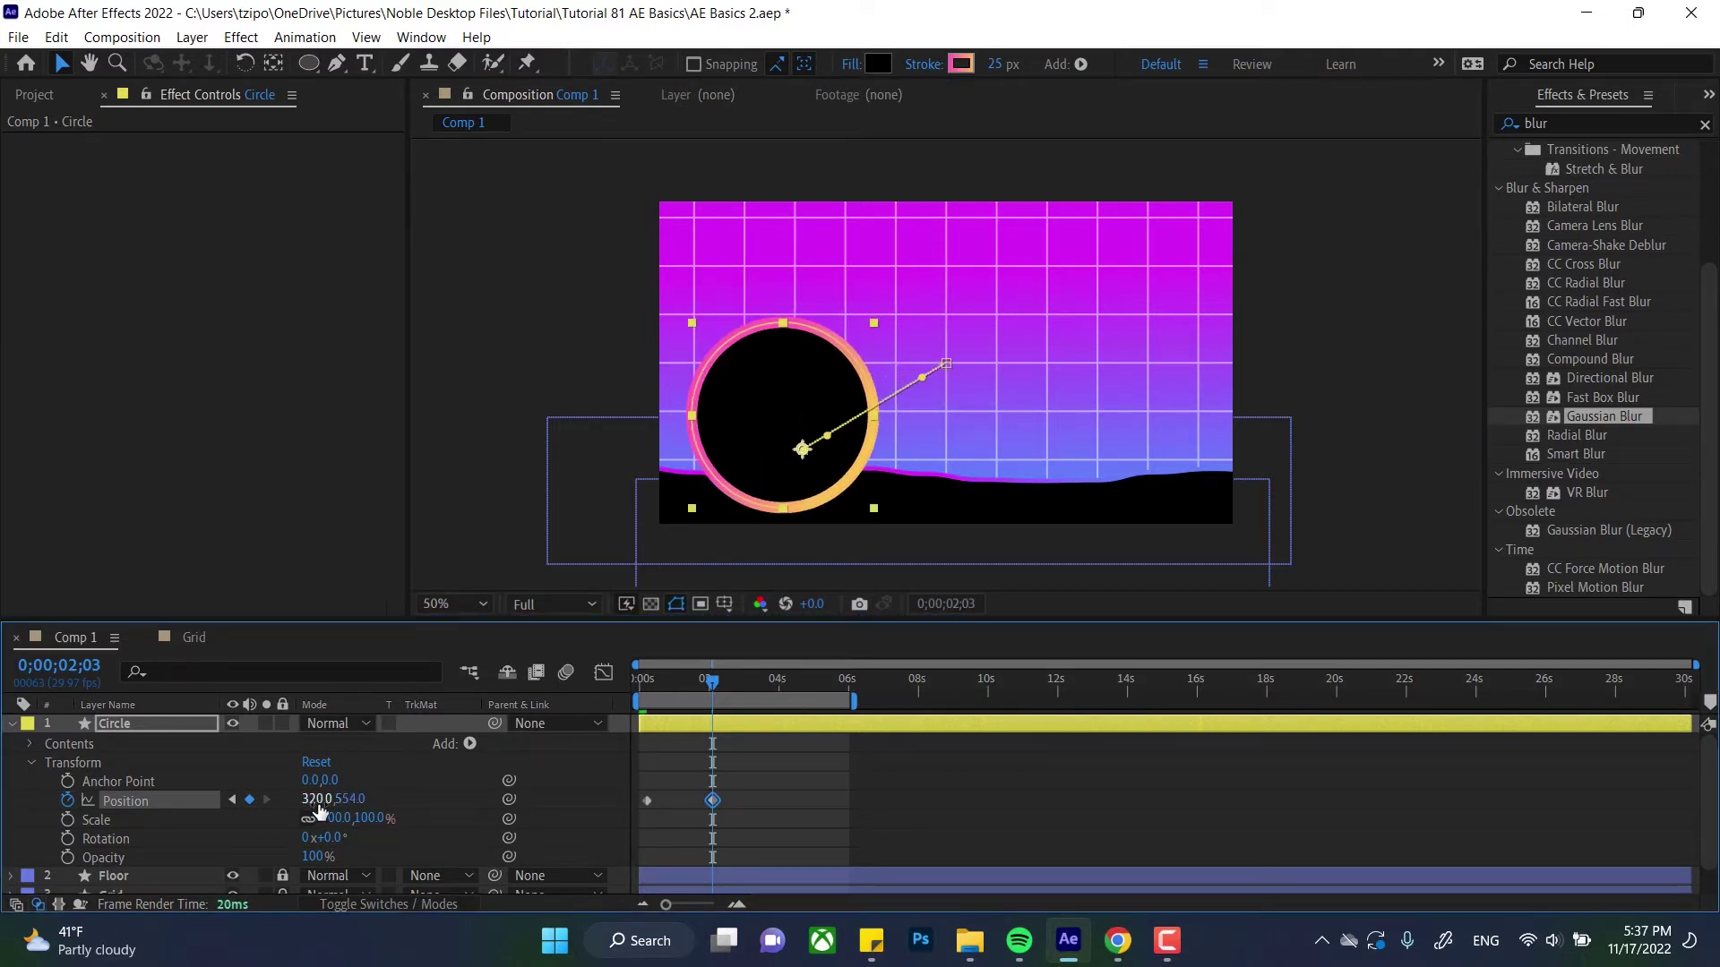
pyautogui.moveTo(315, 798); pyautogui.dragTo(971, 711)
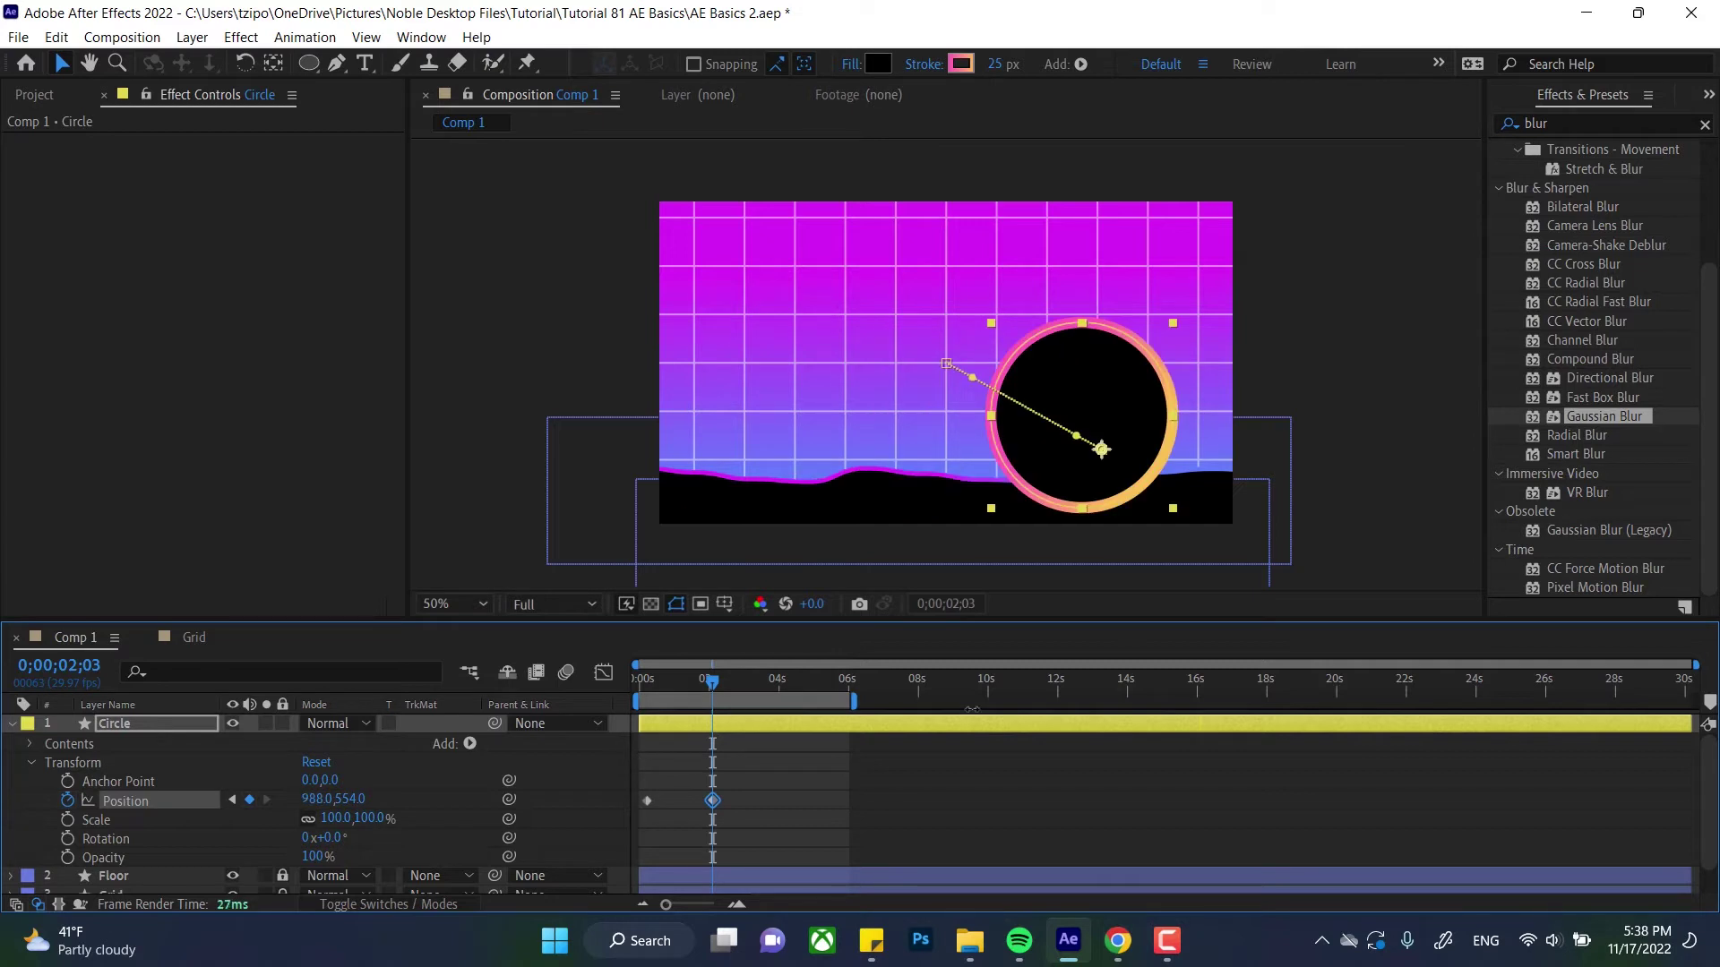
pyautogui.hotkey('ctrl', 'z')
pyautogui.hotkey('ctrl', 'z')
pyautogui.hotkey('ctrl', 'z')
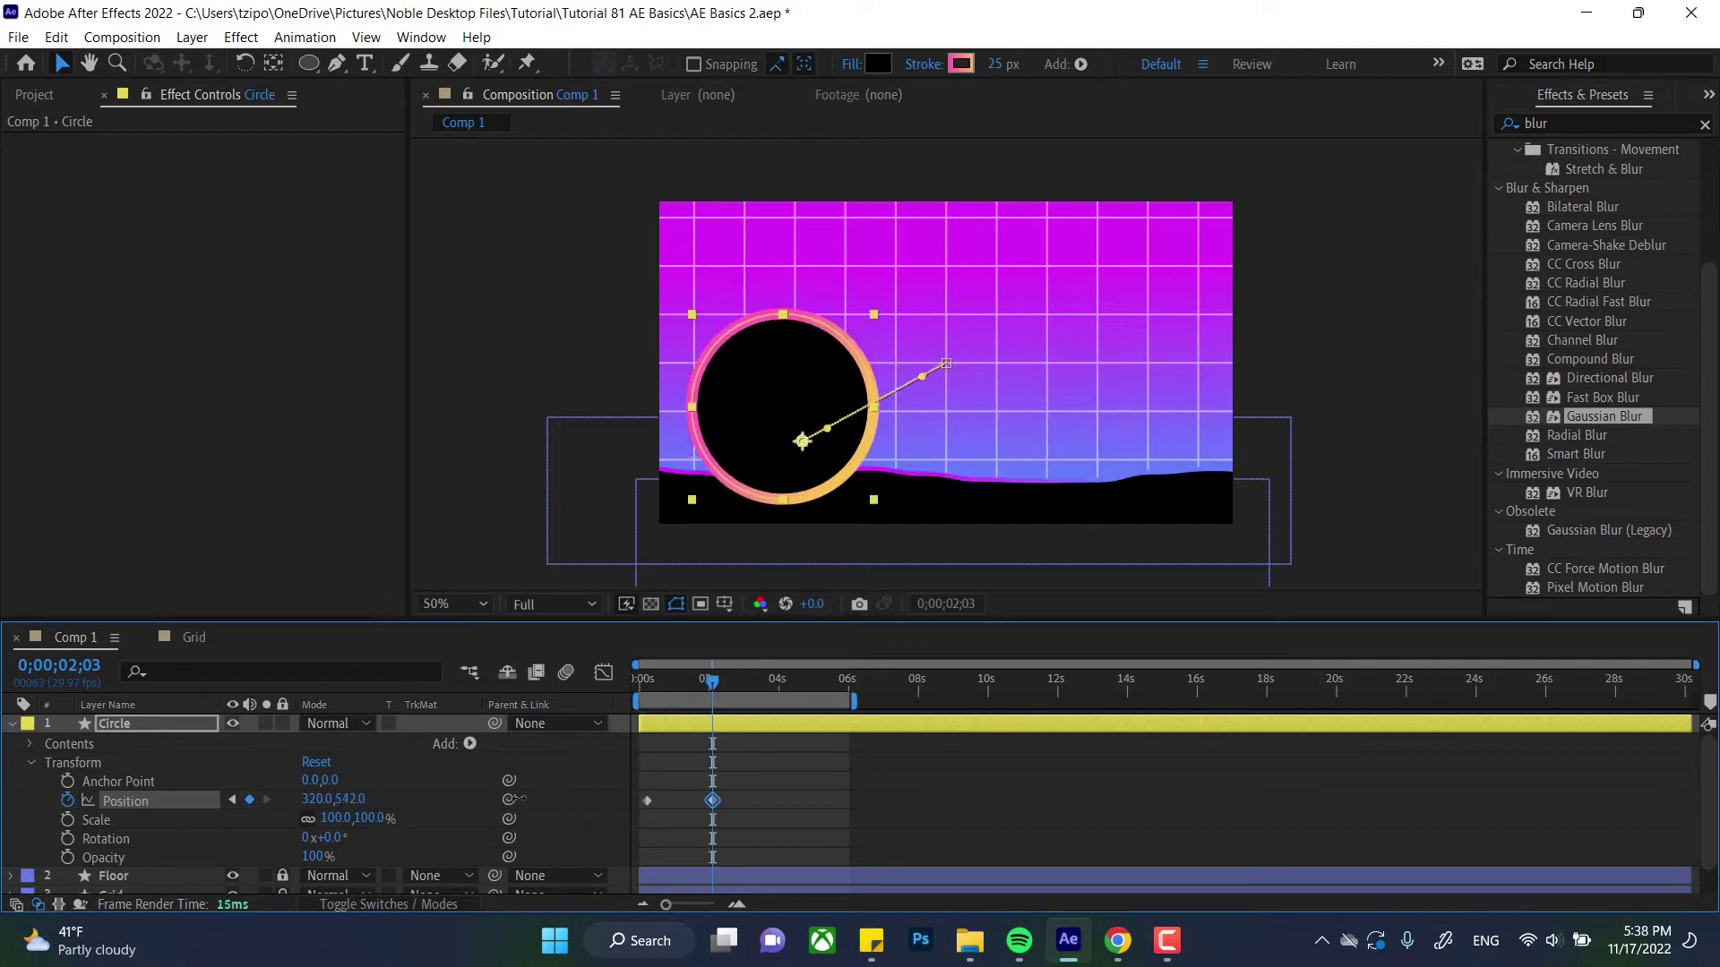
pyautogui.moveTo(390, 796)
pyautogui.mouseDown()
pyautogui.moveTo(357, 806)
pyautogui.moveTo(1082, 780)
pyautogui.mouseUp()
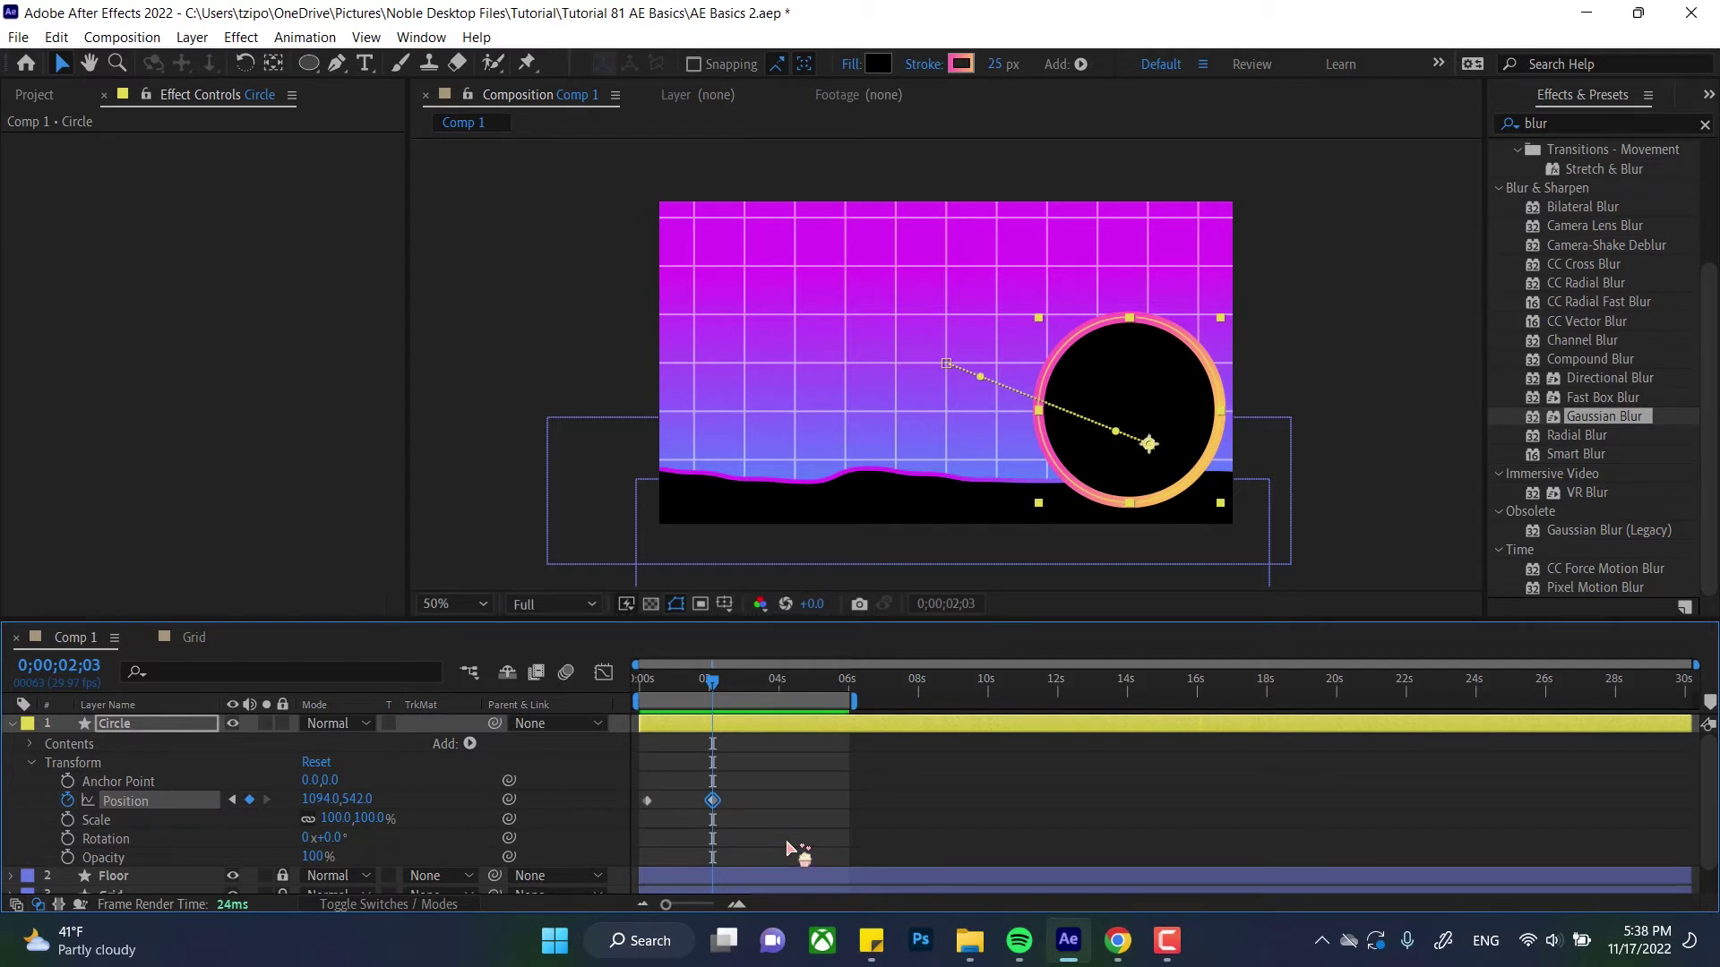
# Step: Try a middle Position keyframe at 0;00;01;04, undo it, and return to 0;00;00;00
pyautogui.click(679, 684)
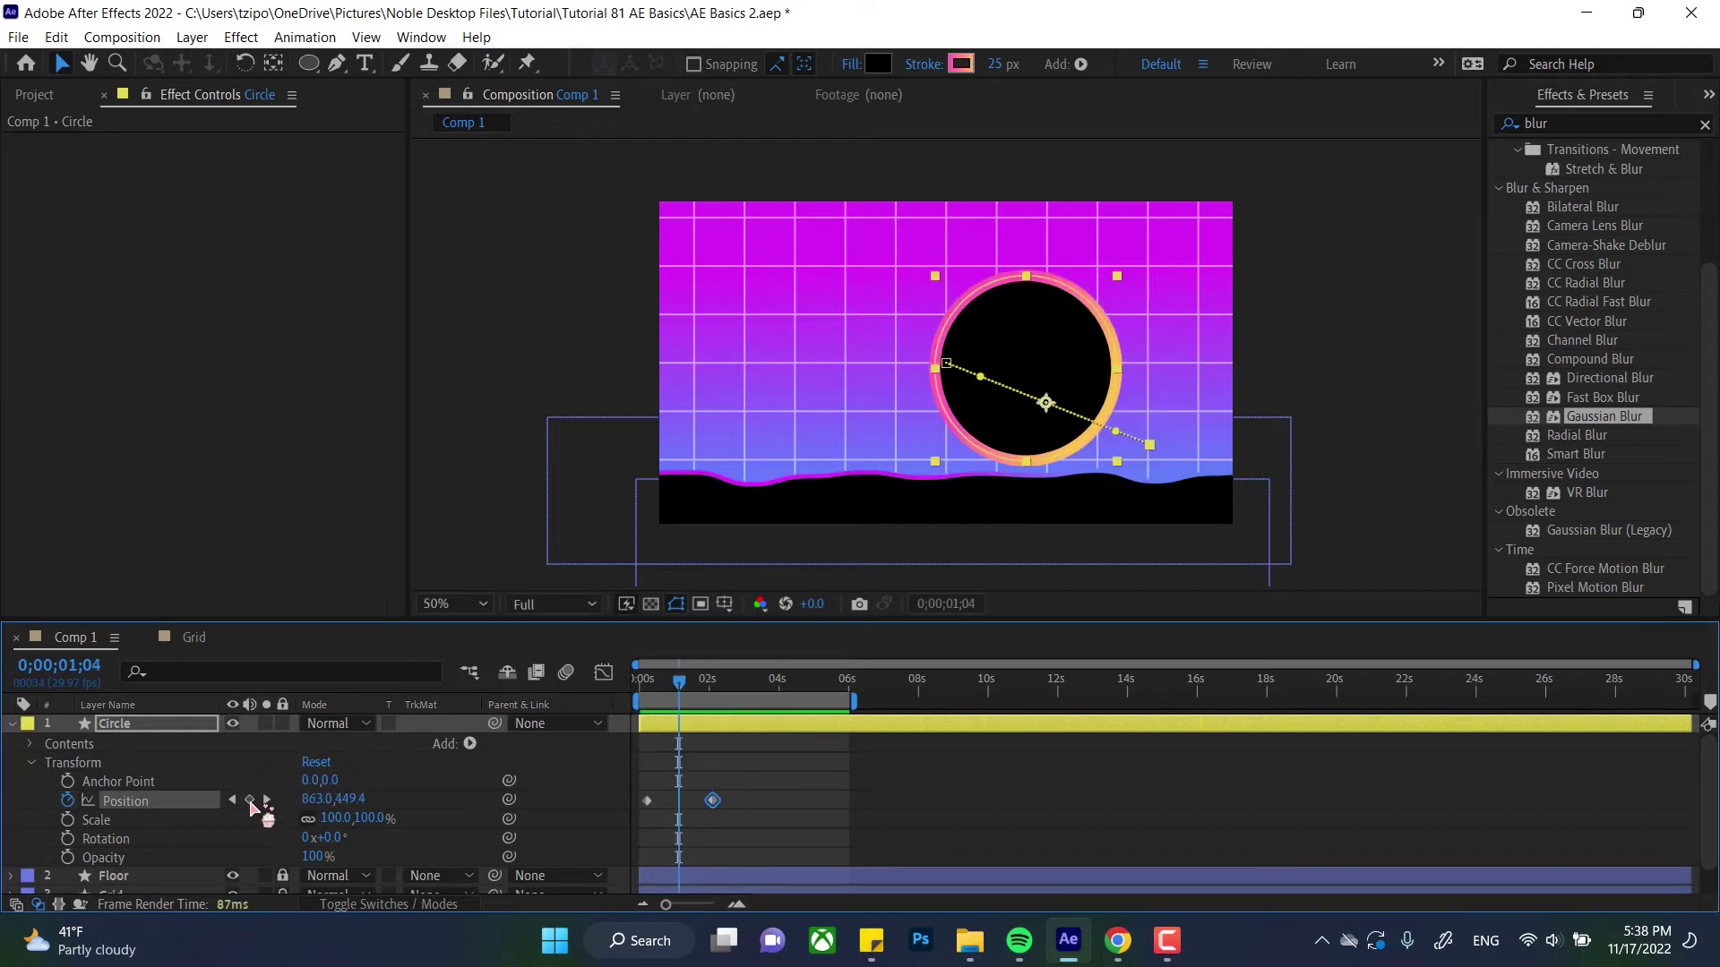
pyautogui.click(250, 800)
pyautogui.moveTo(355, 798)
pyautogui.mouseDown()
pyautogui.moveTo(441, 777)
pyautogui.moveTo(470, 743)
pyautogui.moveTo(687, 722)
pyautogui.mouseUp()
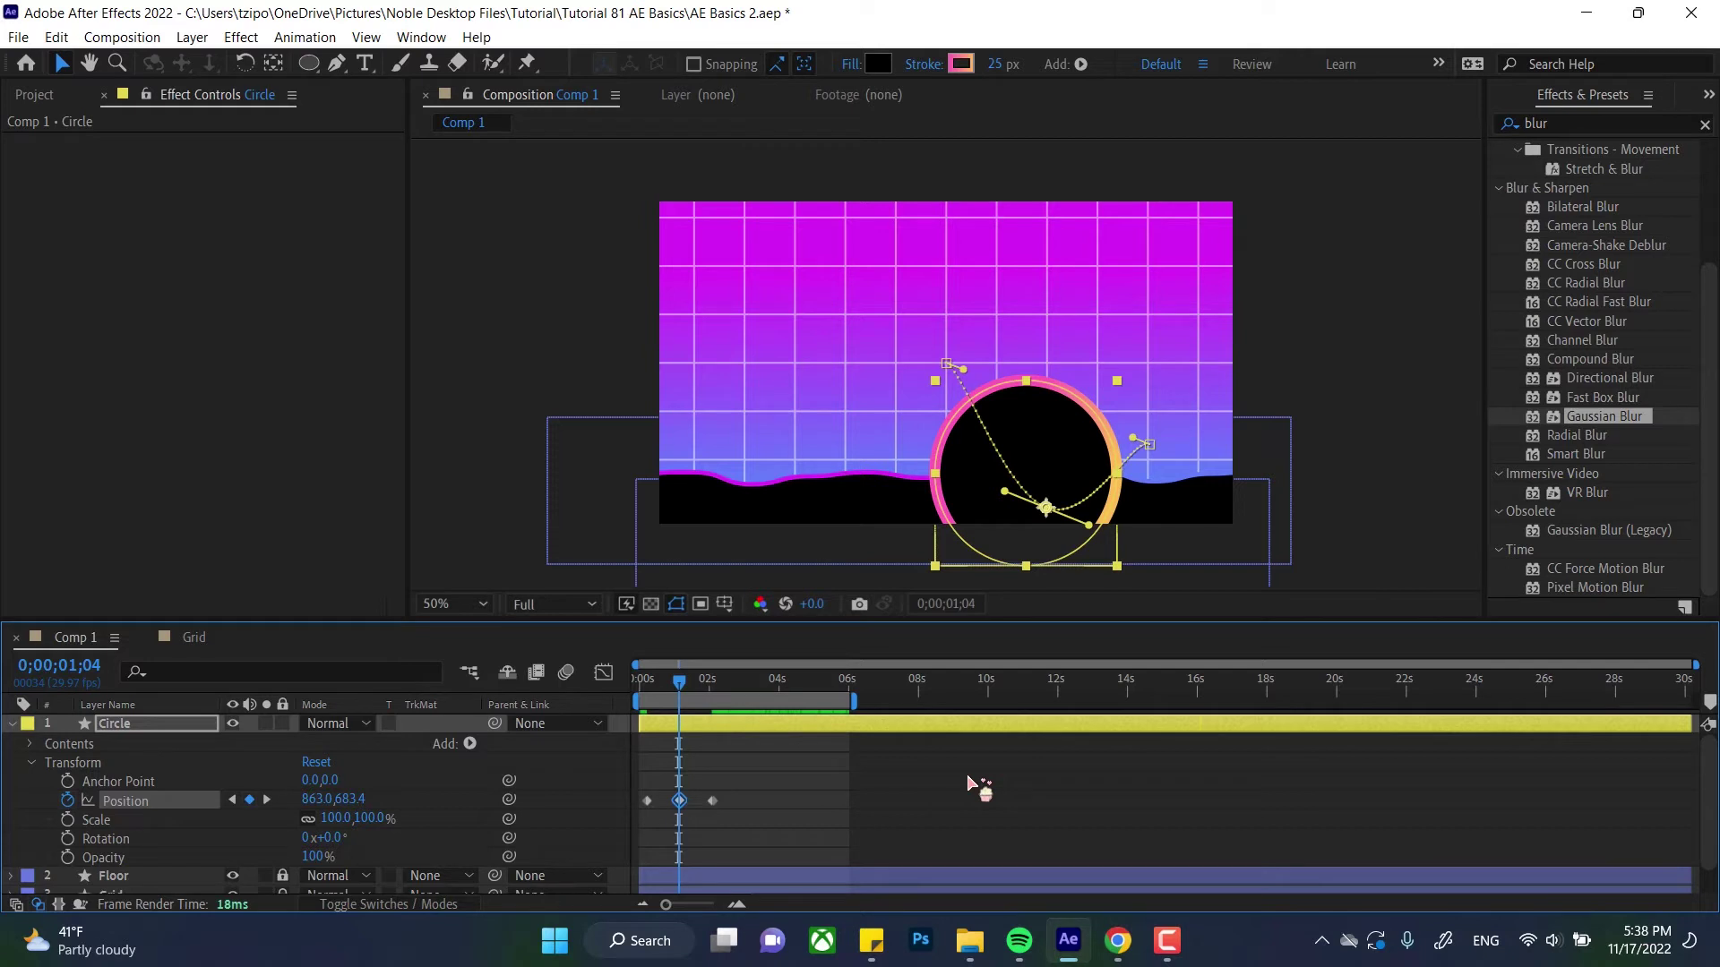
pyautogui.hotkey('ctrl', 'z')
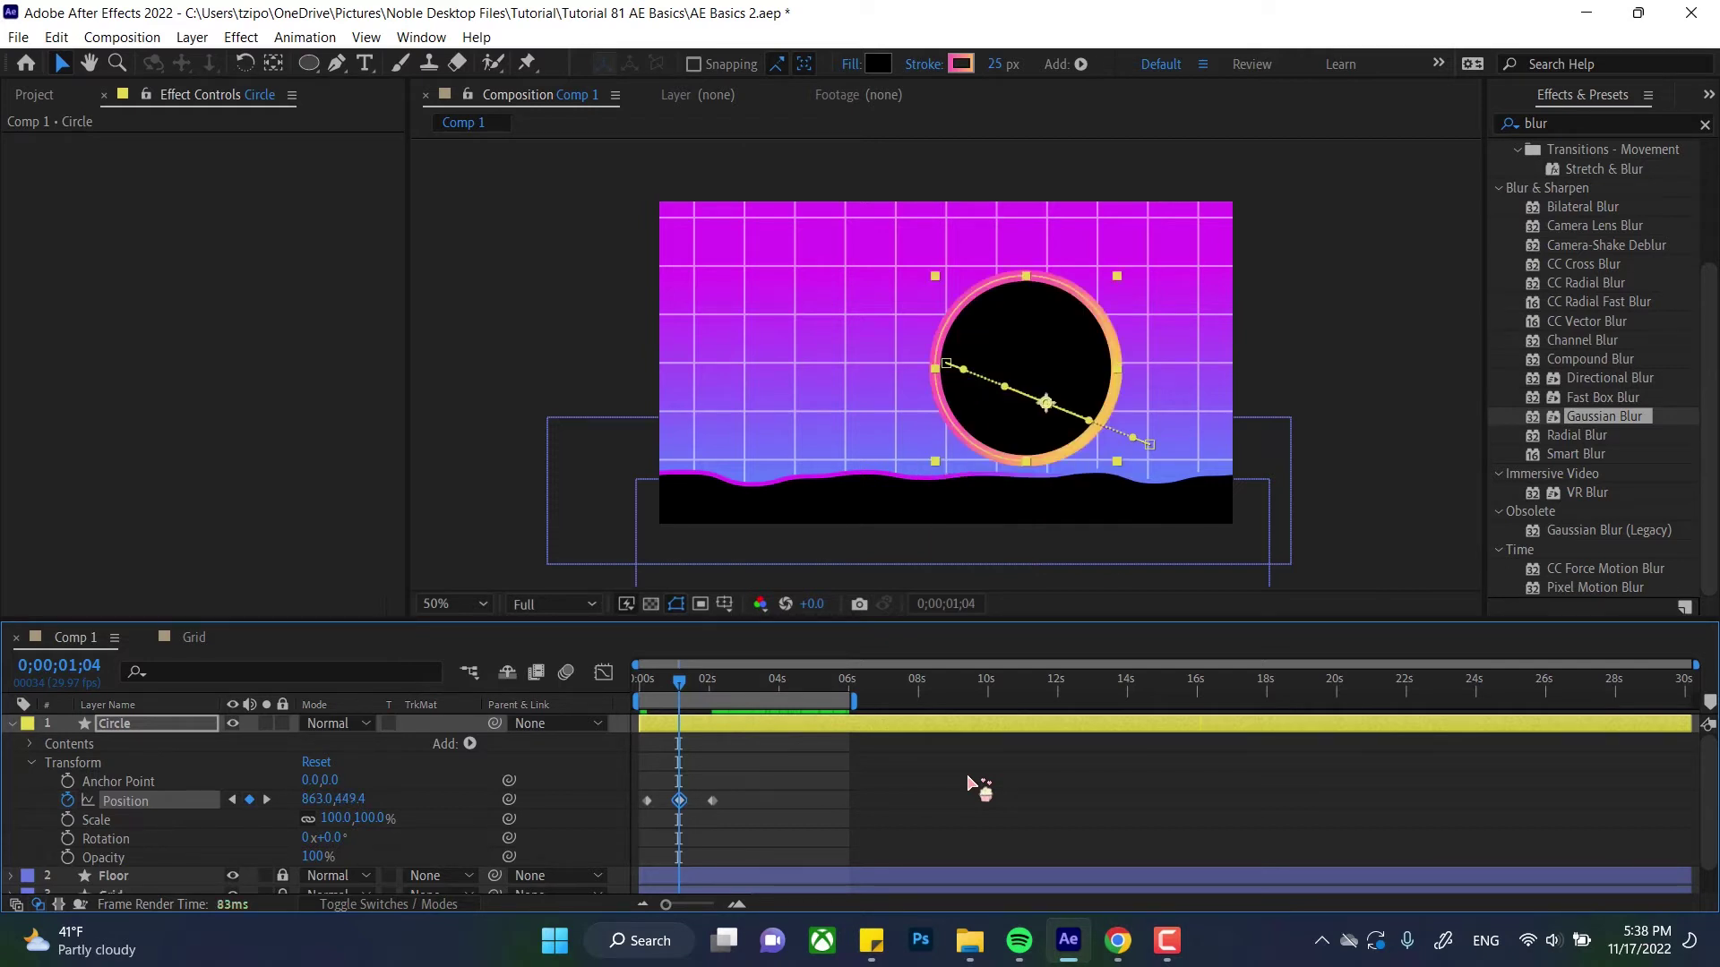
pyautogui.moveTo(679, 679); pyautogui.dragTo(603, 672)
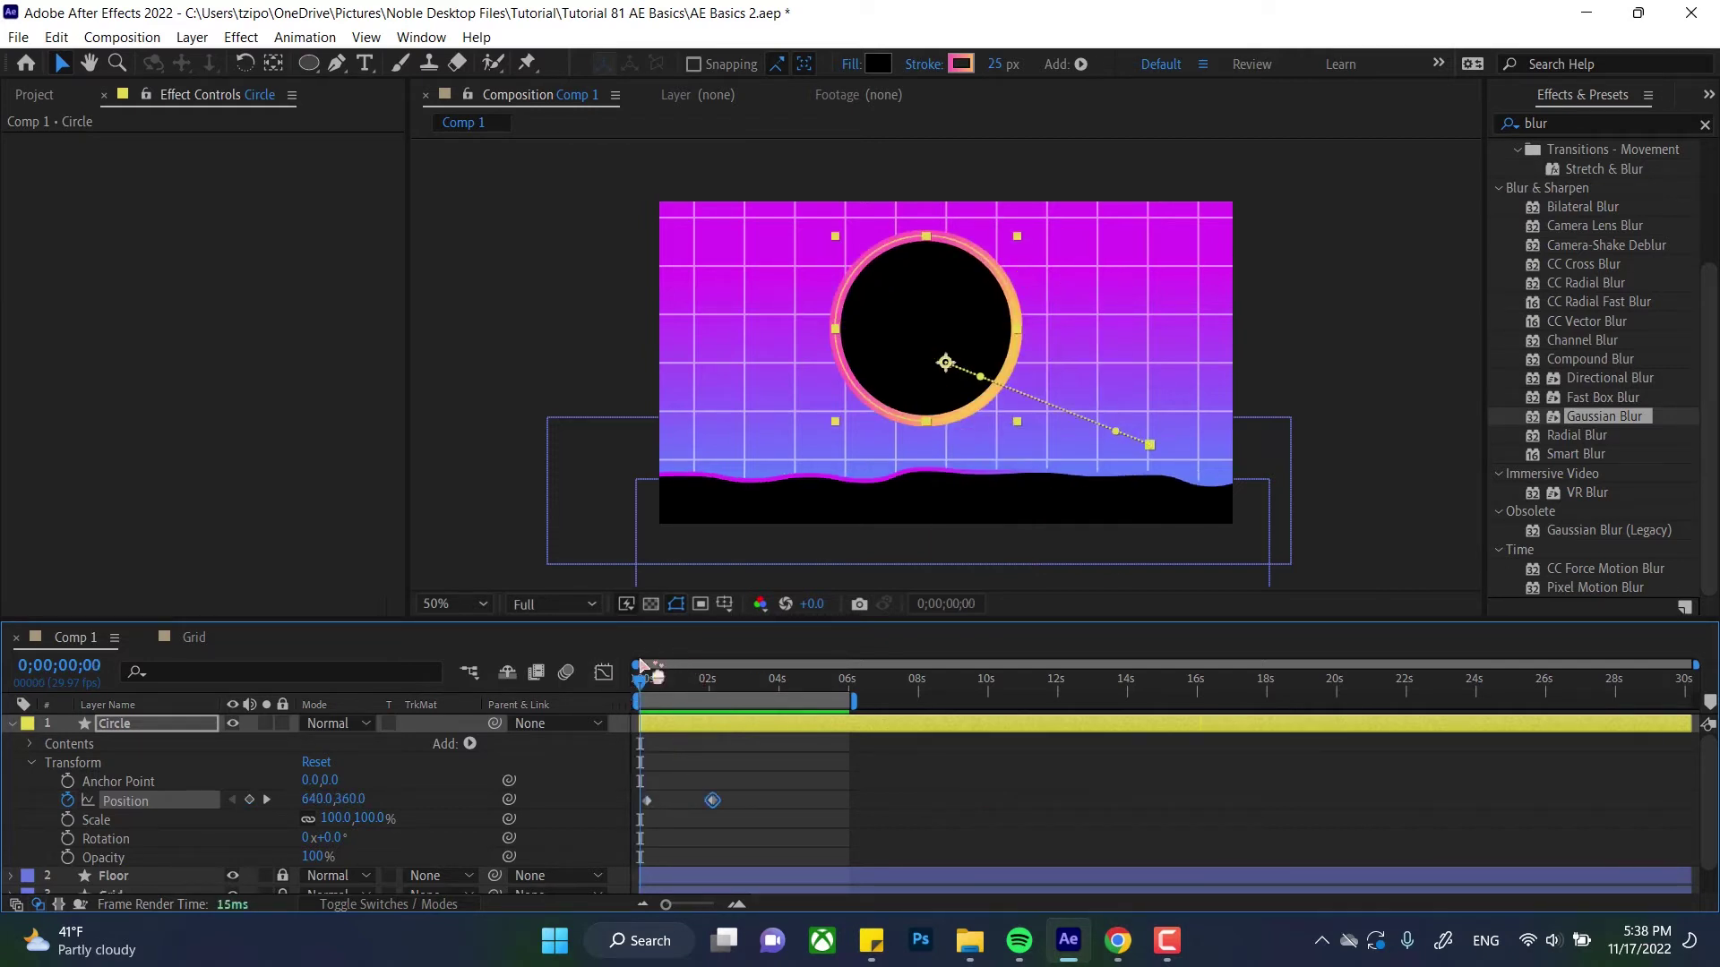
# Step: Deselect the layer, preview the slide, and select the ending keyframe at 2 seconds
pyautogui.click(497, 526)
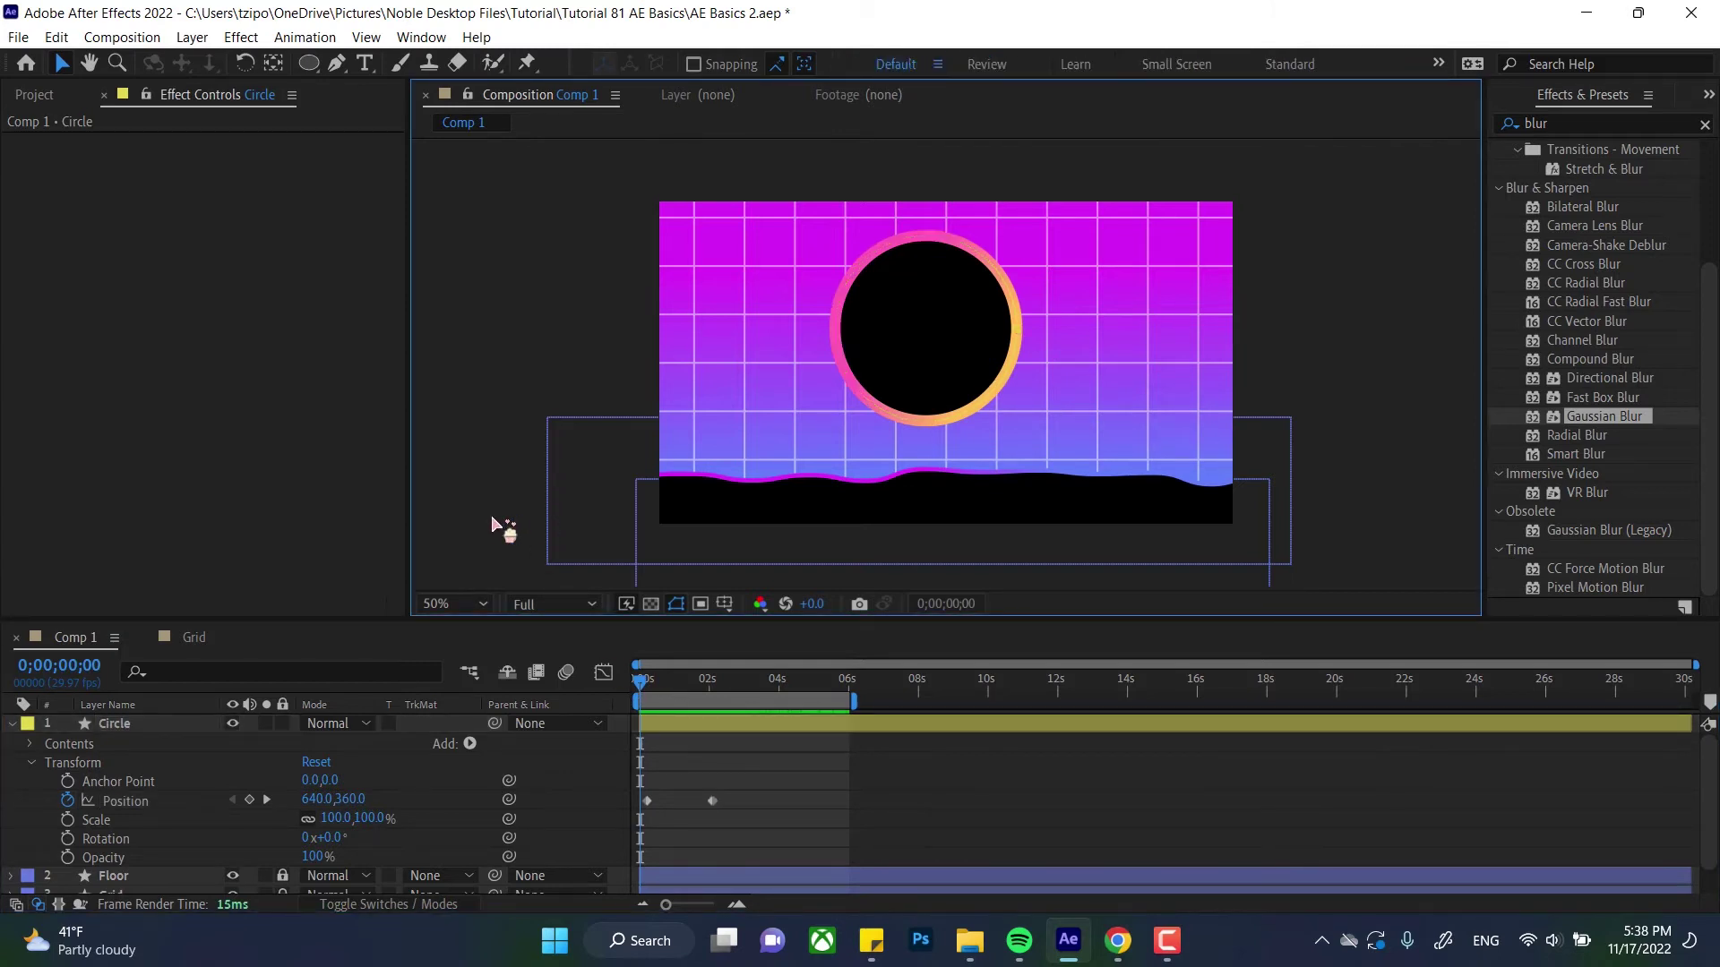
pyautogui.press('space')
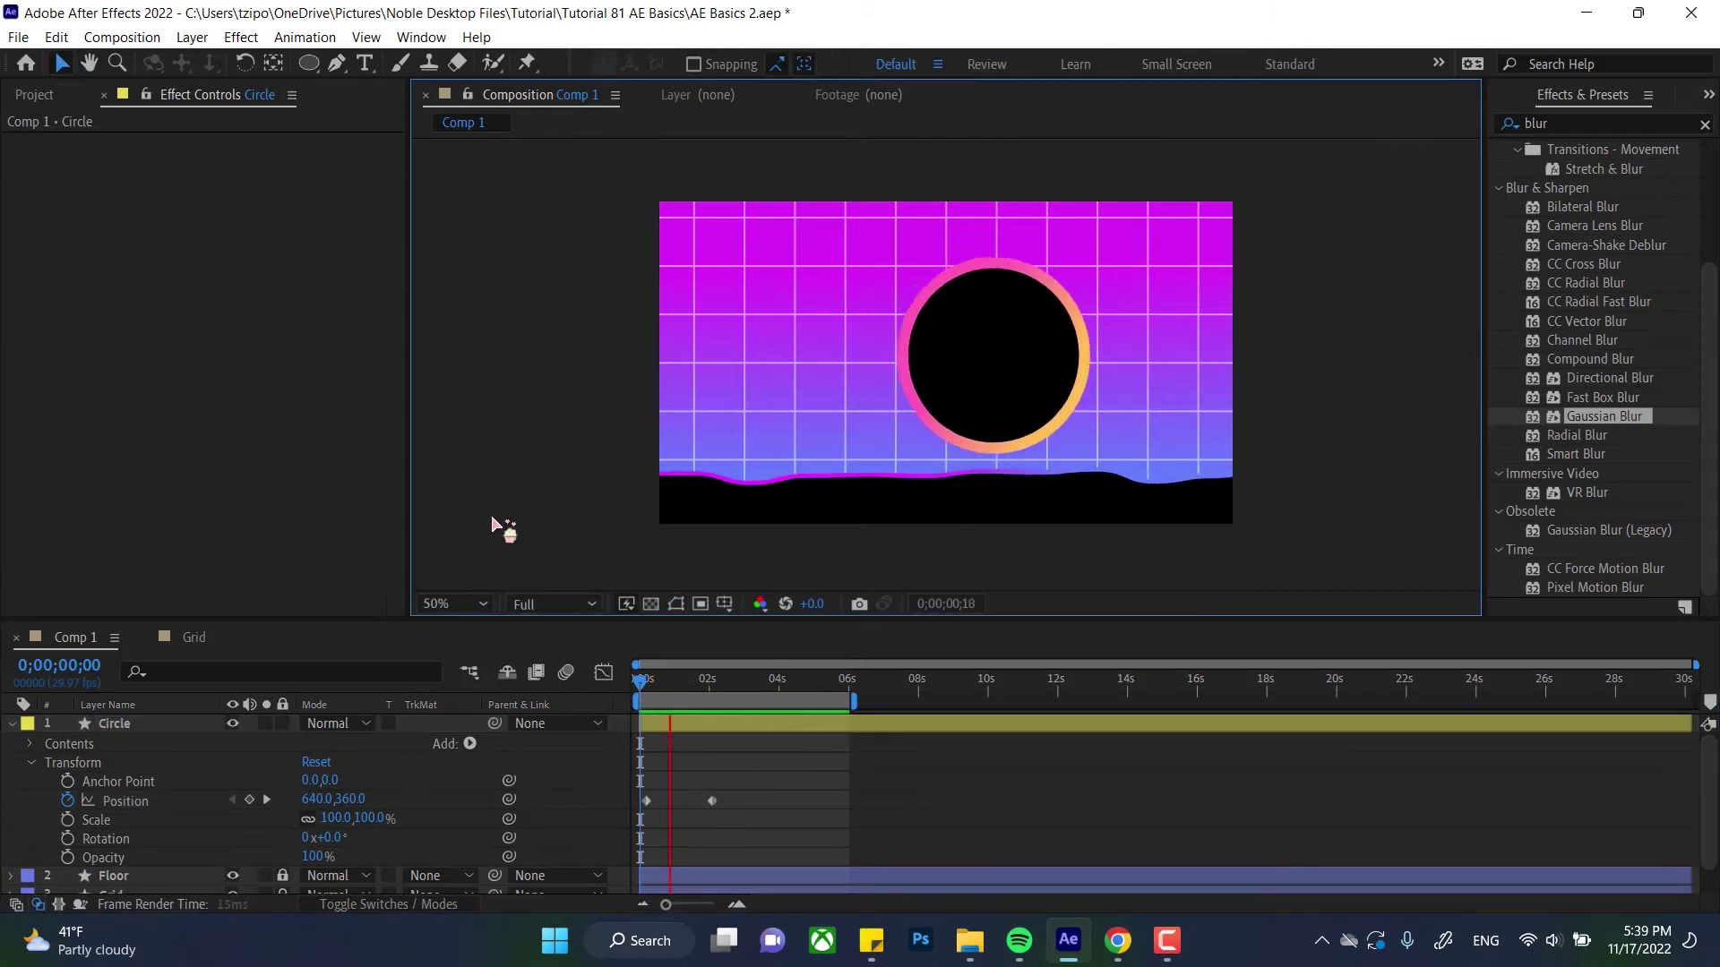
pyautogui.press('space')
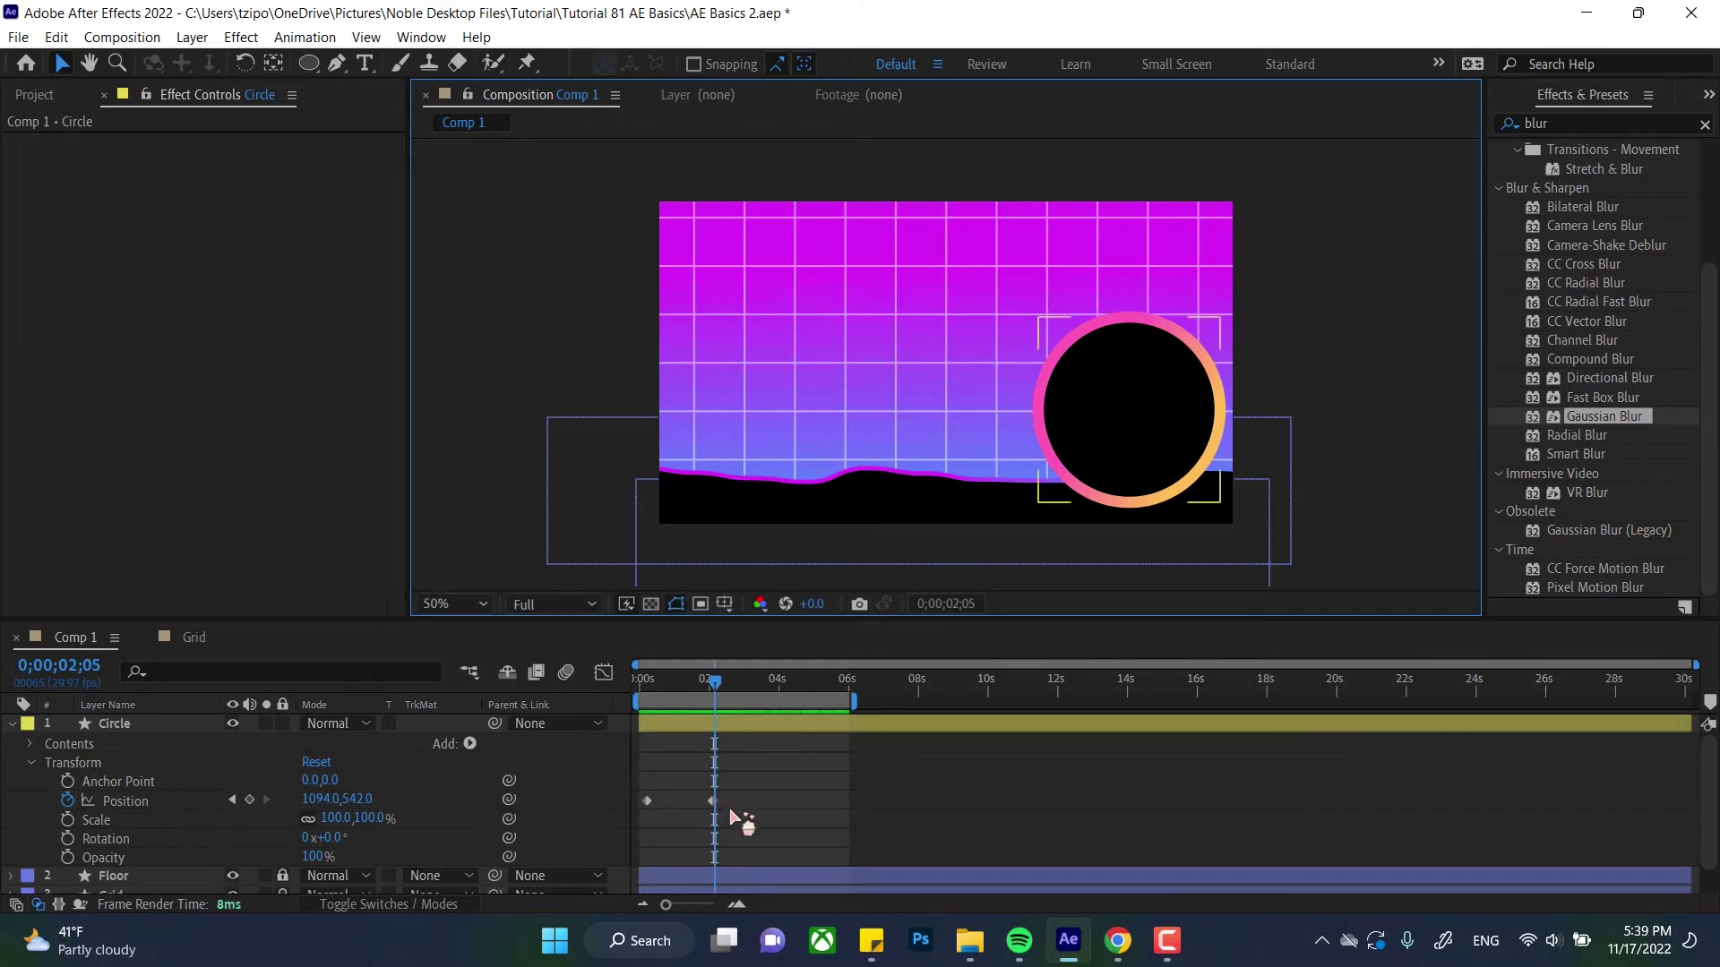
pyautogui.moveTo(729, 817)
pyautogui.mouseDown()
pyautogui.moveTo(692, 776)
pyautogui.moveTo(800, 799)
pyautogui.mouseUp()
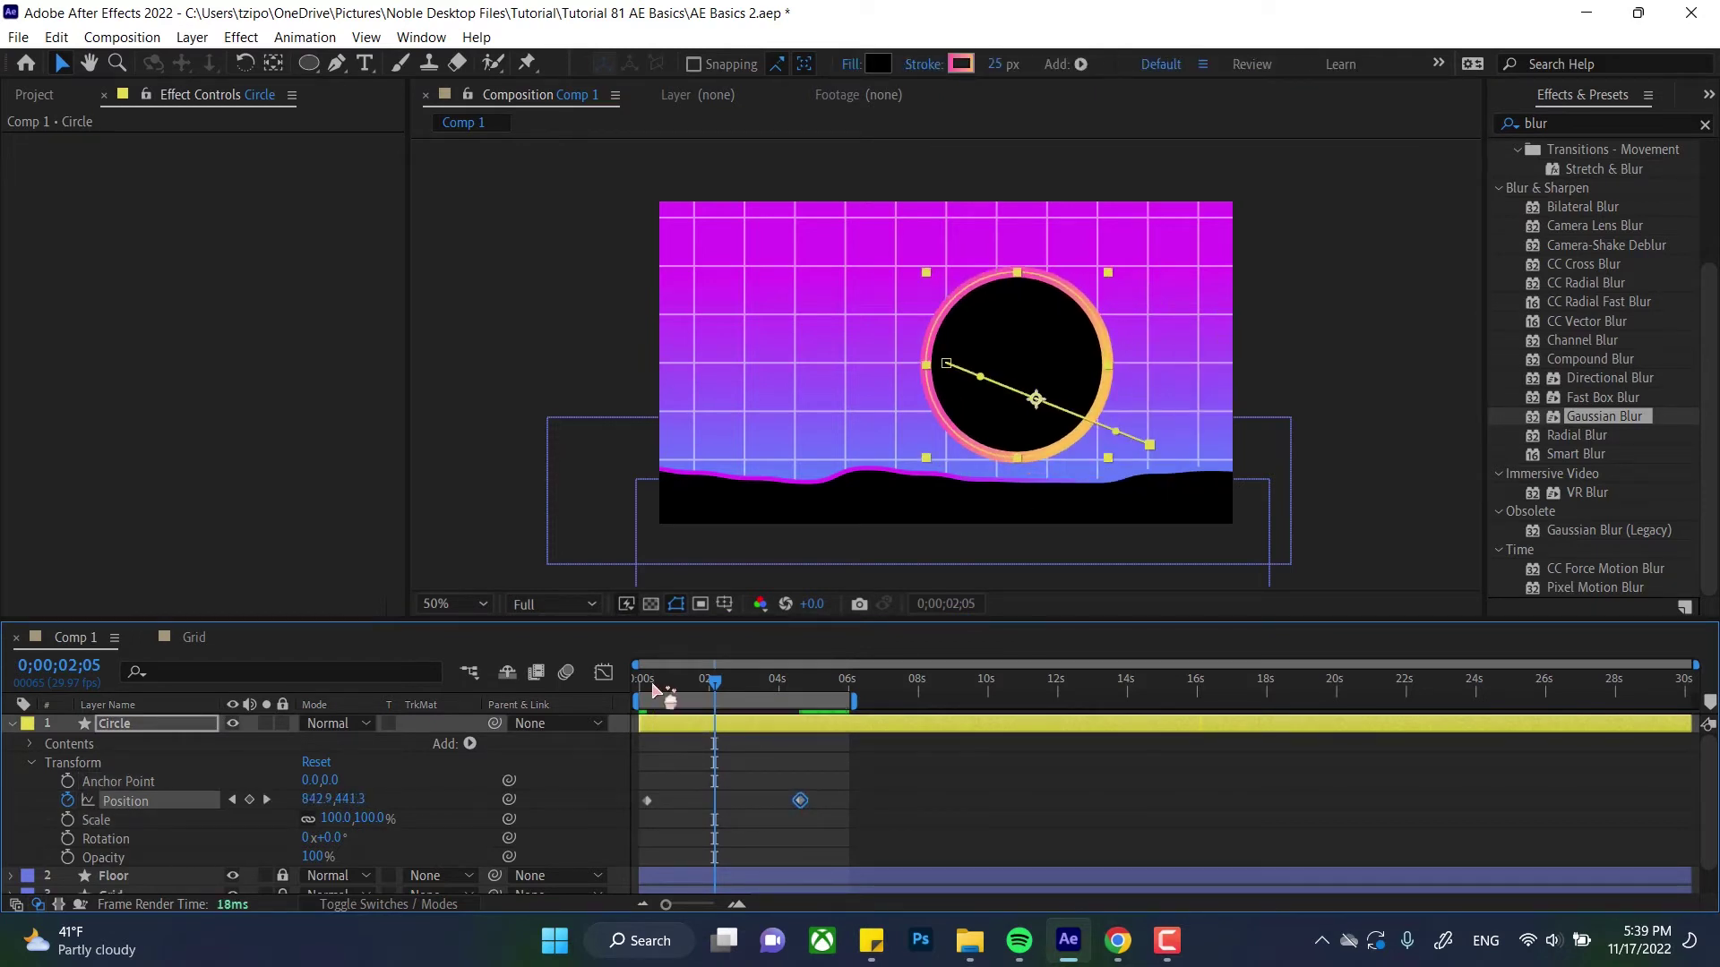
pyautogui.click(641, 680)
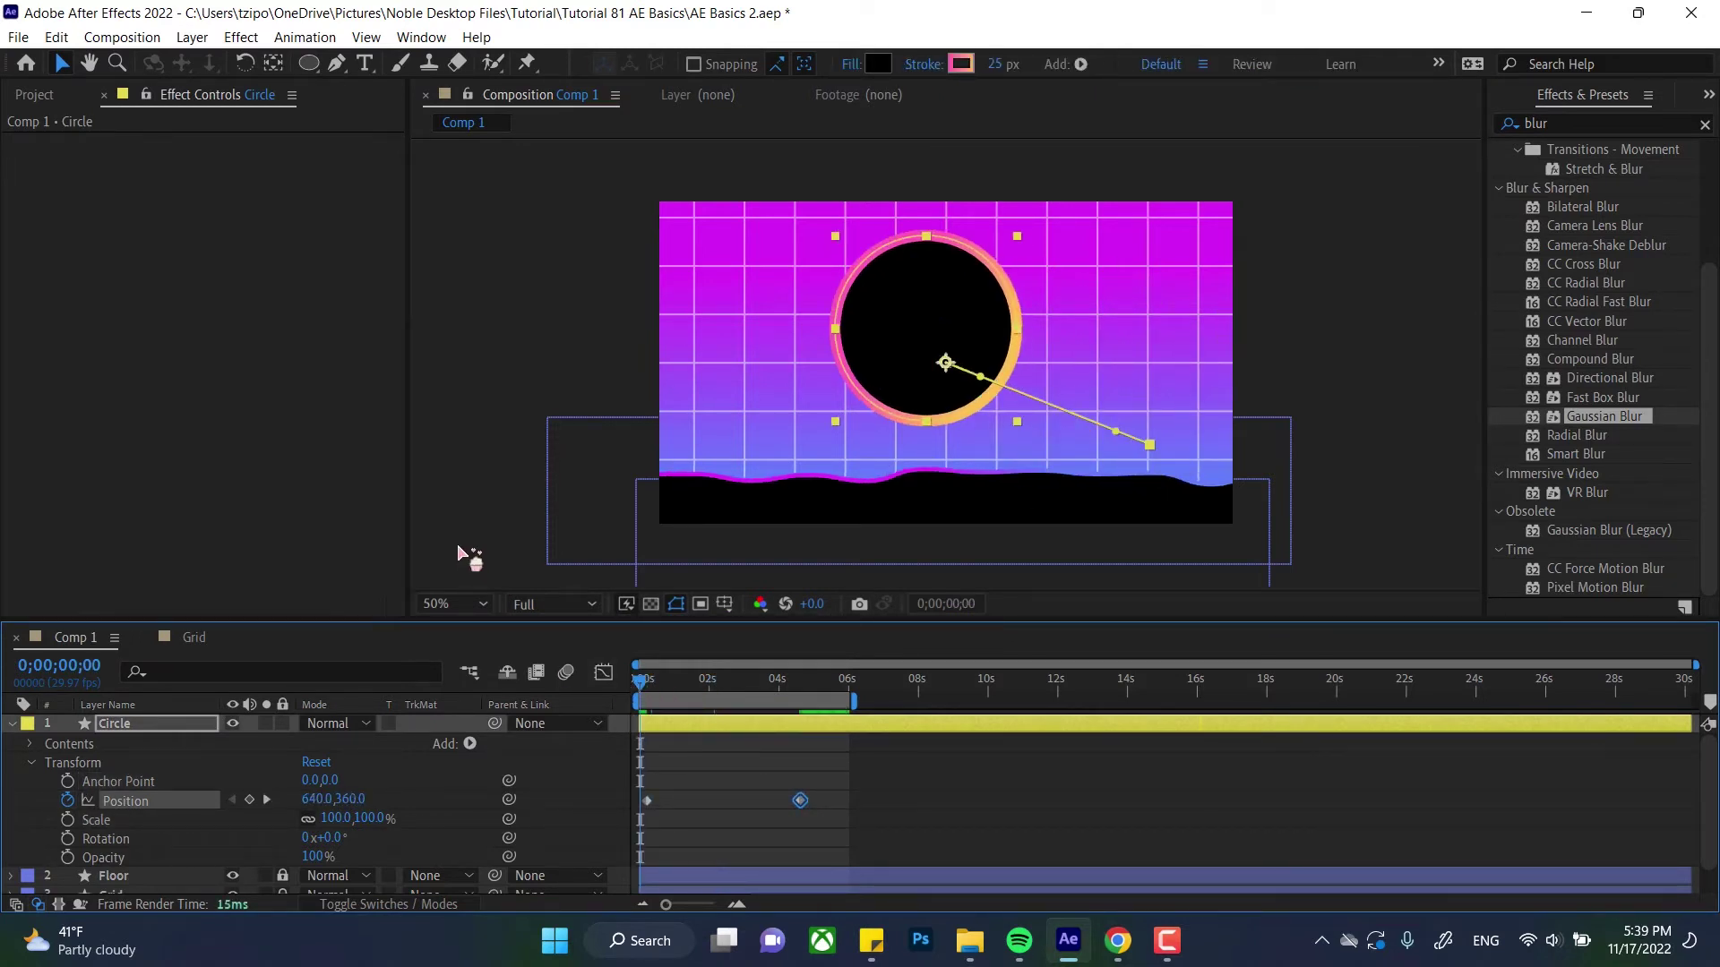
pyautogui.press('space')
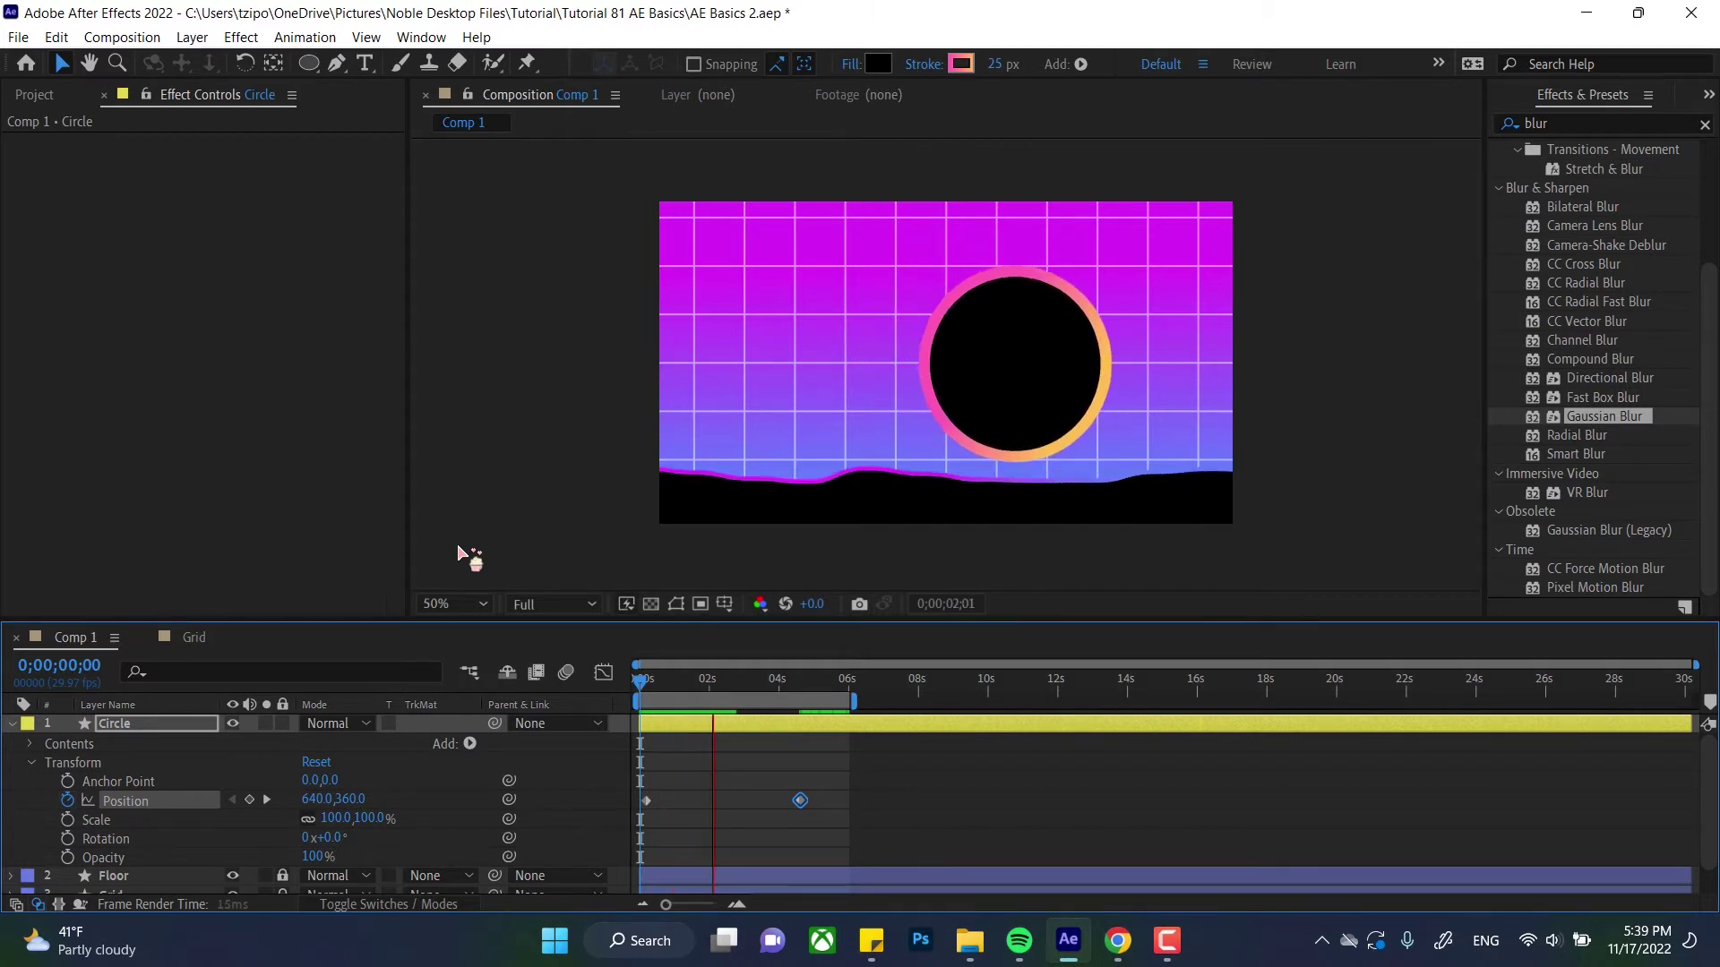
pyautogui.press('space')
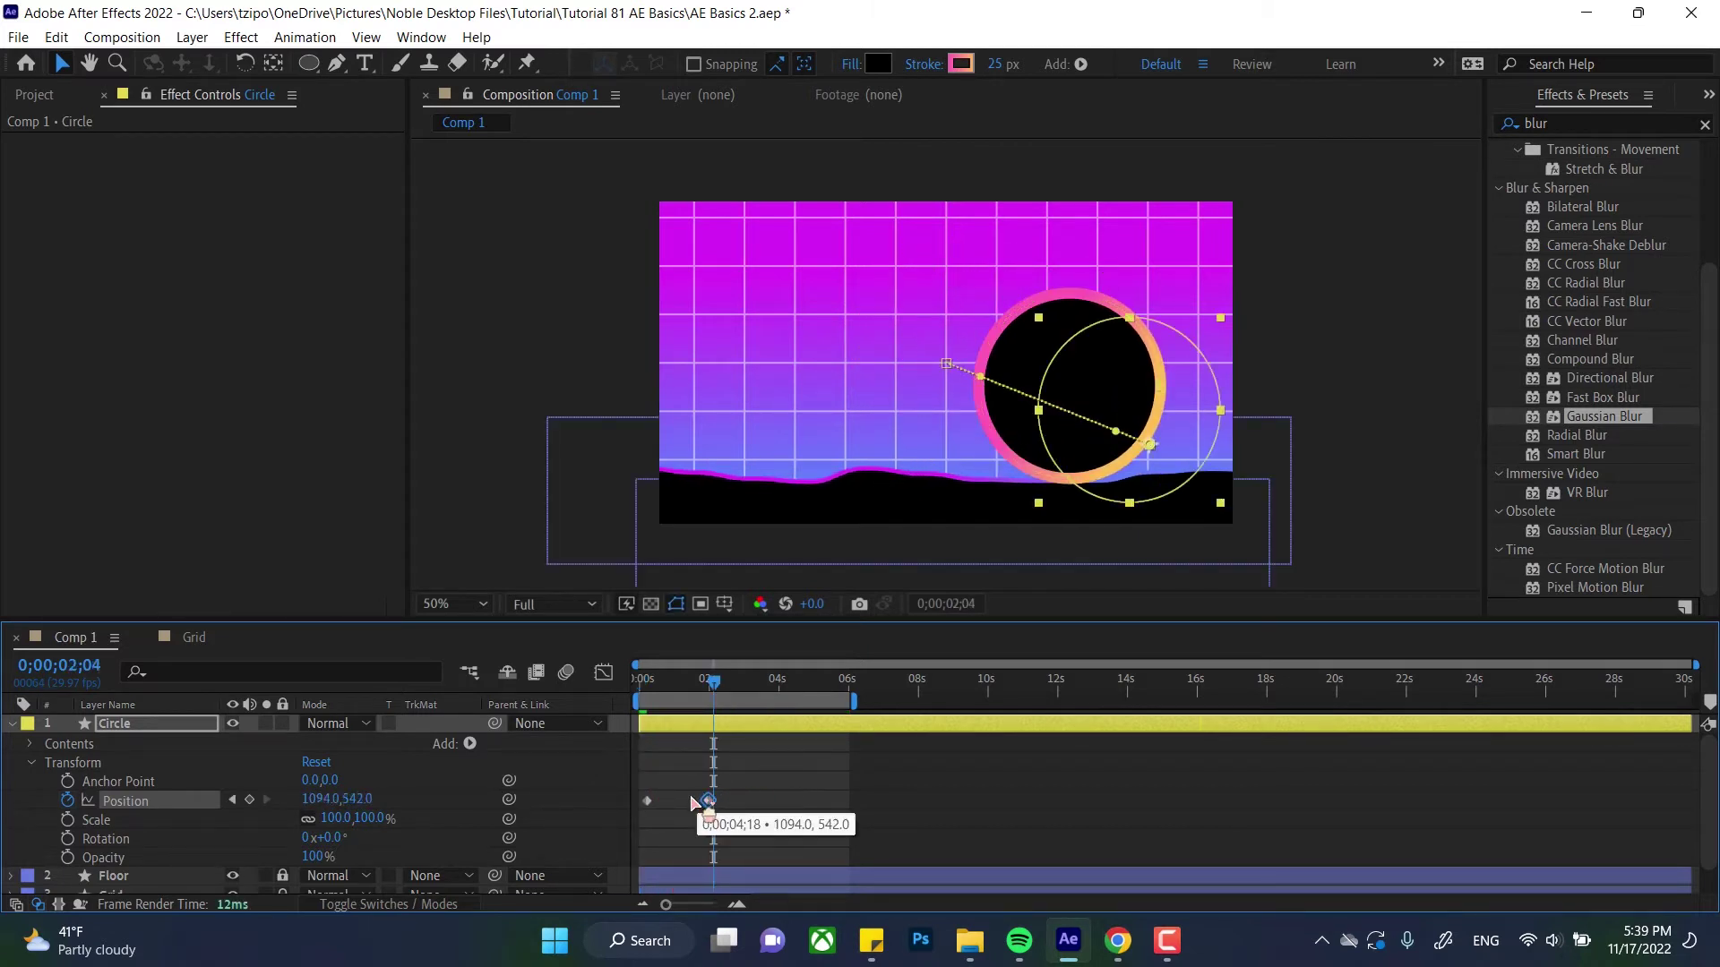
# Step: Drag the ending Position keyframe later to about 3.5 seconds, replaying to check the timing
pyautogui.moveTo(788, 804); pyautogui.dragTo(664, 804)
pyautogui.press('Home')
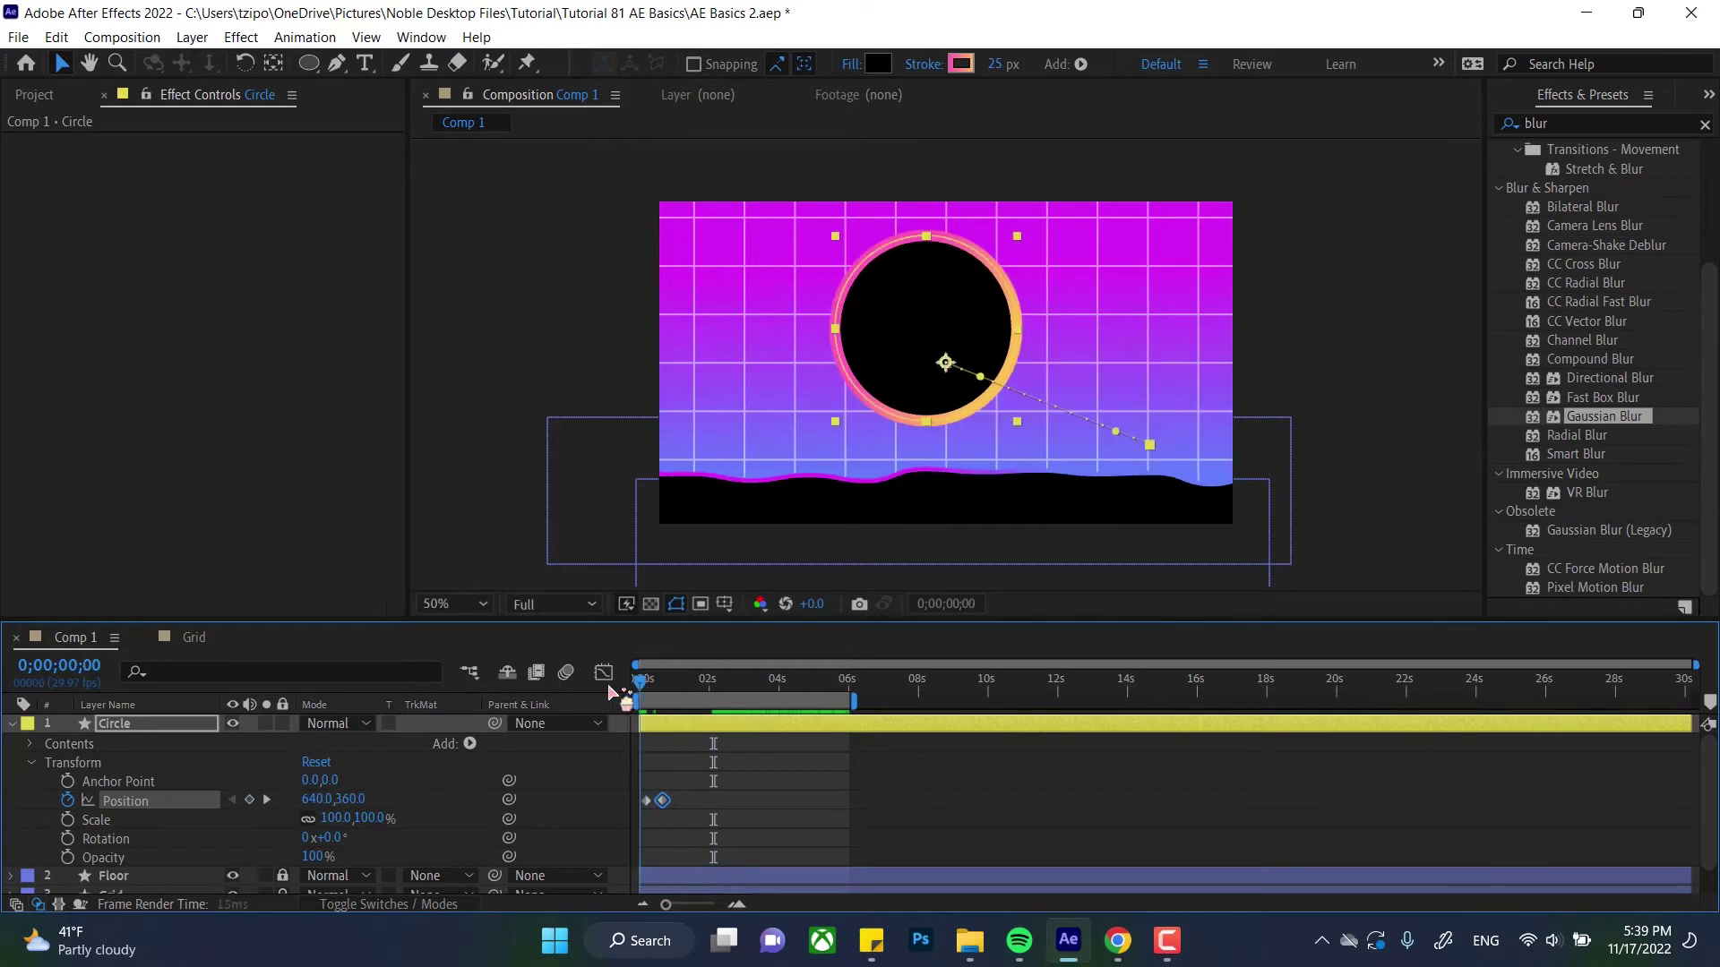
pyautogui.press('space')
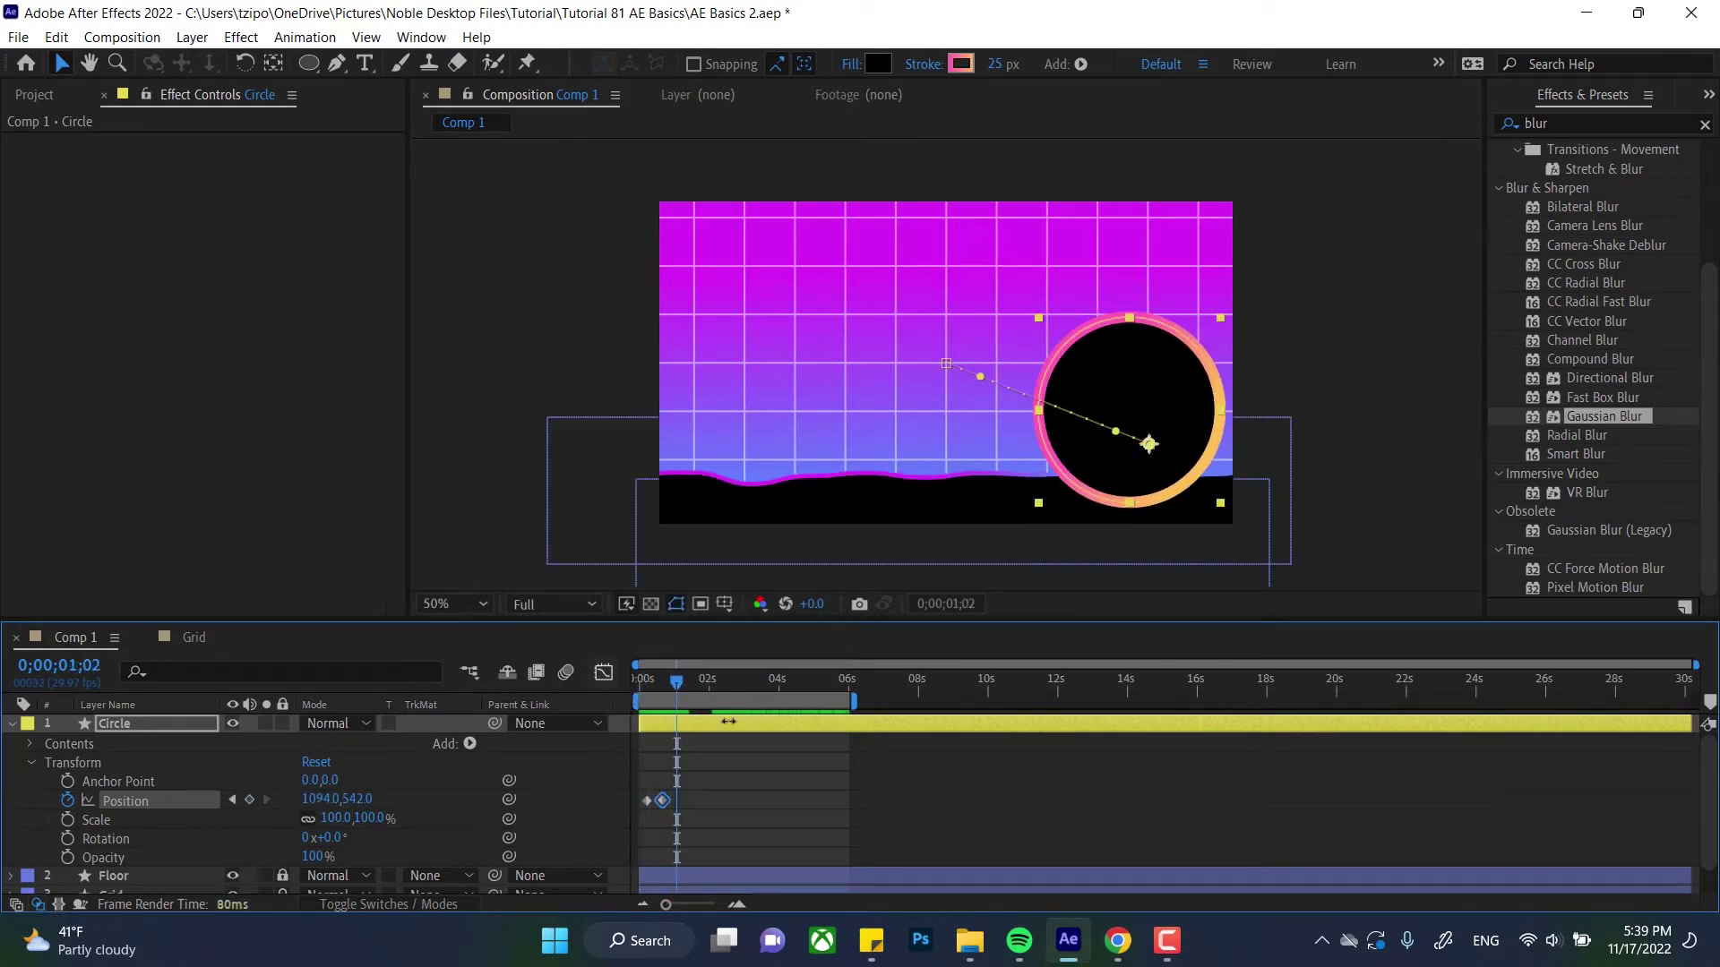
pyautogui.moveTo(662, 799); pyautogui.dragTo(765, 800)
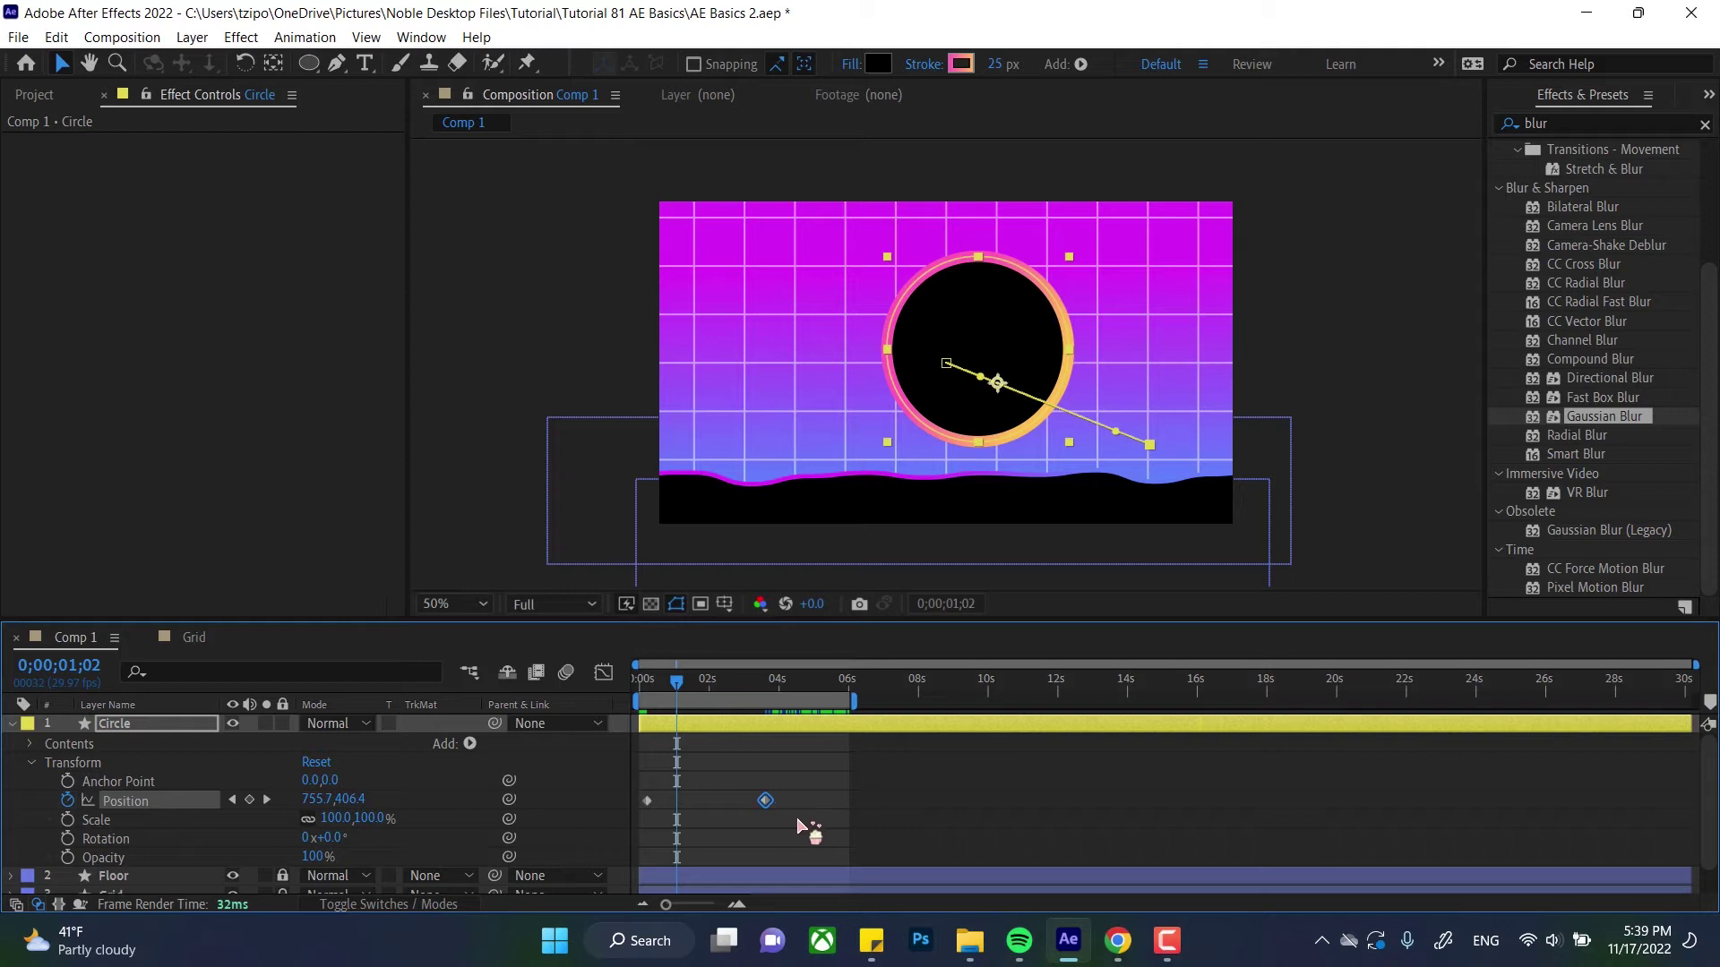
pyautogui.click(800, 828)
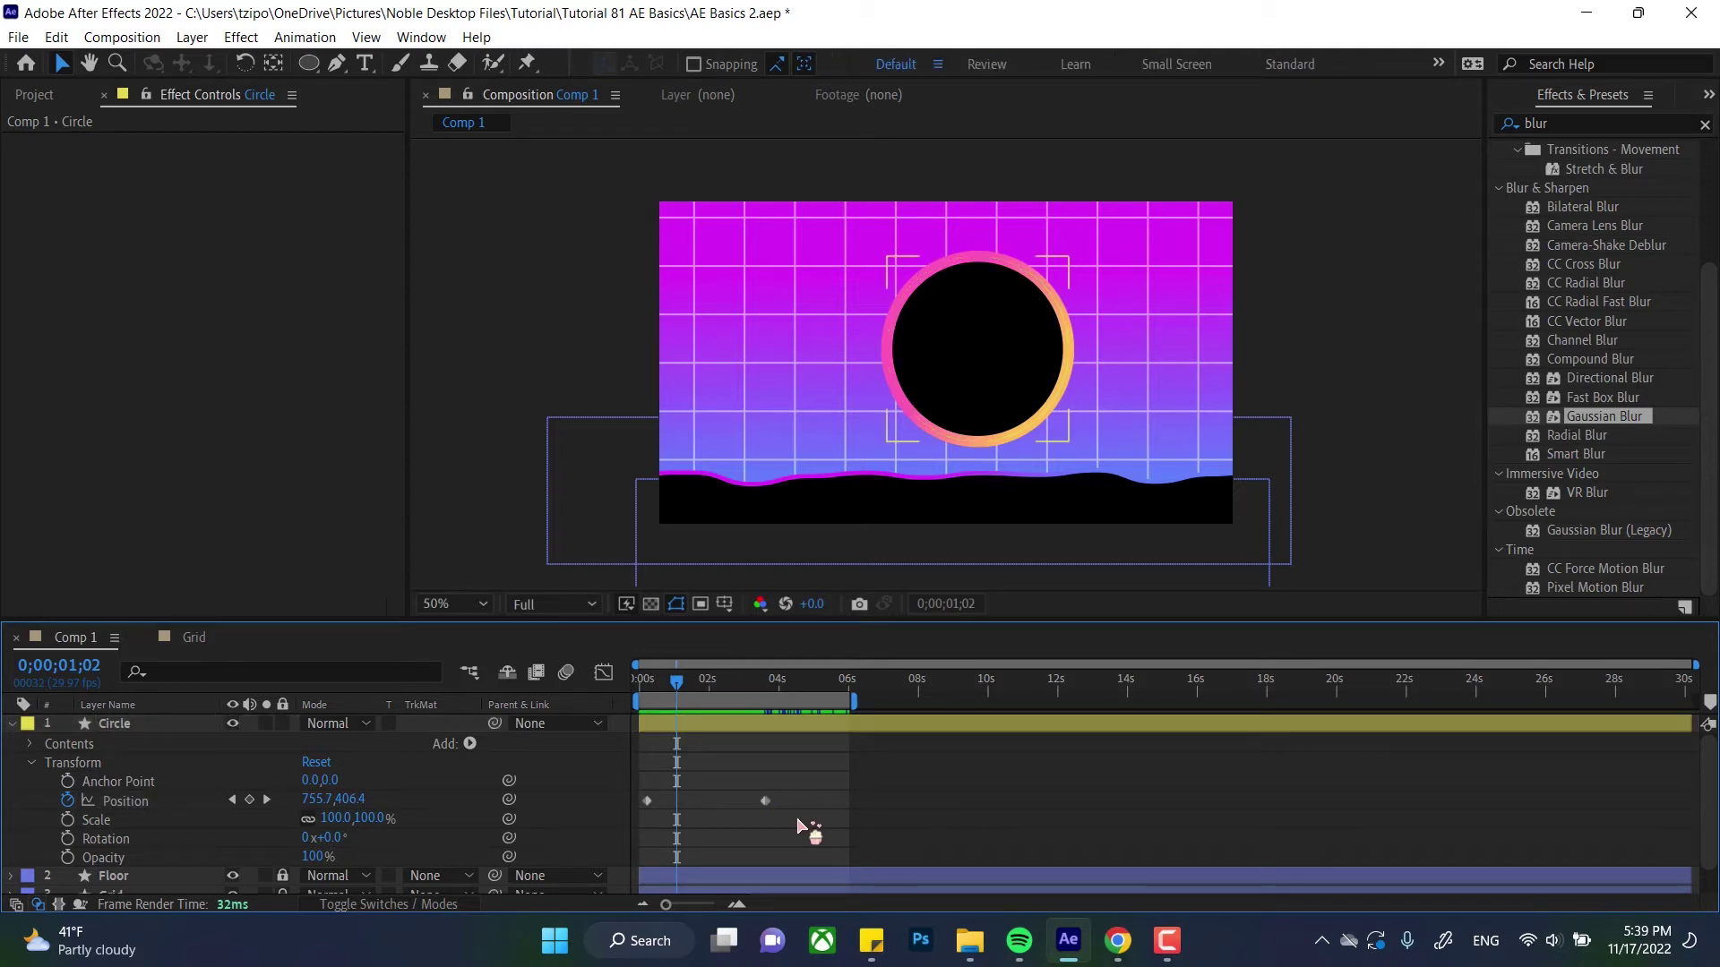
# Step: Select both Position keyframes and apply Keyframe Assistant > Easy Ease In
pyautogui.moveTo(800, 828); pyautogui.dragTo(609, 781)
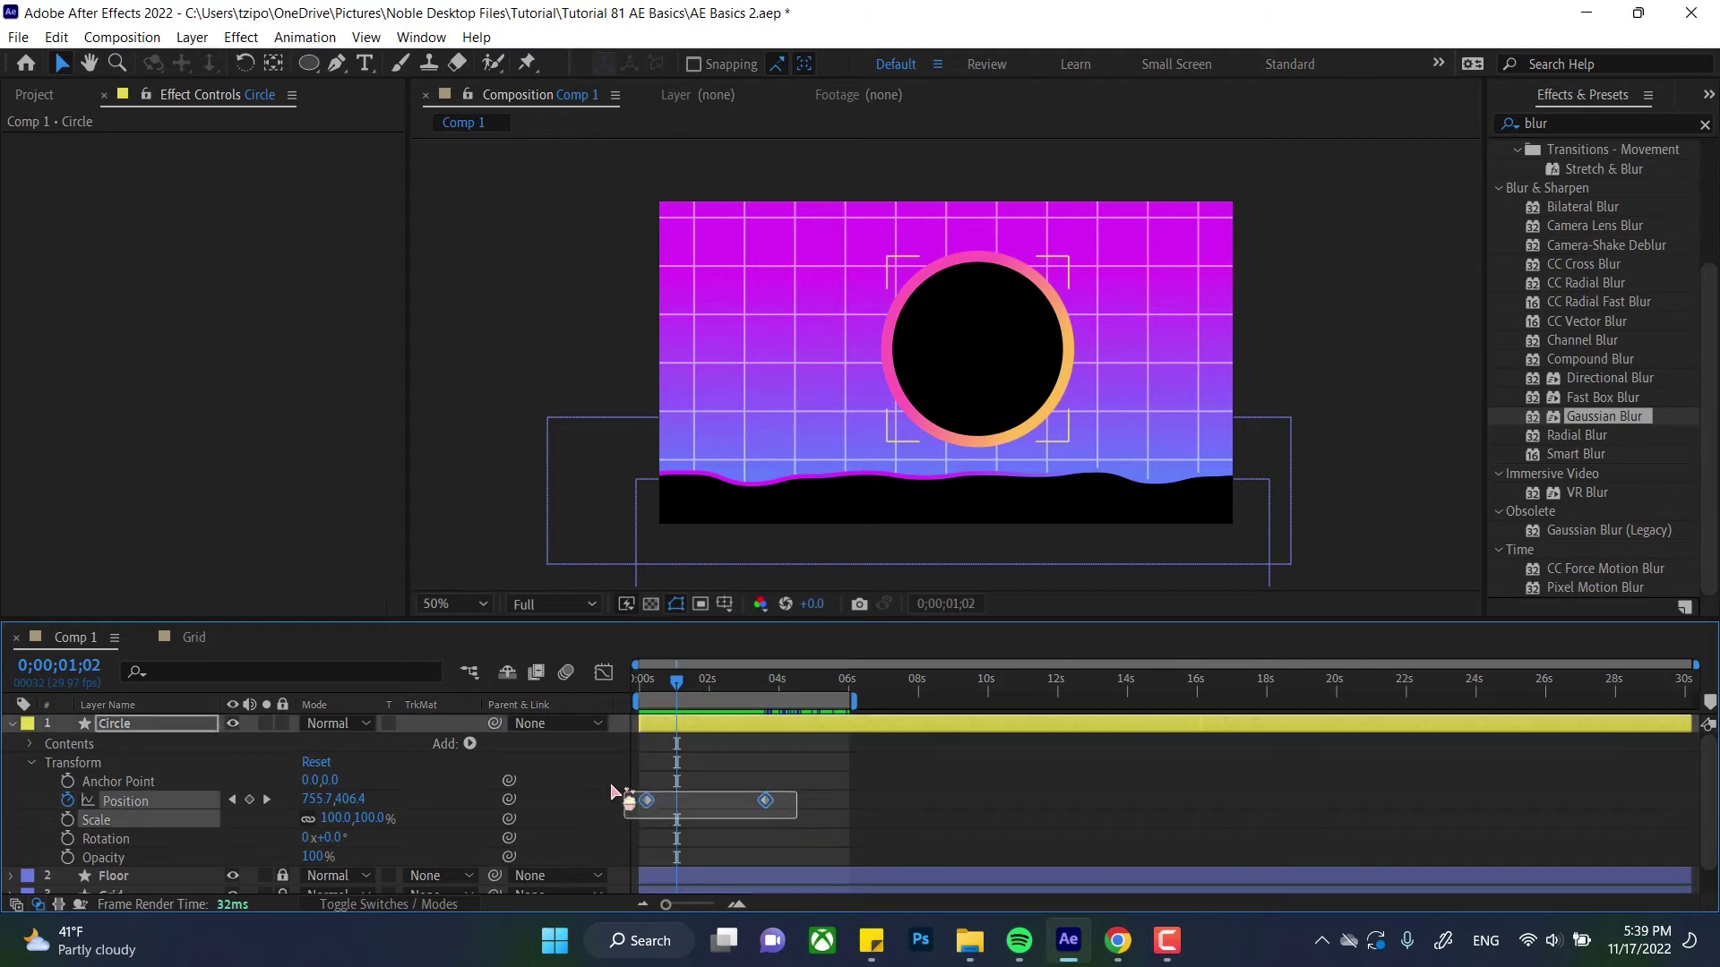
pyautogui.moveTo(766, 803)
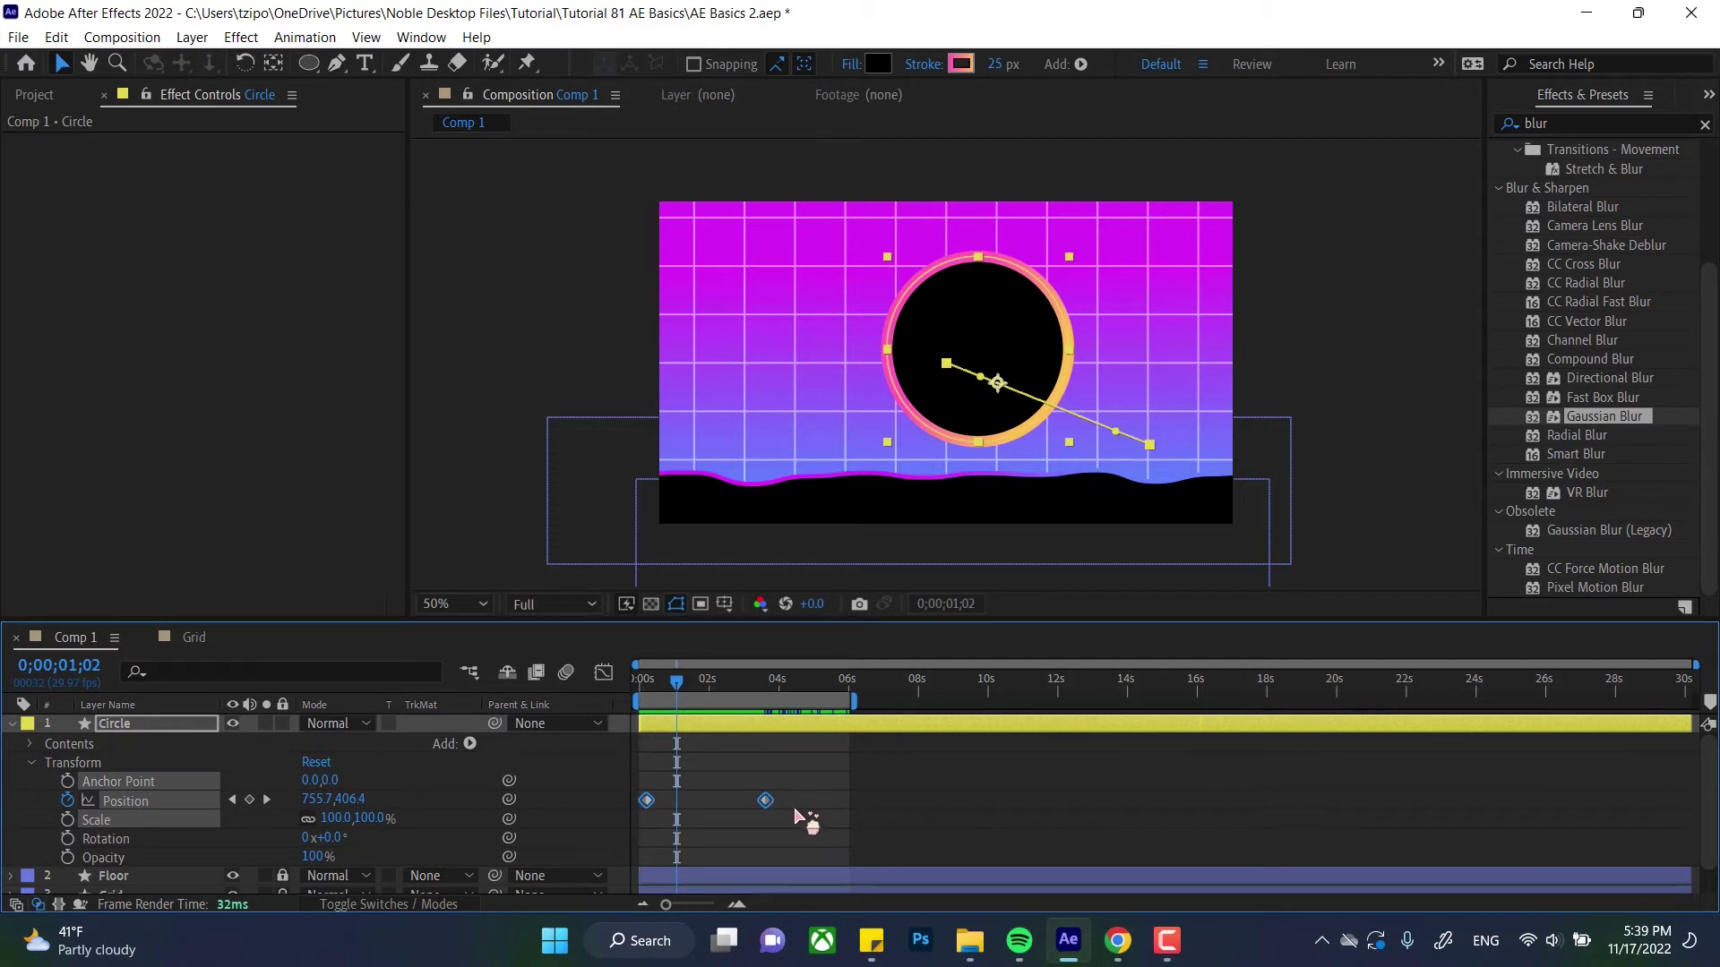
pyautogui.rightClick(768, 803)
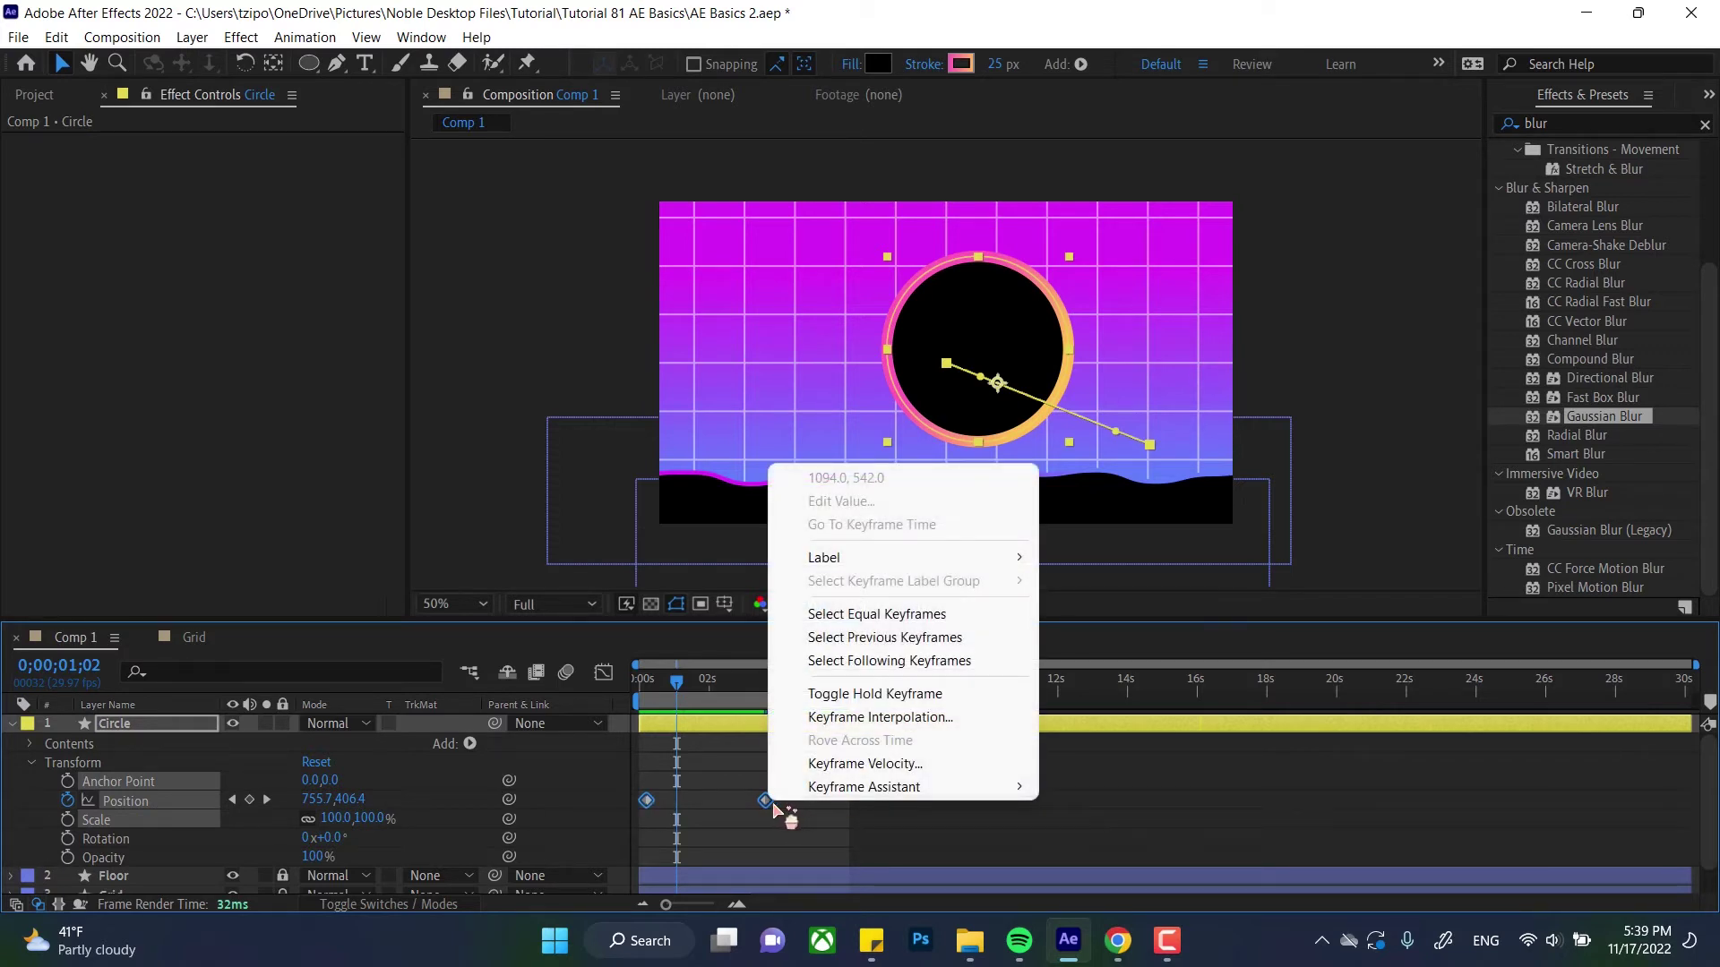
pyautogui.moveTo(808, 797)
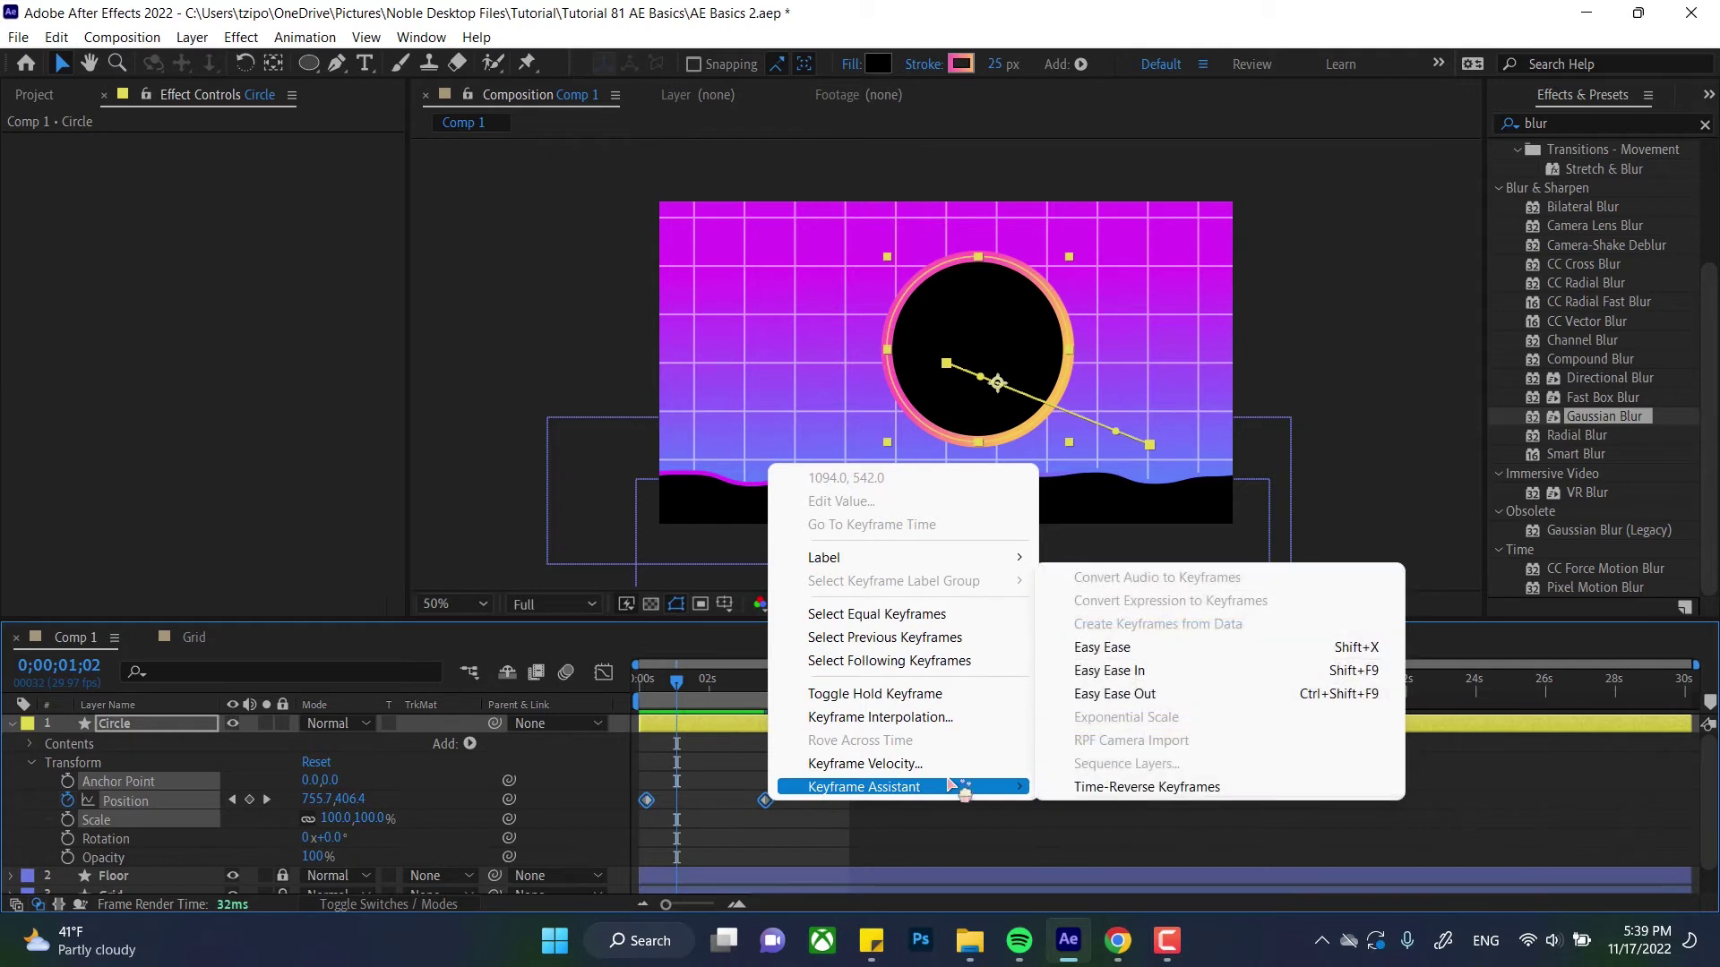
pyautogui.click(1136, 672)
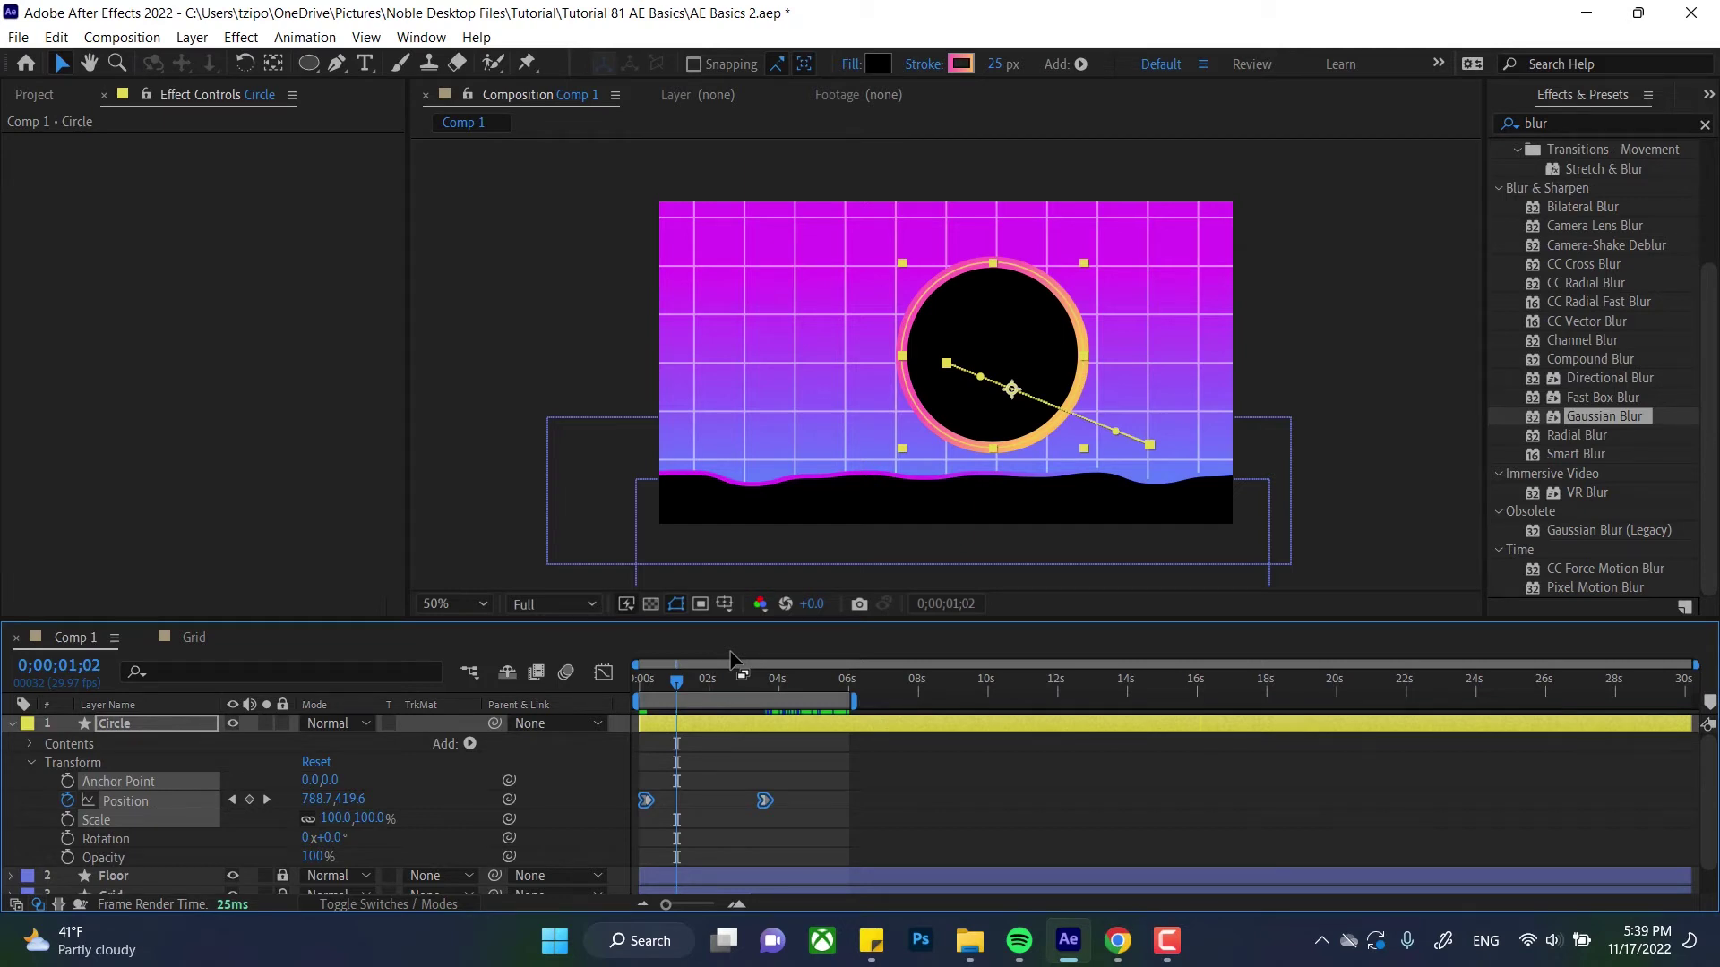
# Step: Preview the eased slide from the start of the composition
pyautogui.moveTo(730, 662); pyautogui.dragTo(635, 681)
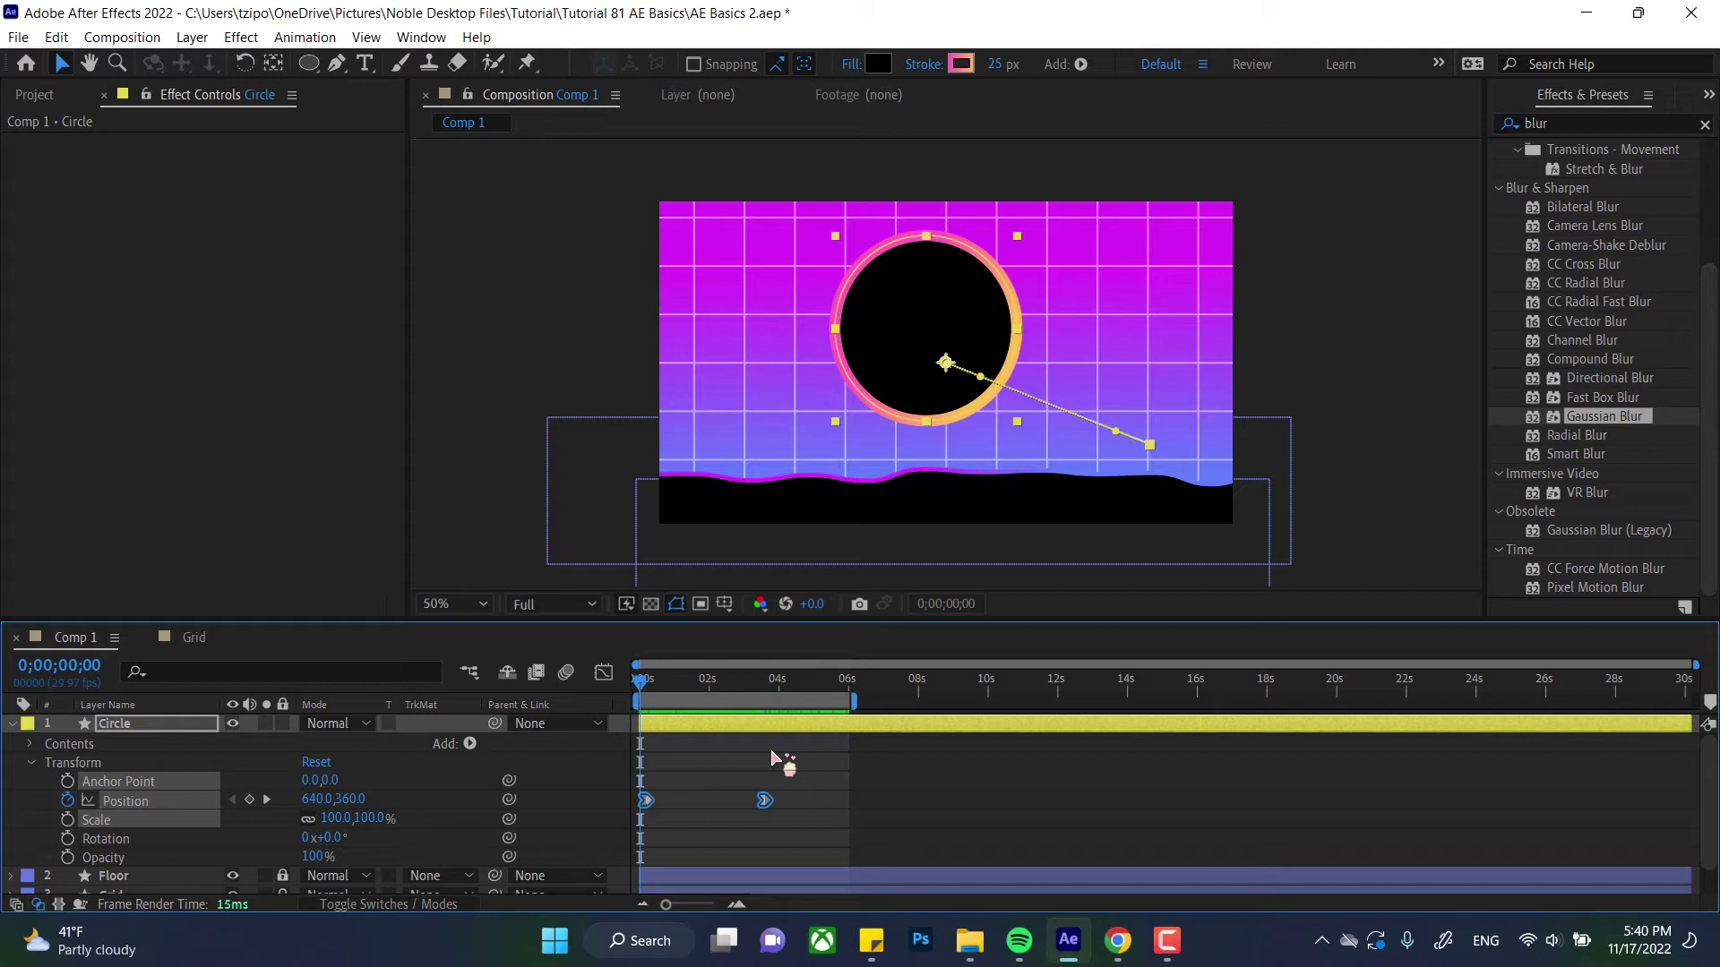
pyautogui.press('space')
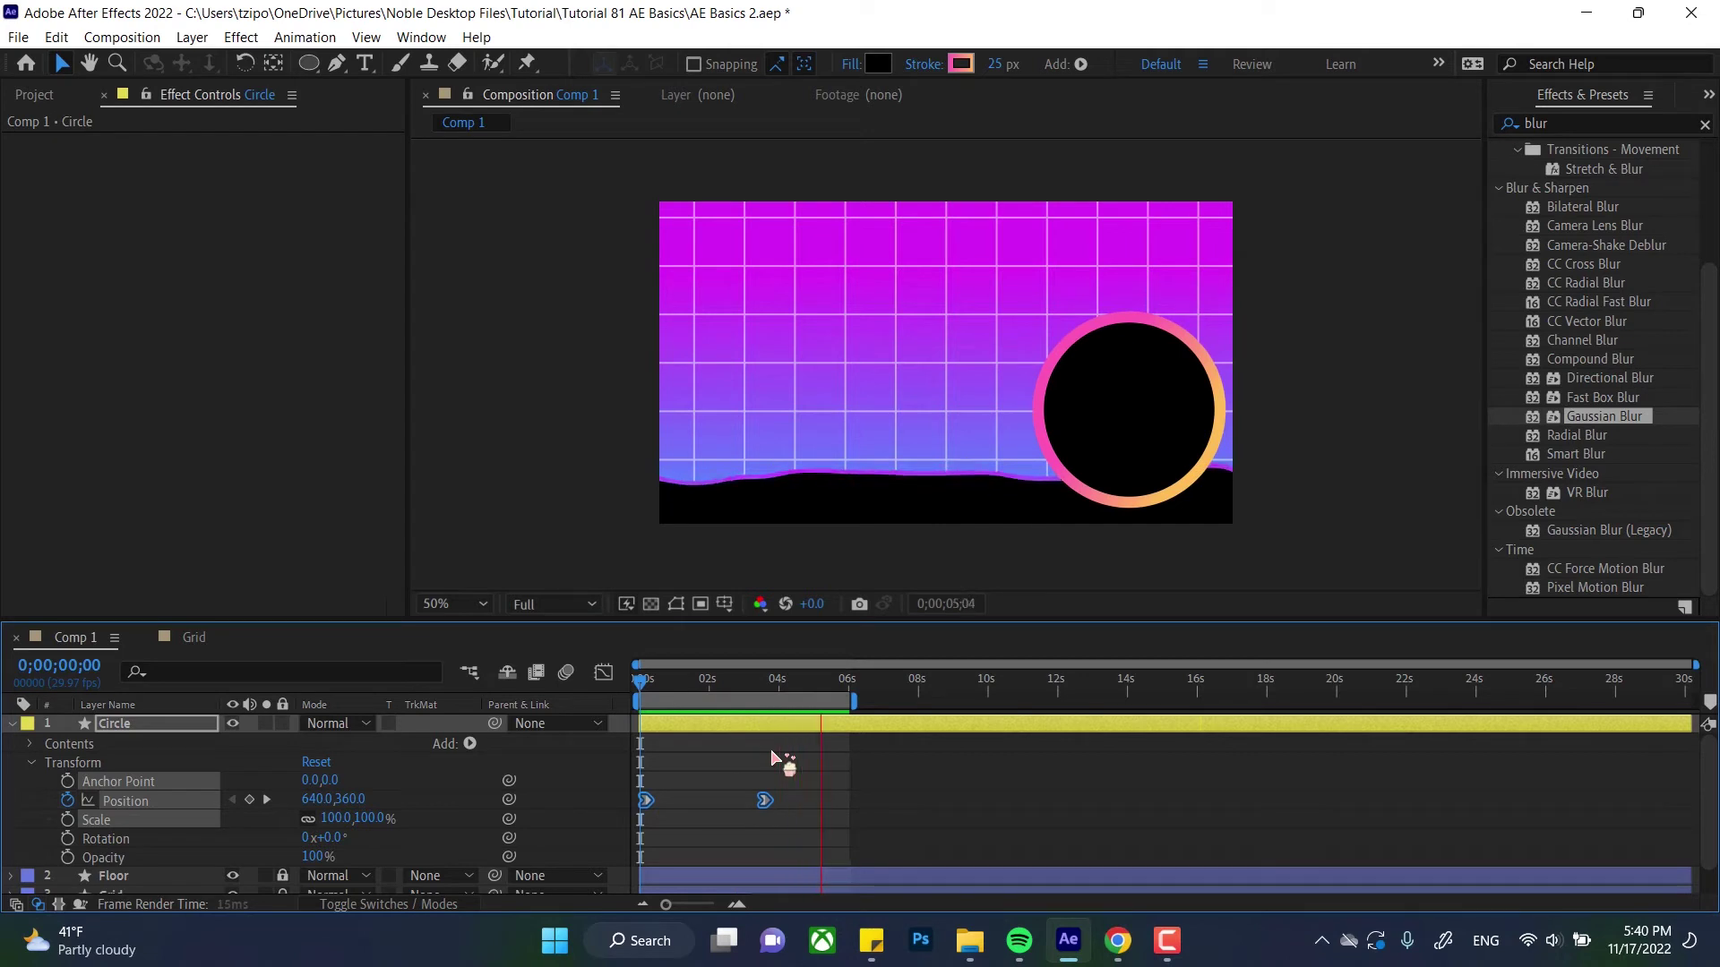
pyautogui.press('space')
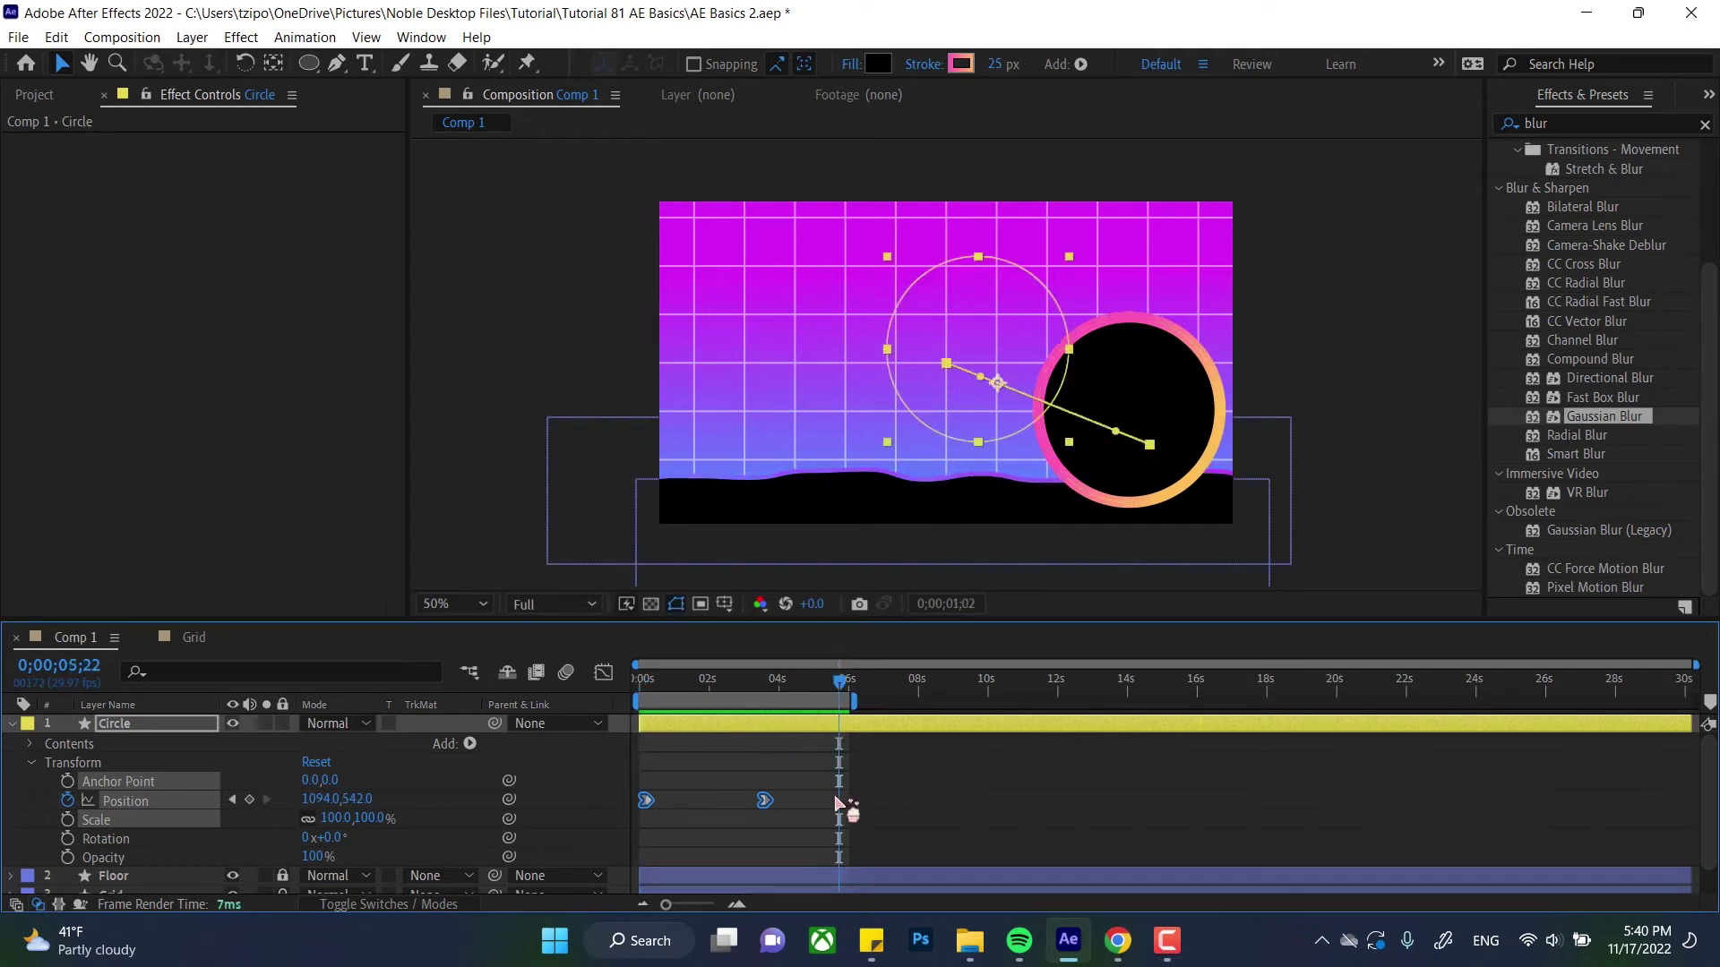
pyautogui.press('space')
# Step: Apply Easy Ease Out to the Position keyframes and preview from the start
pyautogui.rightClick(766, 801)
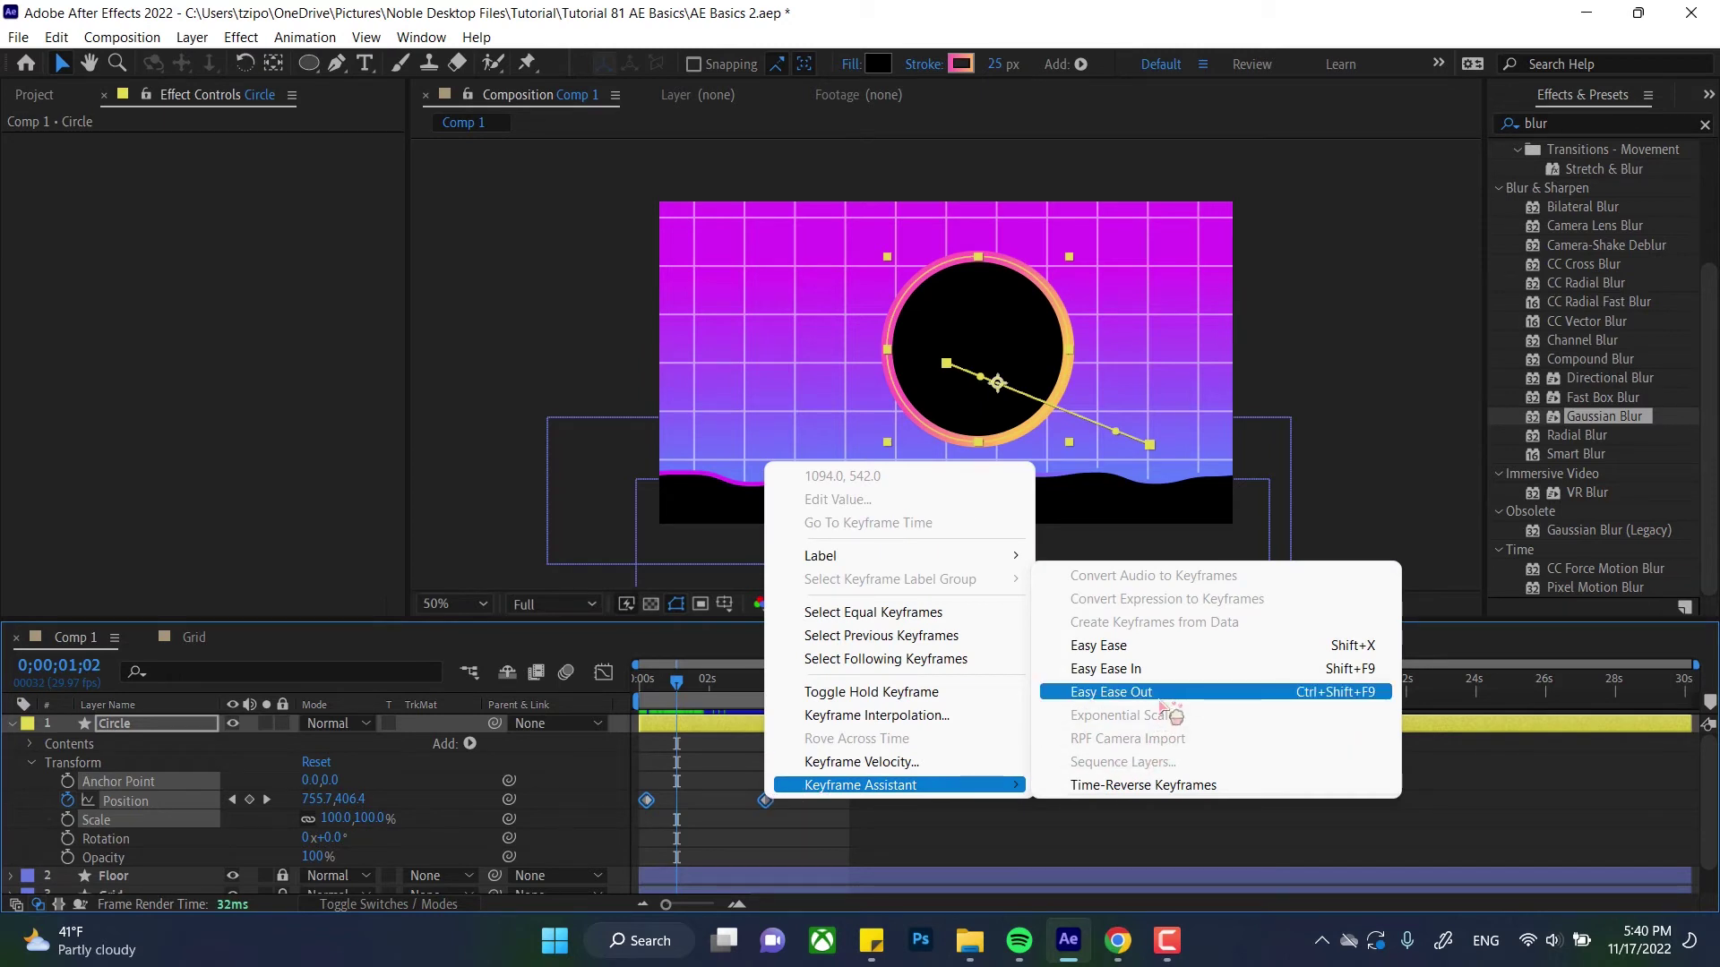
pyautogui.click(1159, 692)
pyautogui.click(645, 697)
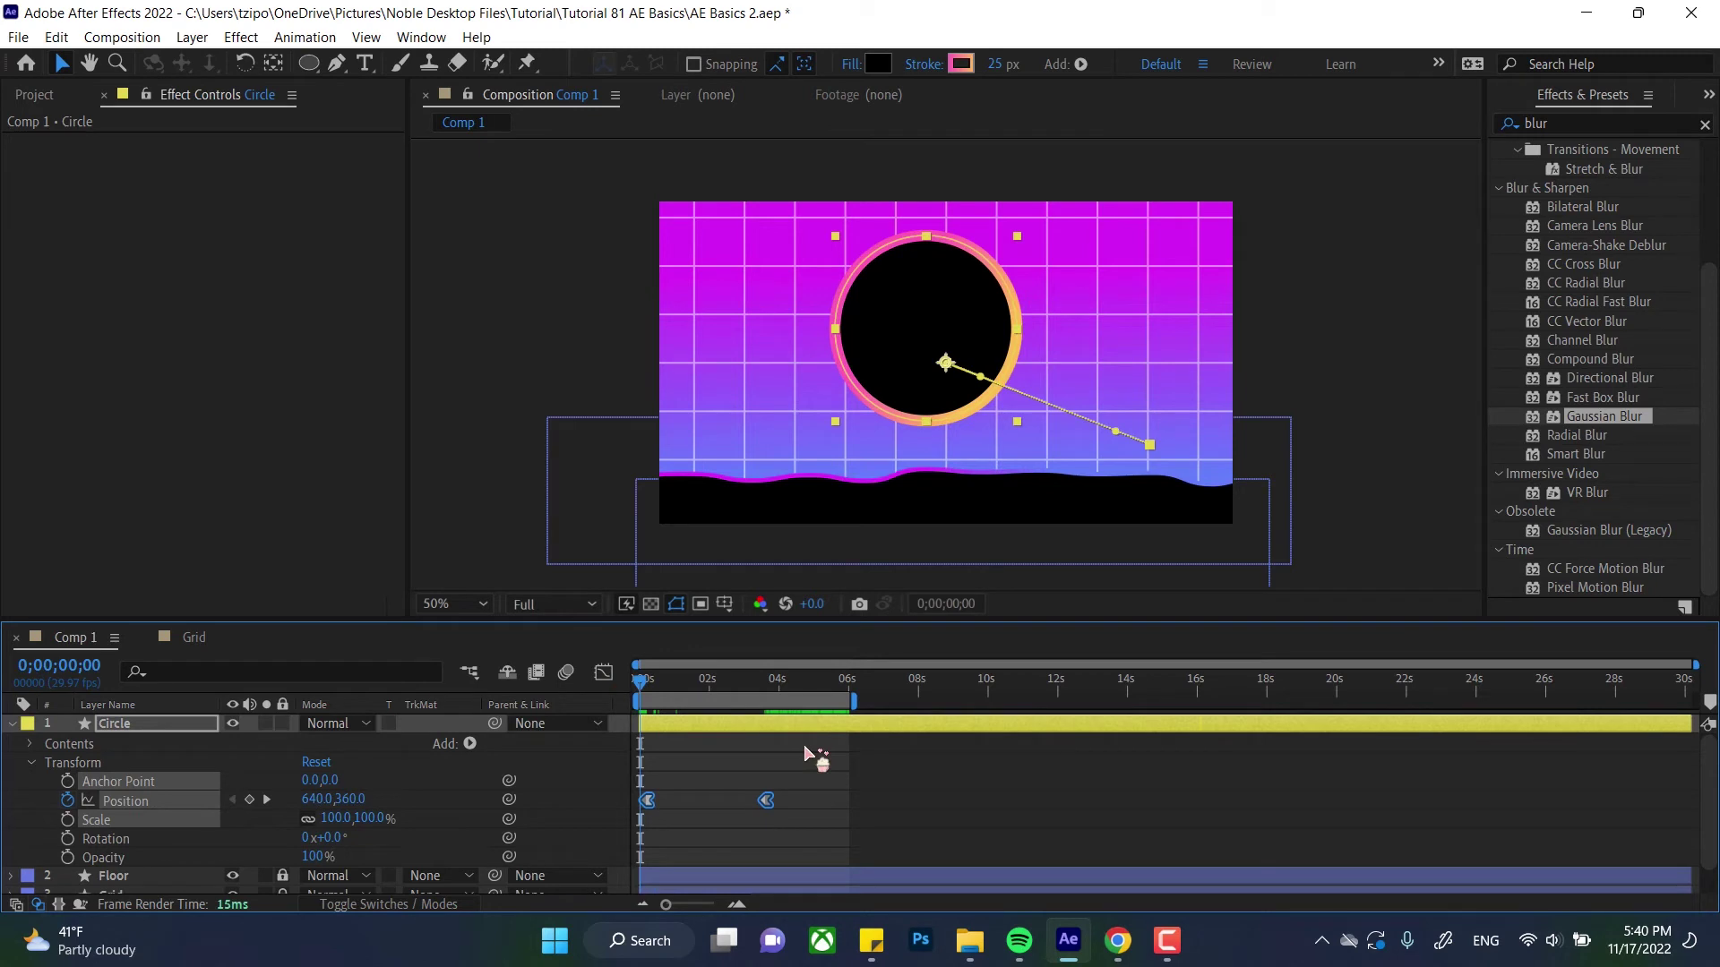
pyautogui.press('space')
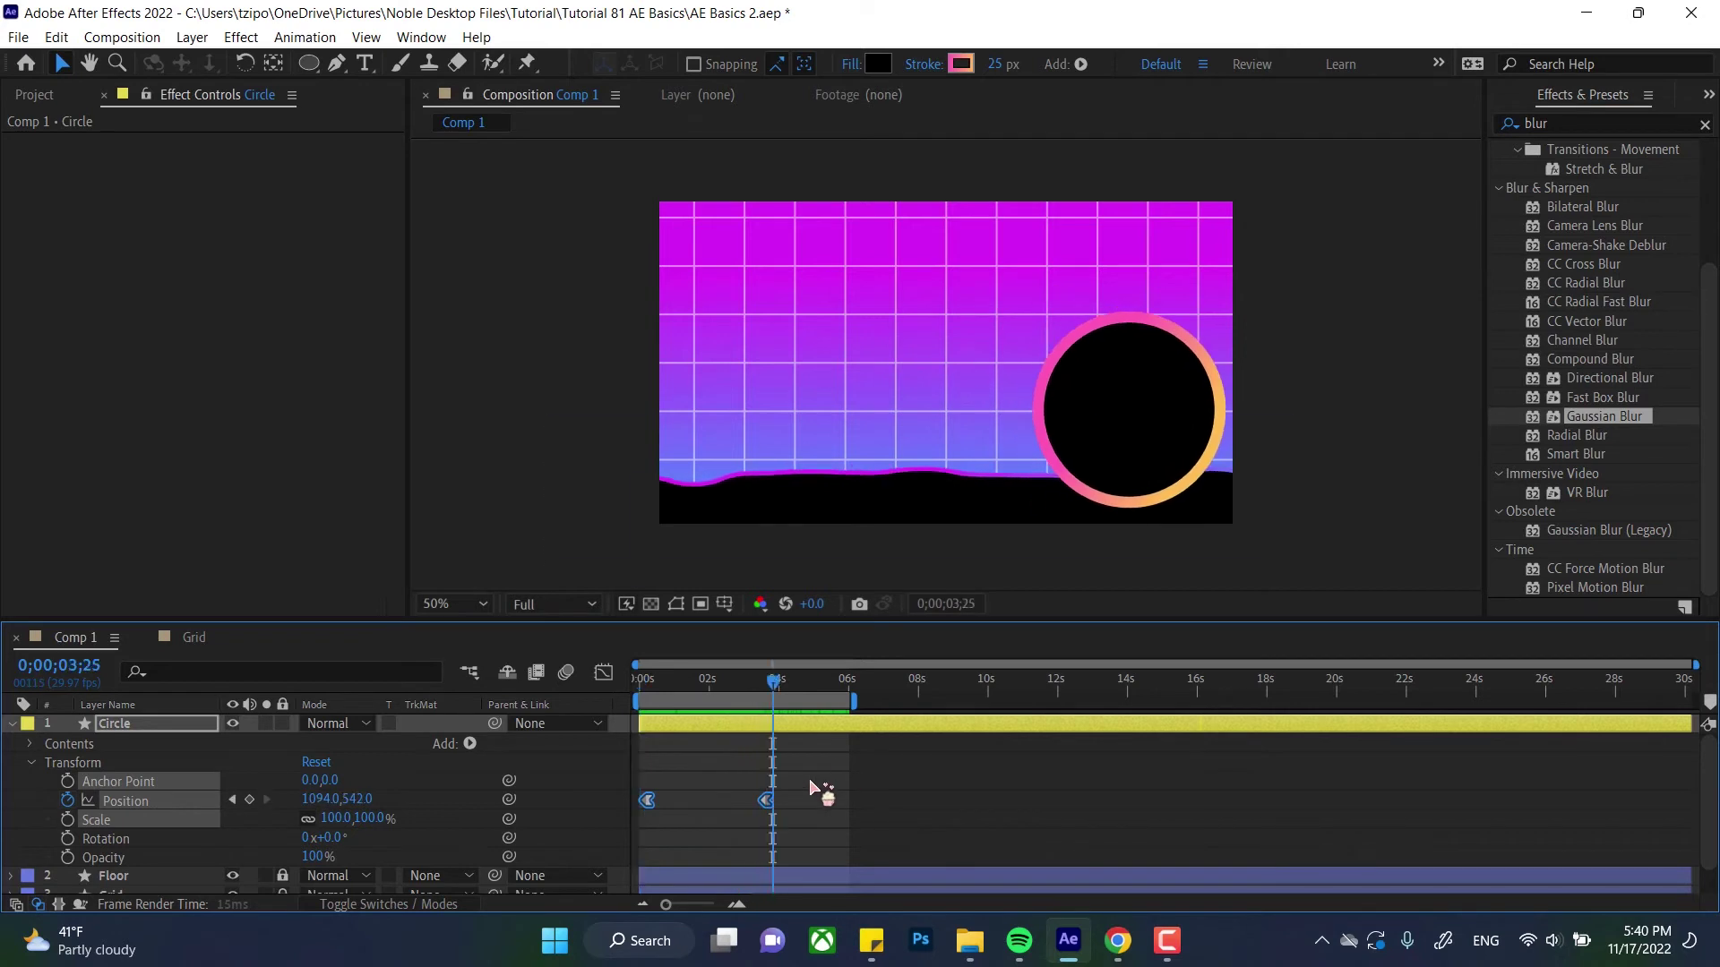
pyautogui.press('space')
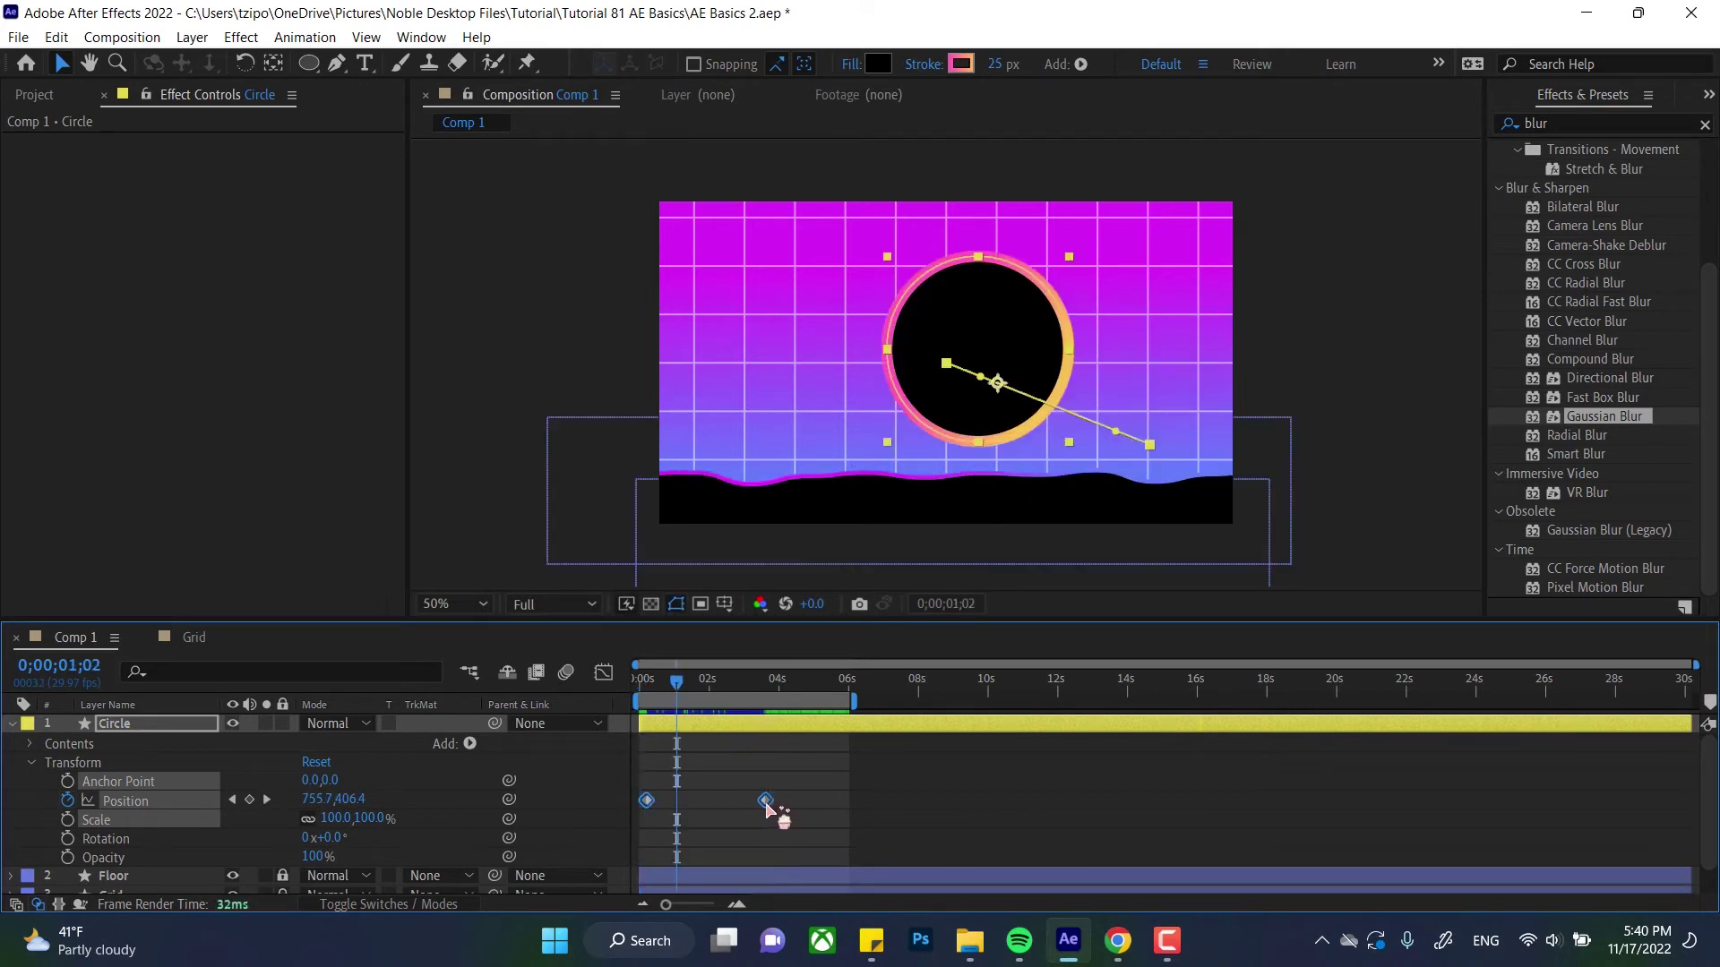
# Step: Apply full Easy Ease to both Position keyframes and preview the slide again
pyautogui.rightClick(766, 805)
pyautogui.moveTo(817, 790)
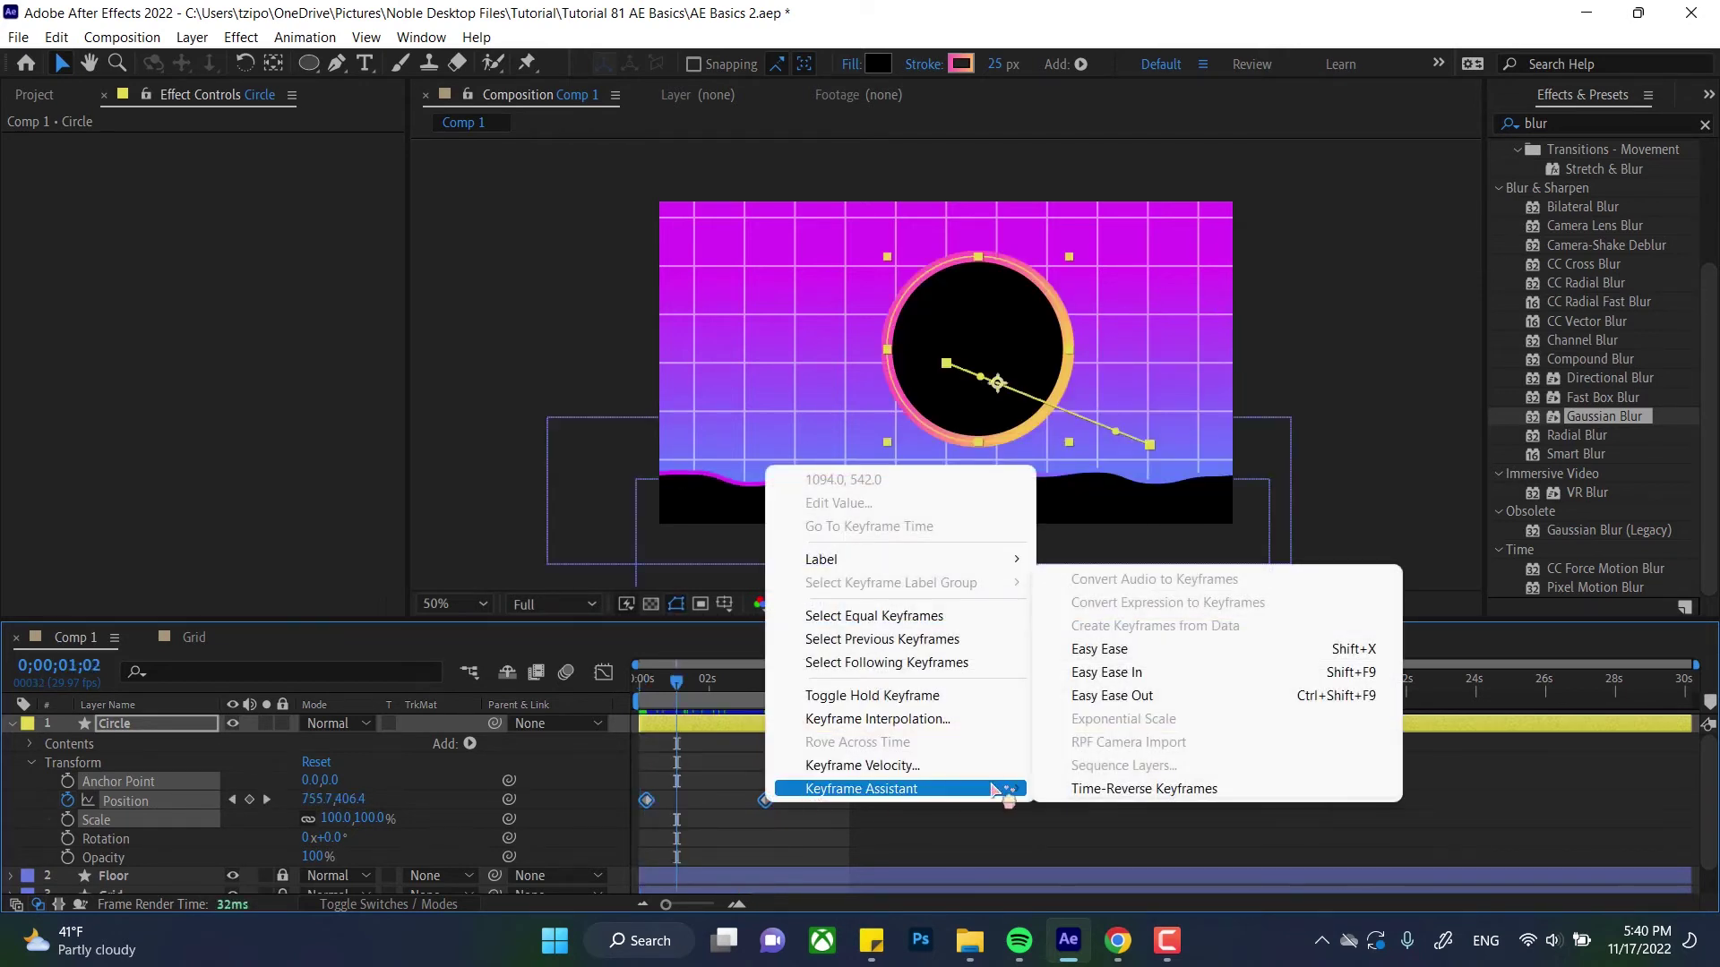
pyautogui.click(1135, 695)
pyautogui.press('space')
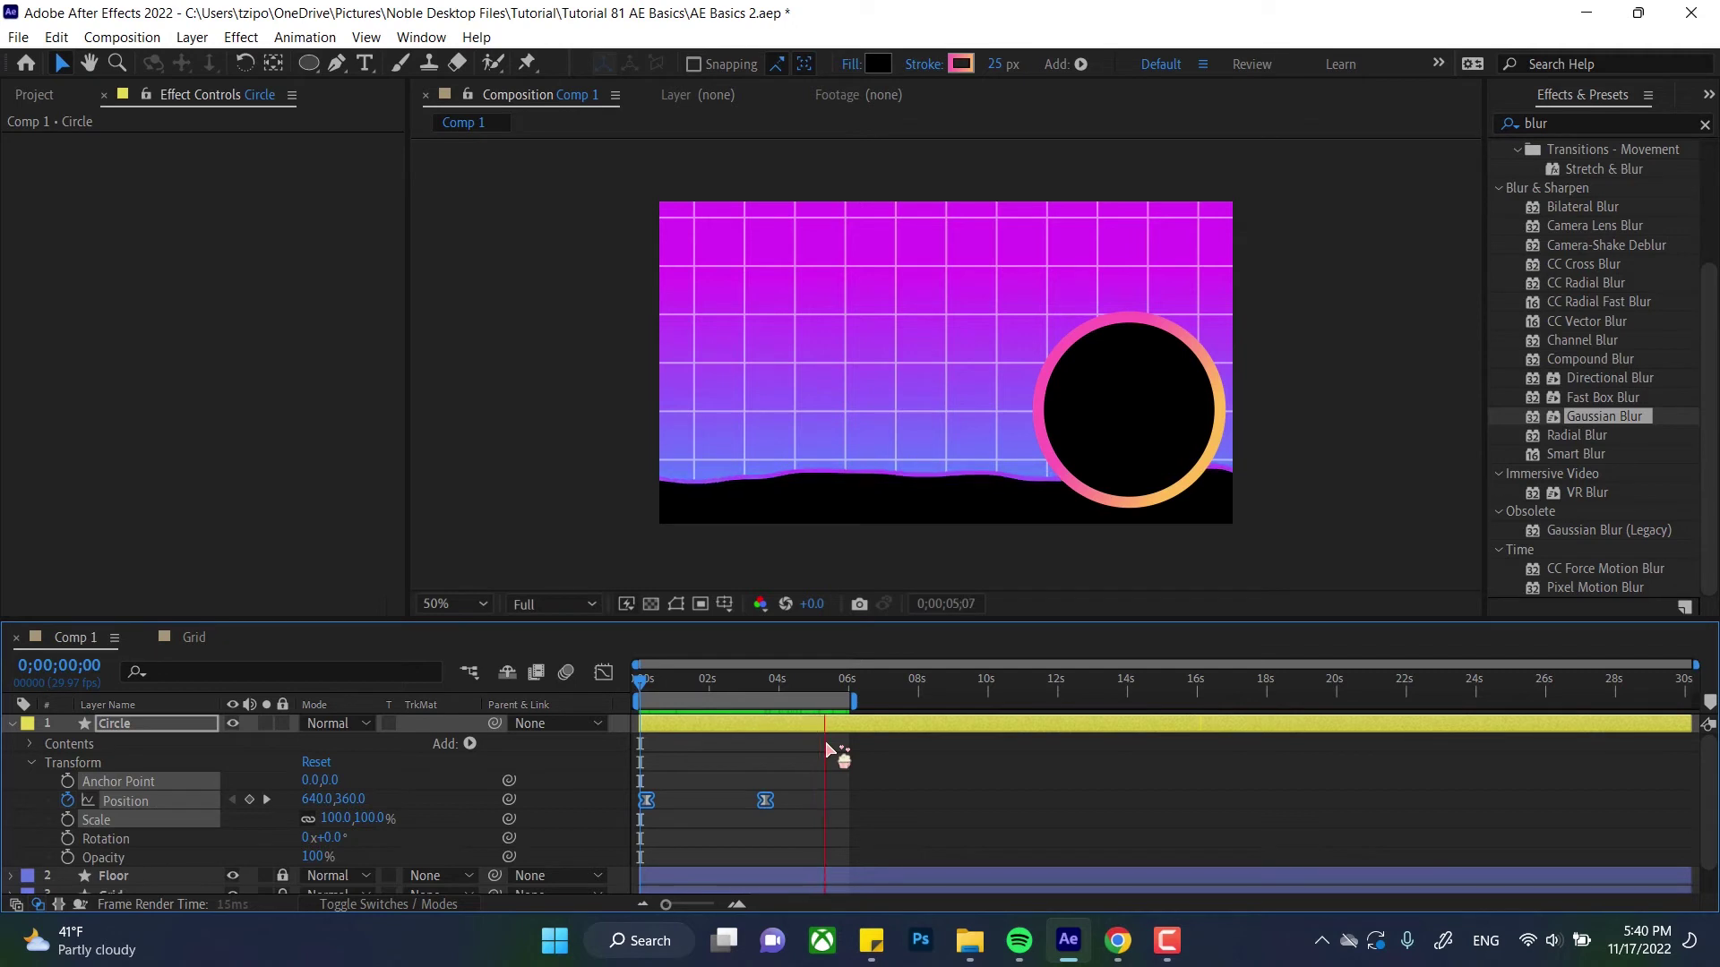
pyautogui.press('space')
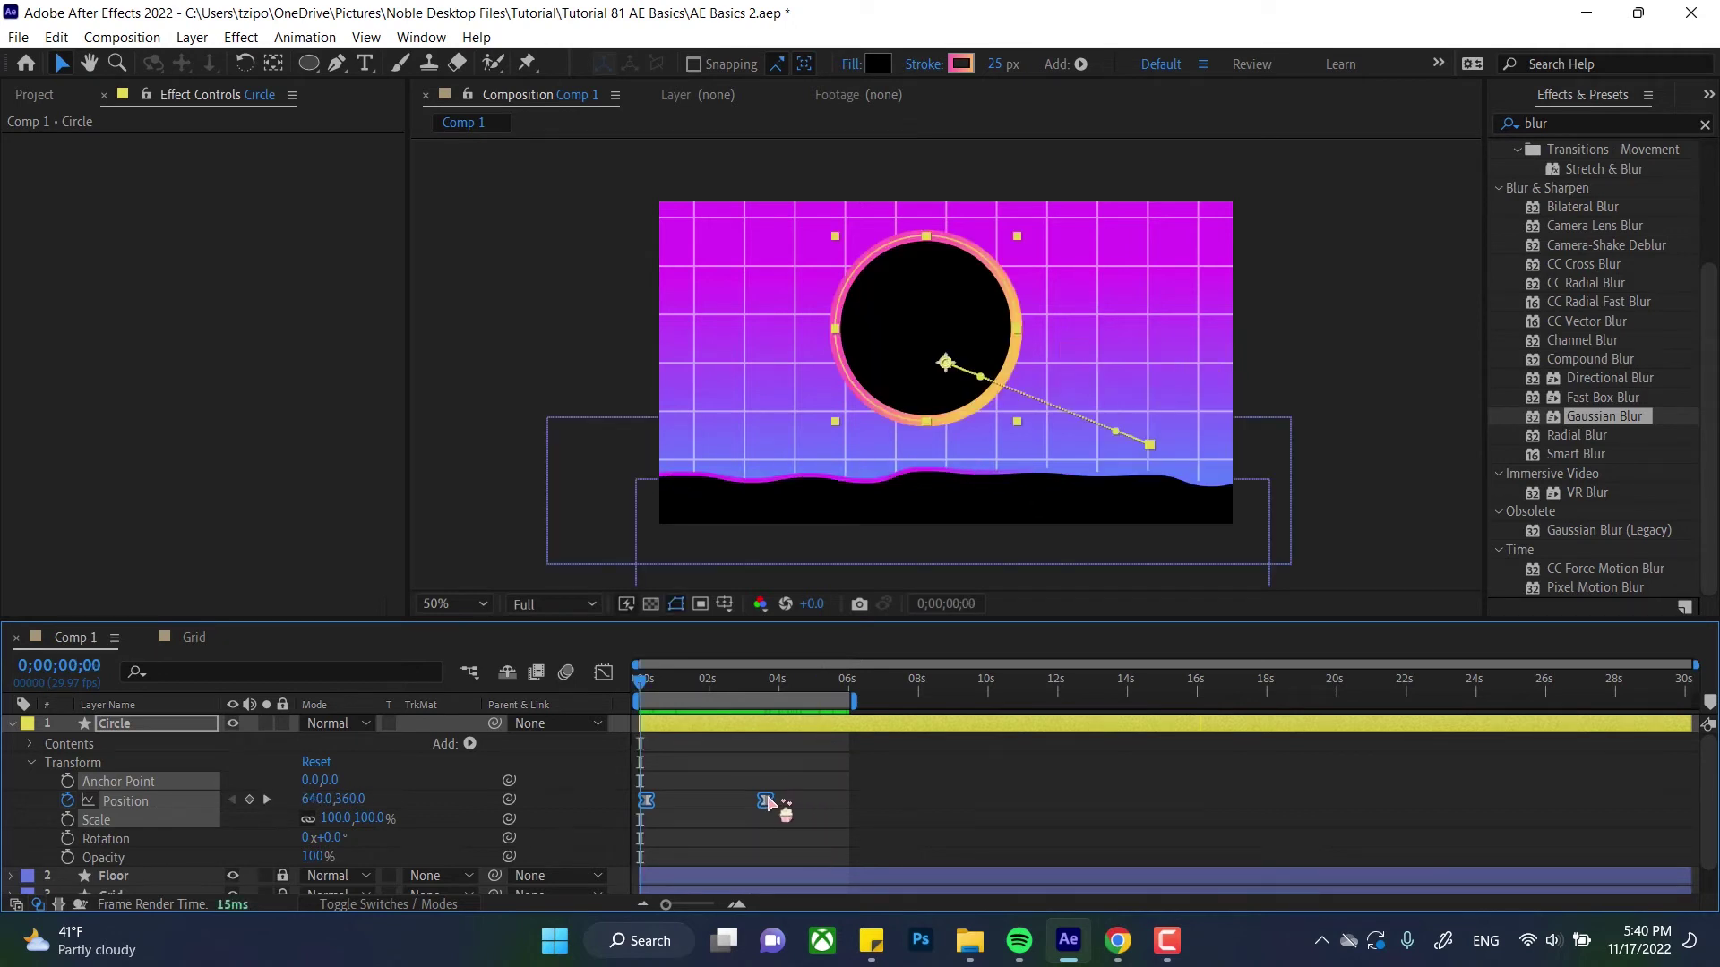
pyautogui.moveTo(768, 800)
# Step: Preview again, open the keyframe menu without changing the easing, and jump to the start
pyautogui.press('space')
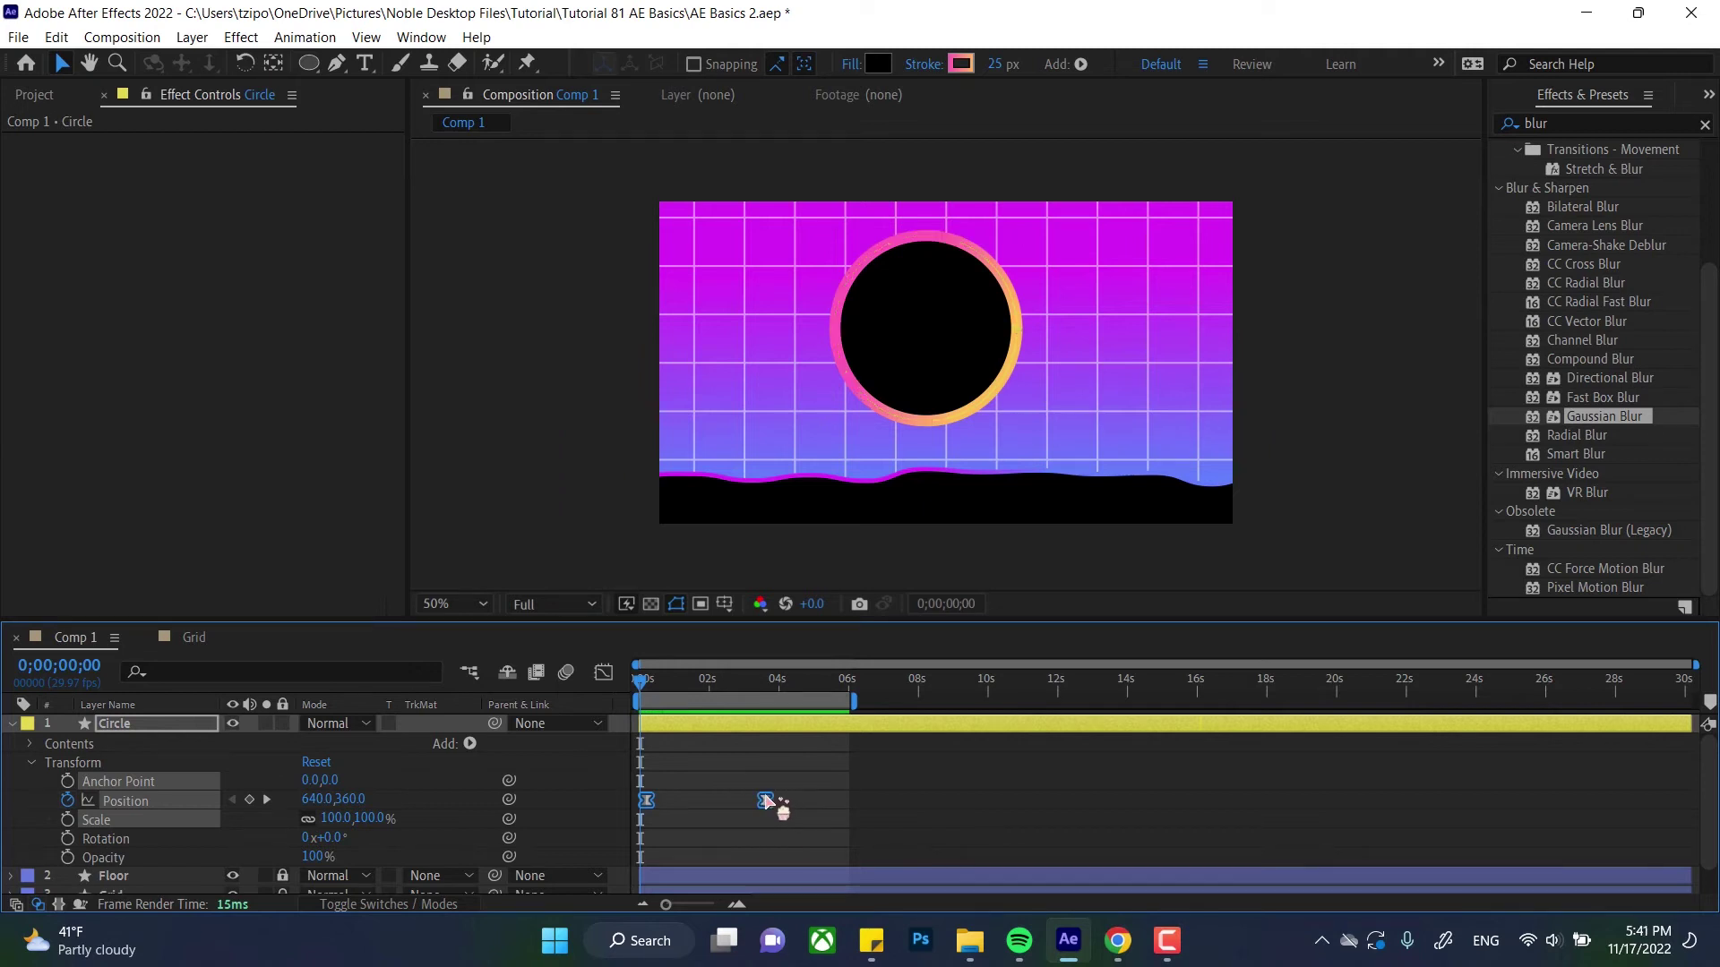
pyautogui.rightClick(768, 800)
pyautogui.click(767, 802)
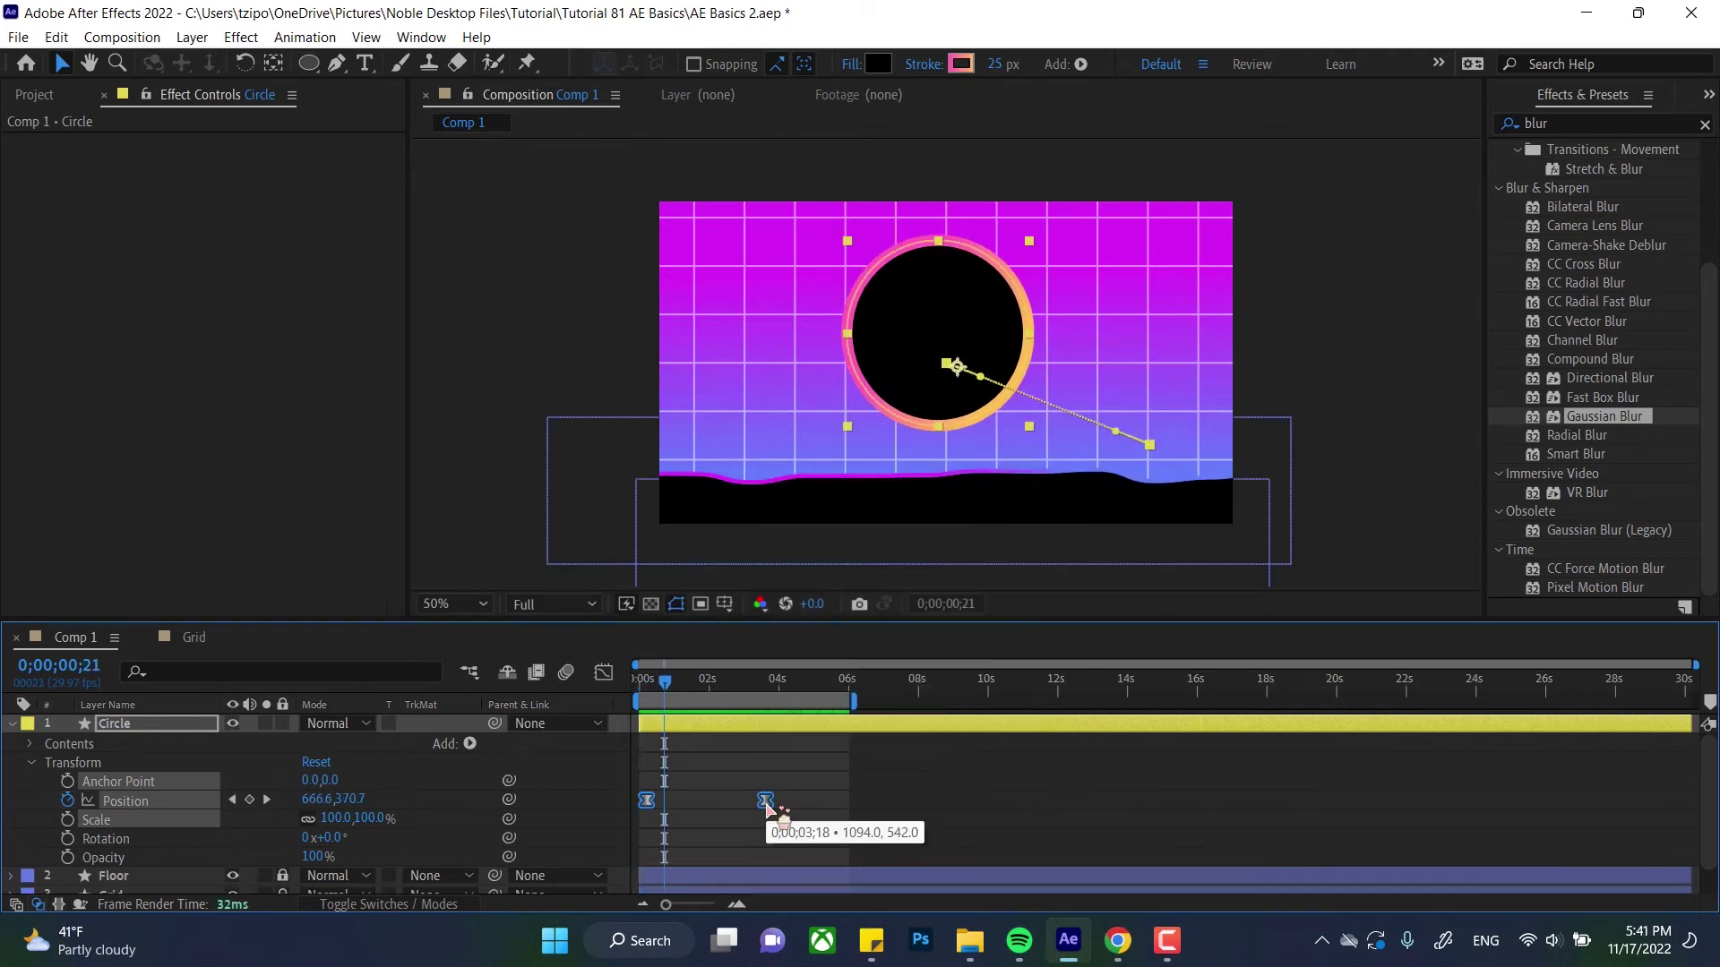
pyautogui.rightClick(768, 808)
pyautogui.moveTo(865, 790)
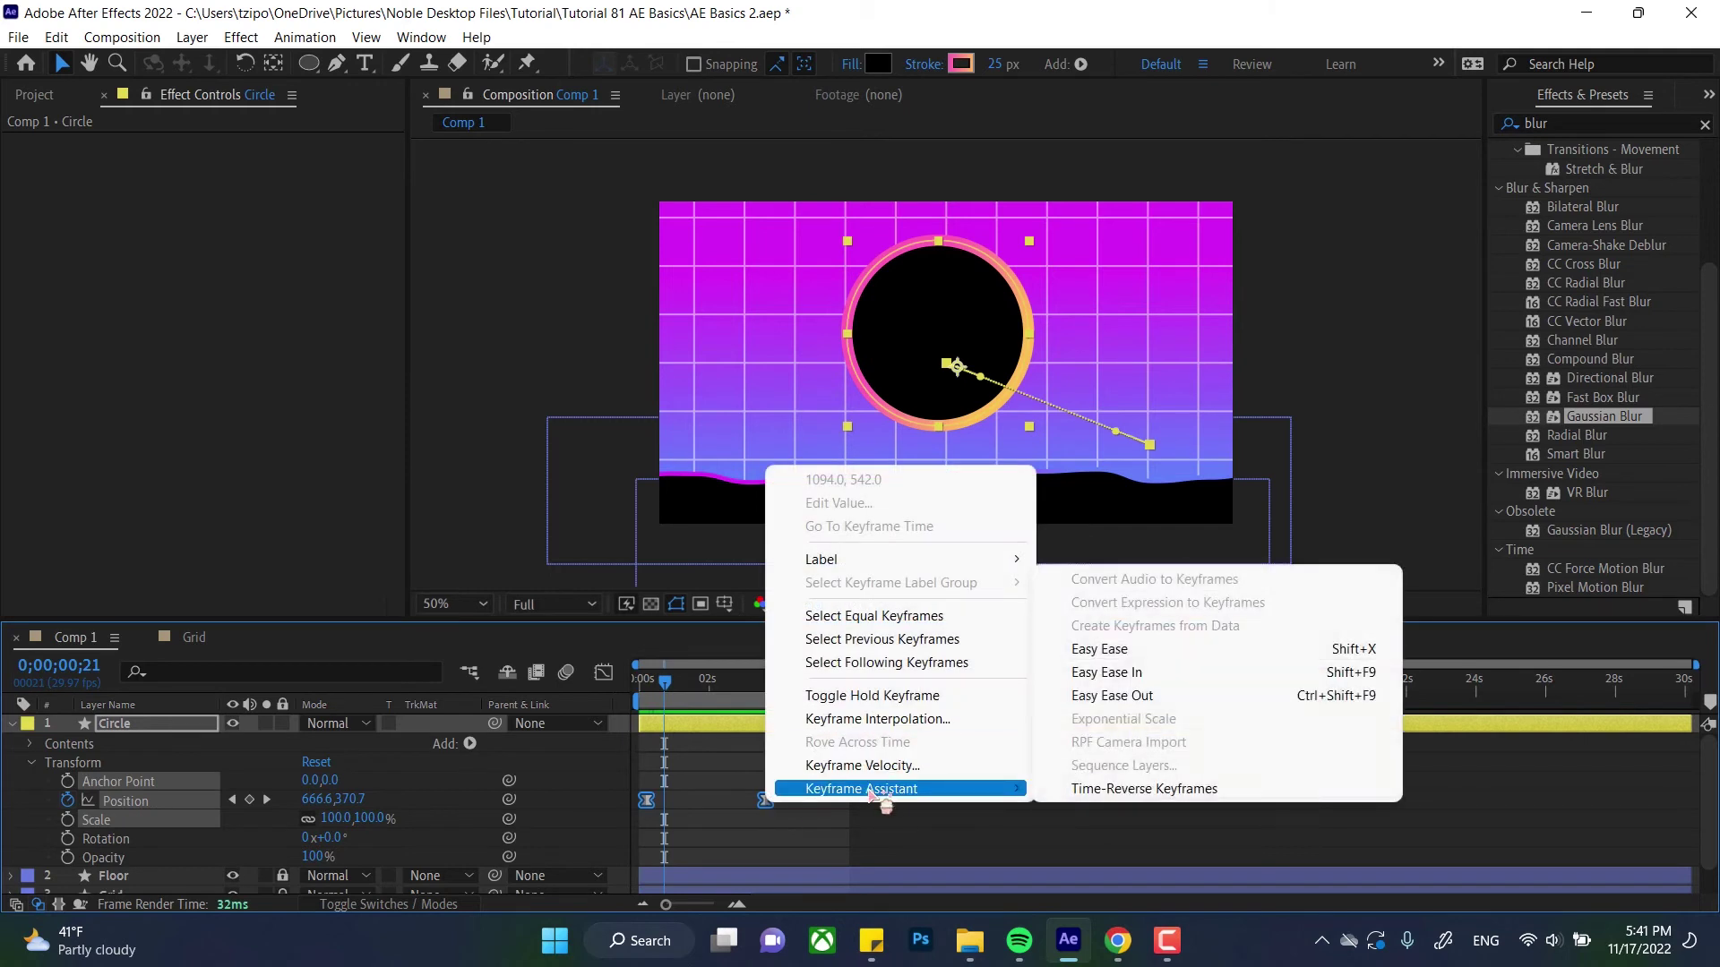
pyautogui.click(1155, 697)
pyautogui.press('Home')
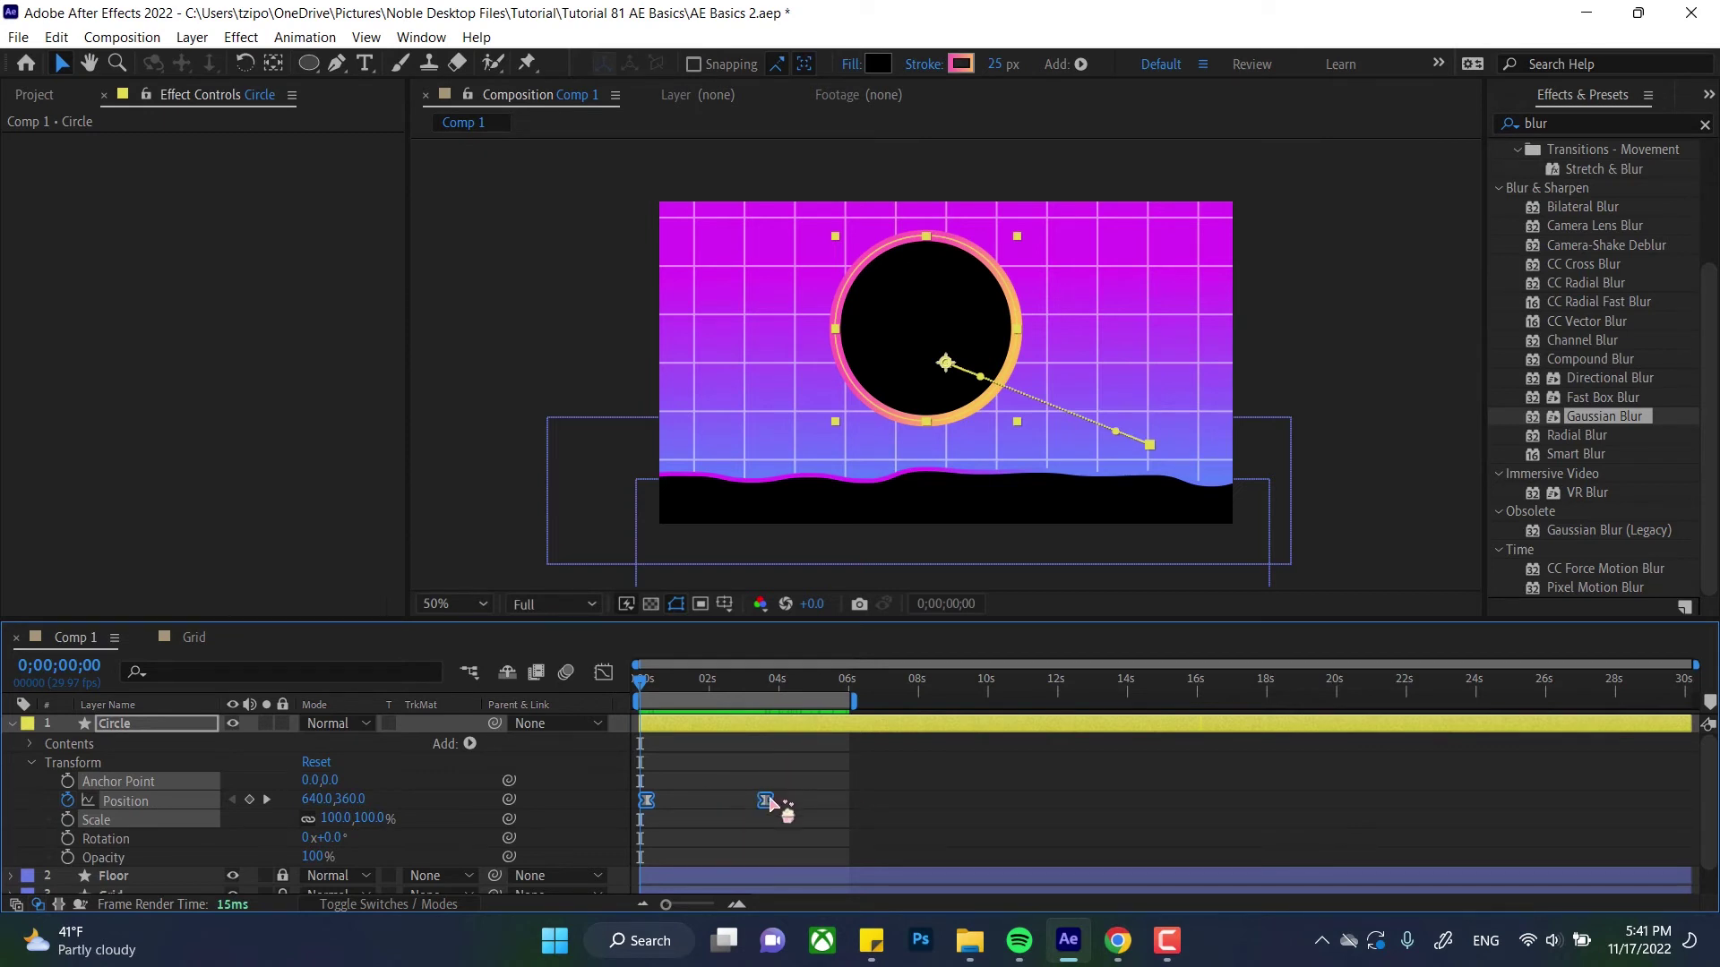
# Step: Toggle the Position keyframes to Hold, preview the jump, and return to the first frame
pyautogui.rightClick(766, 800)
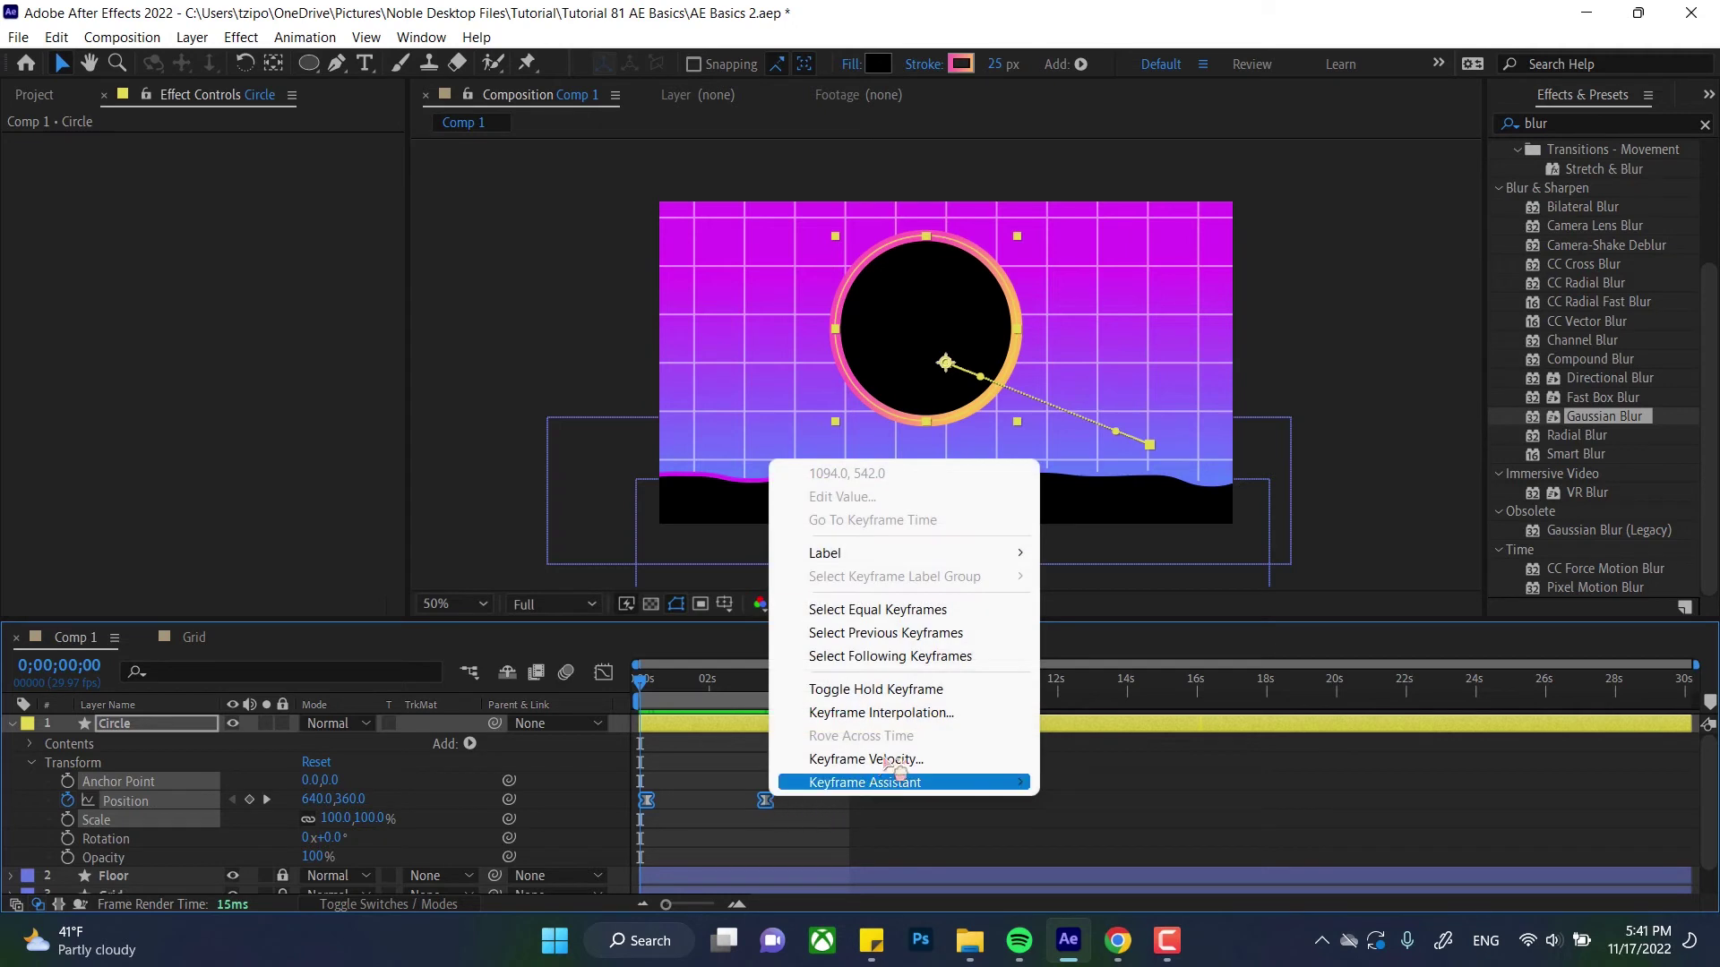
pyautogui.click(877, 689)
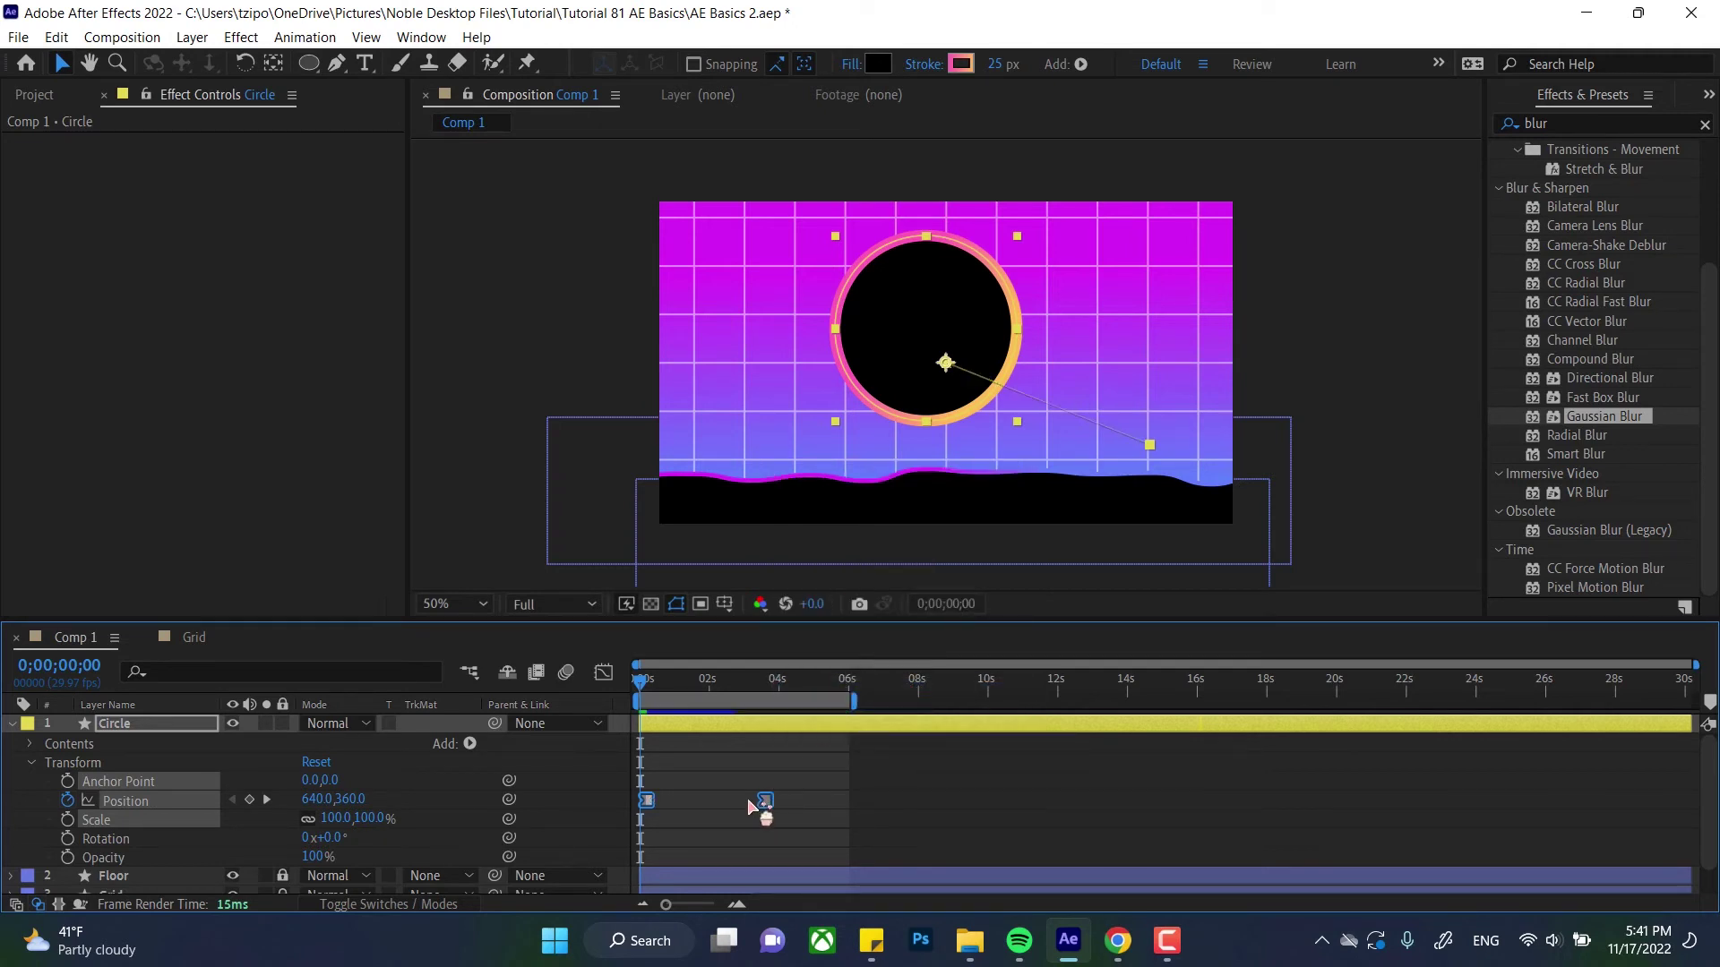
pyautogui.press('space')
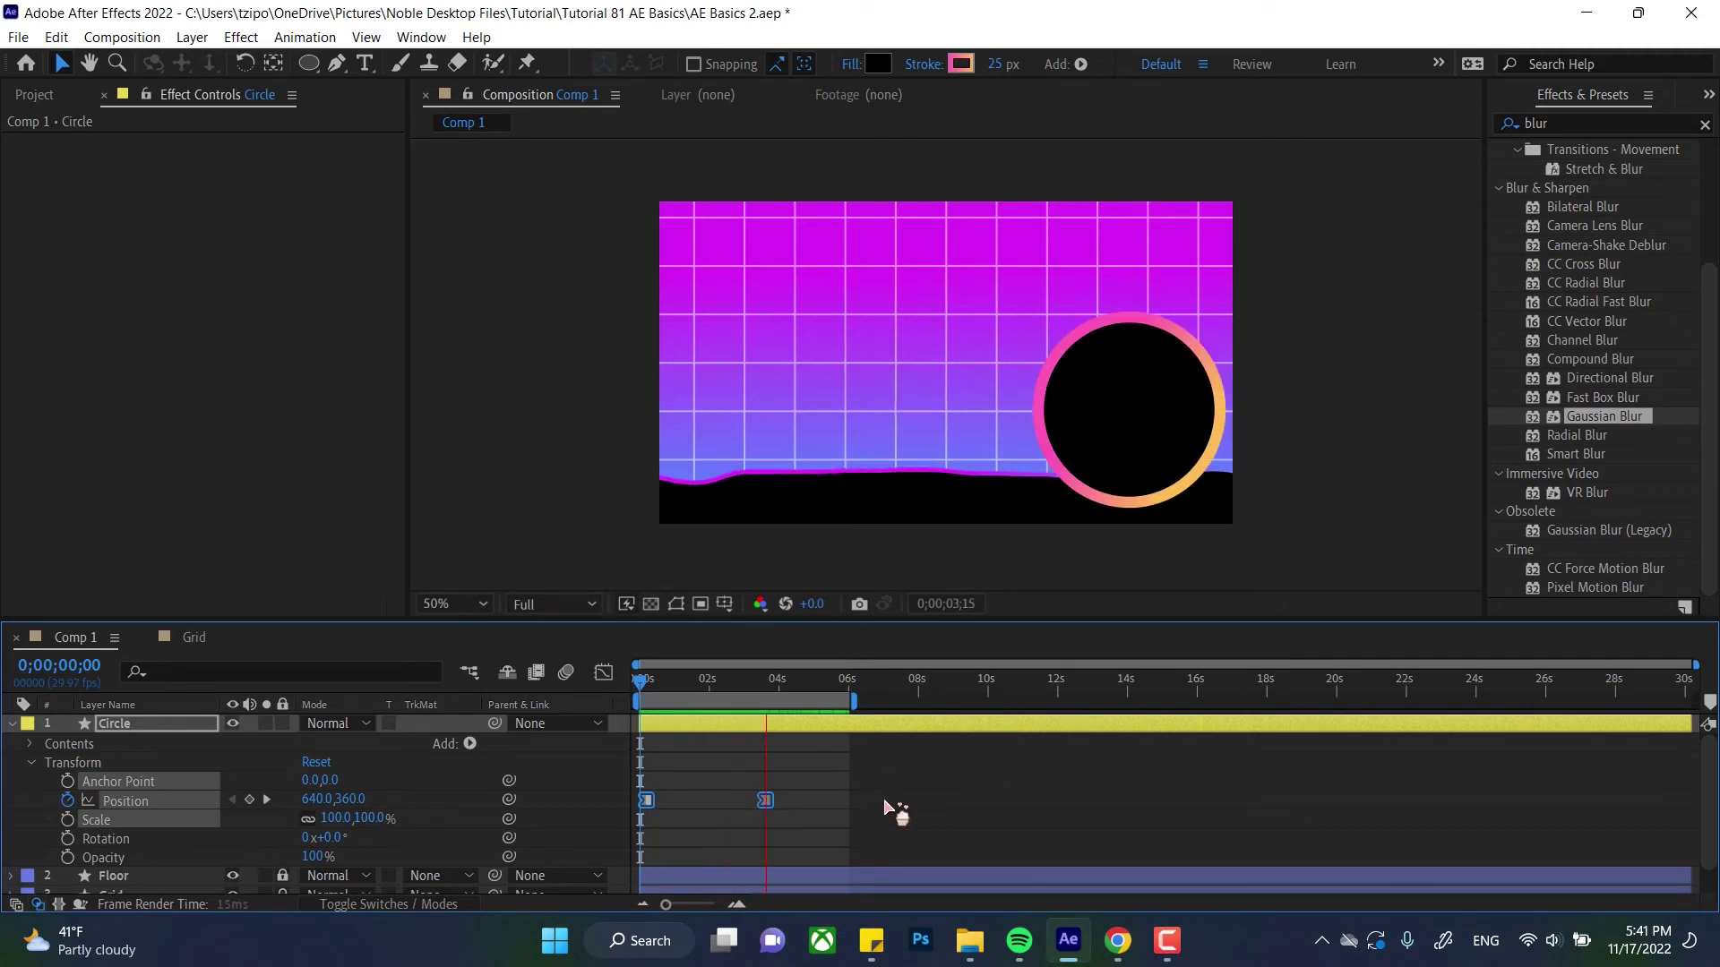
pyautogui.press('space')
pyautogui.moveTo(682, 689)
pyautogui.mouseDown()
pyautogui.moveTo(612, 690)
pyautogui.moveTo(656, 716)
pyautogui.moveTo(573, 719)
pyautogui.moveTo(764, 775)
pyautogui.mouseUp()
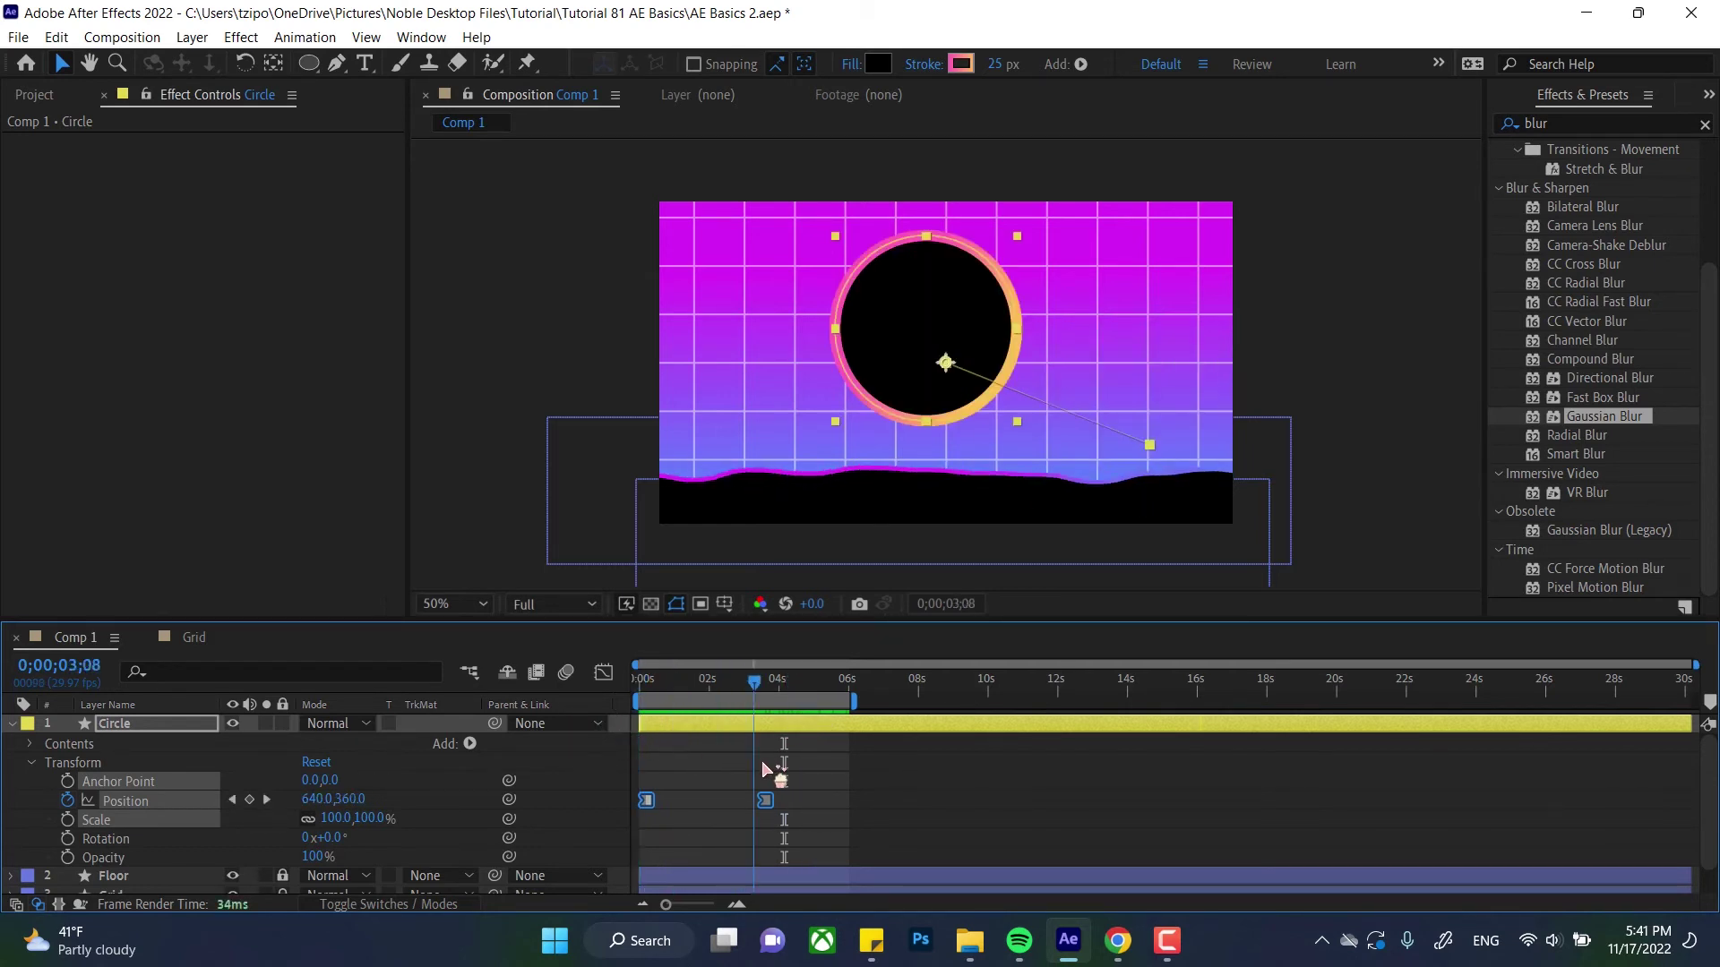
# Step: Ctrl+click the keyframes to switch from hold to auto-bezier and preview the slide
pyautogui.moveTo(647, 802)
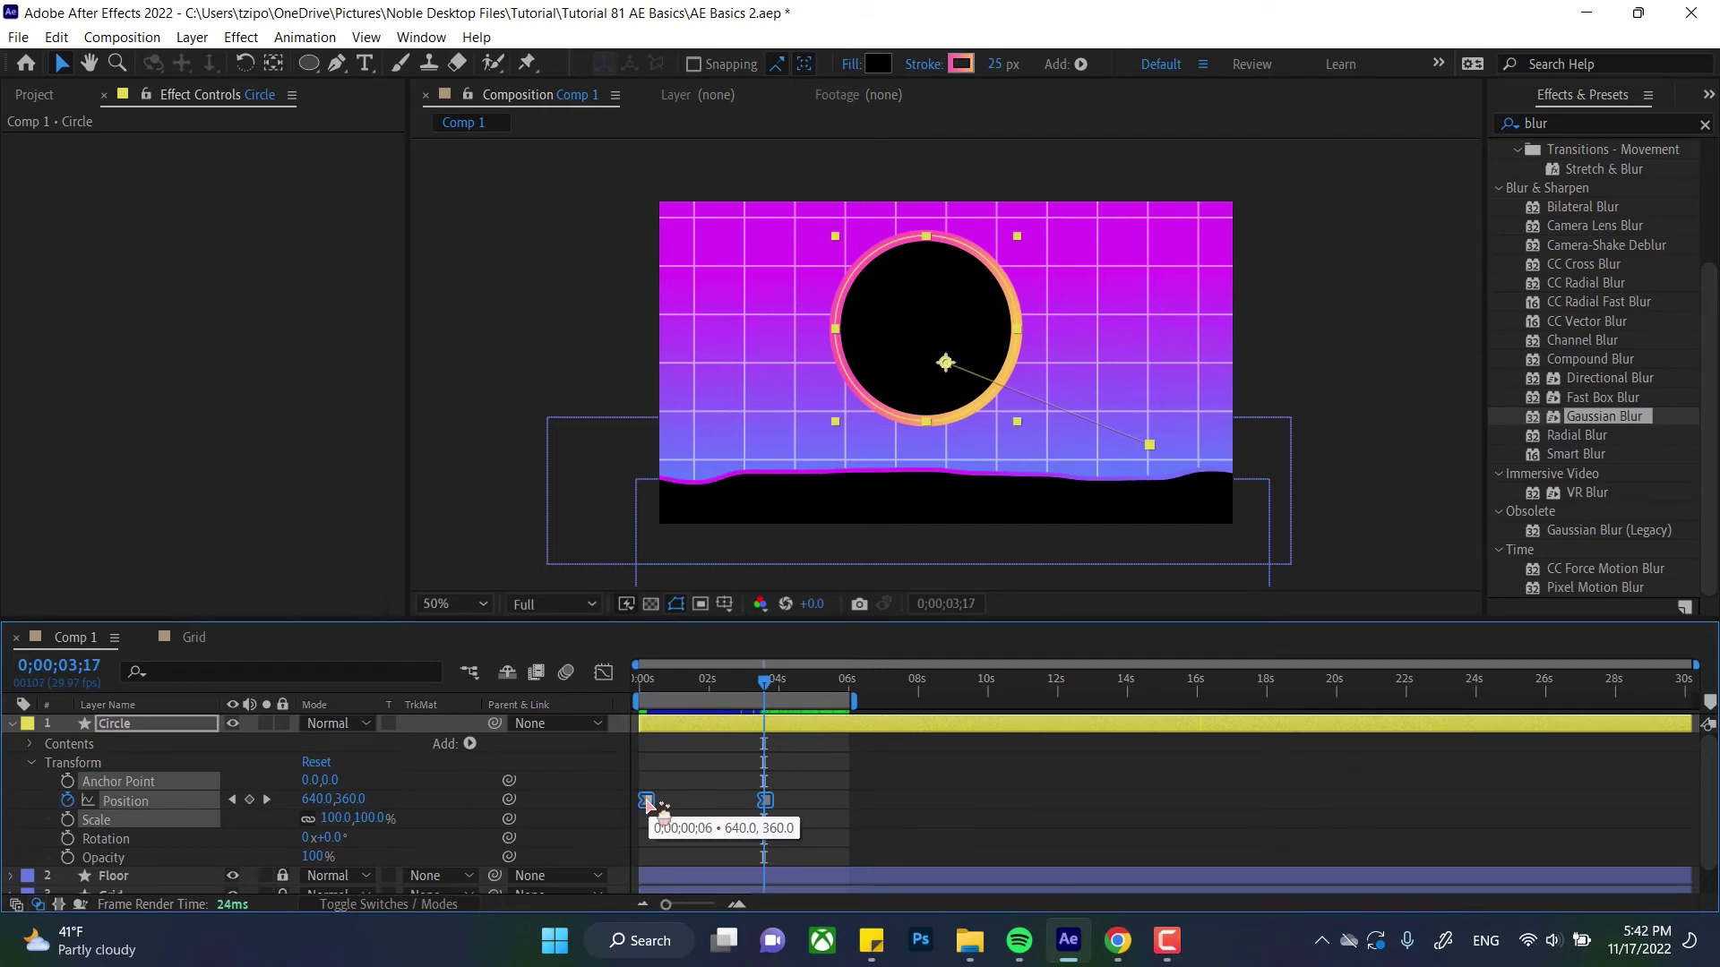
pyautogui.keyDown('ctrl'); pyautogui.click(647, 800); pyautogui.keyUp('ctrl')
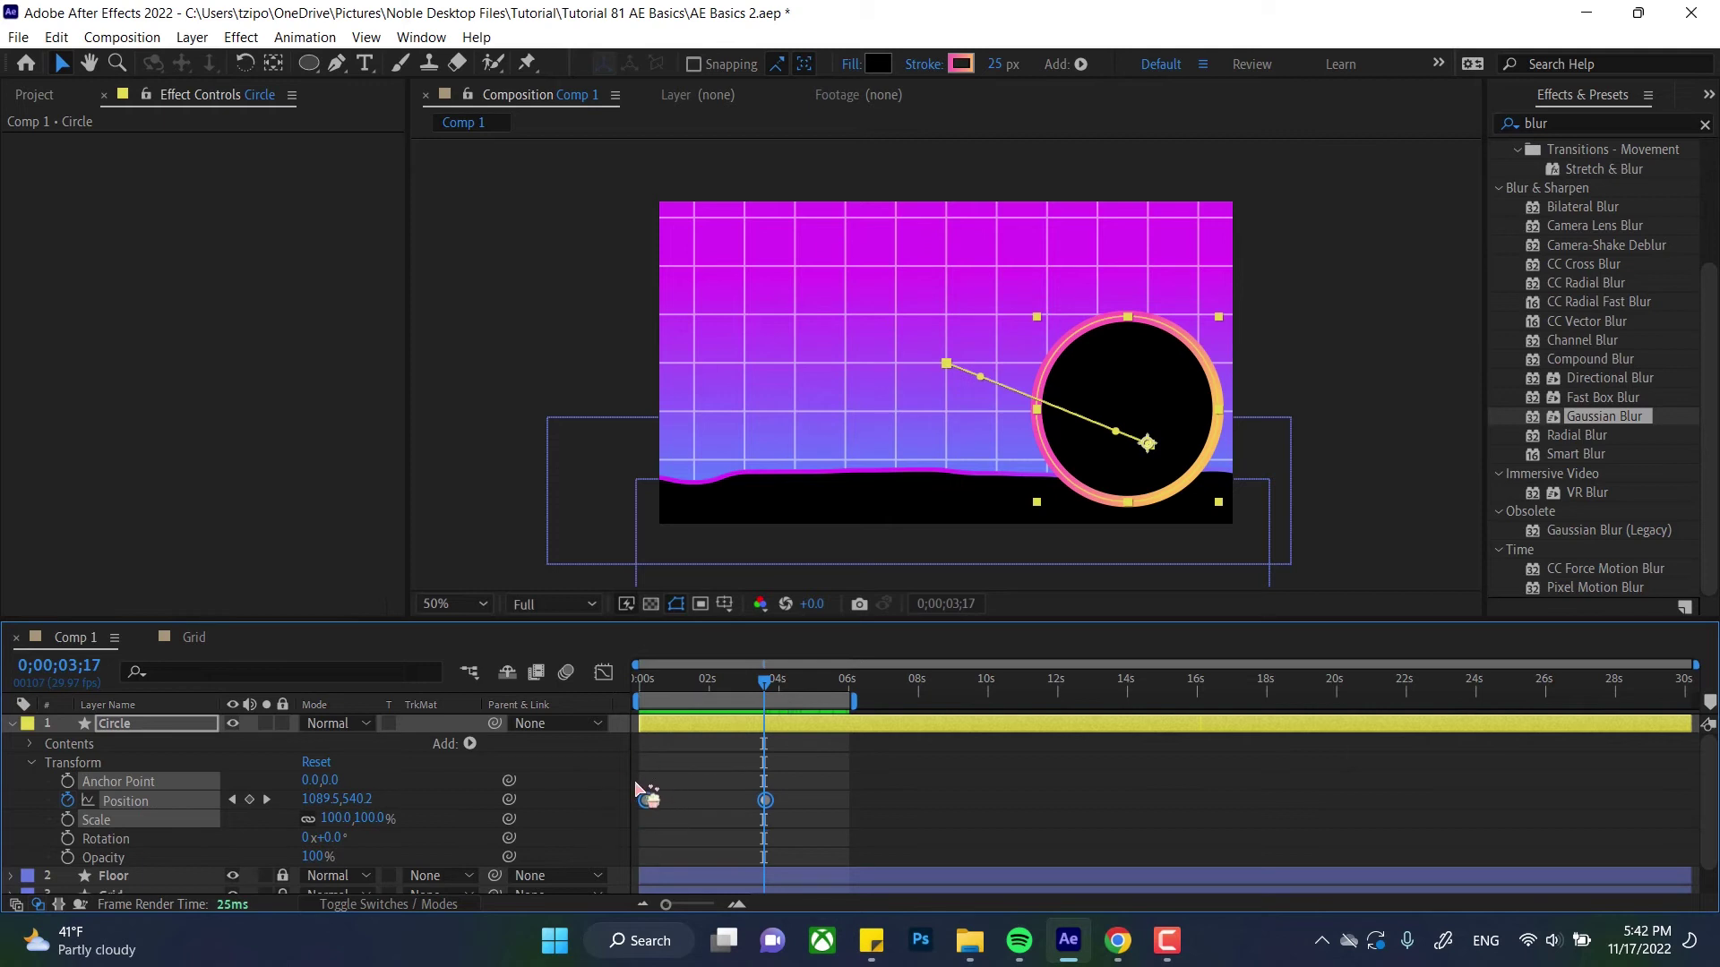
pyautogui.moveTo(670, 695); pyautogui.dragTo(639, 695)
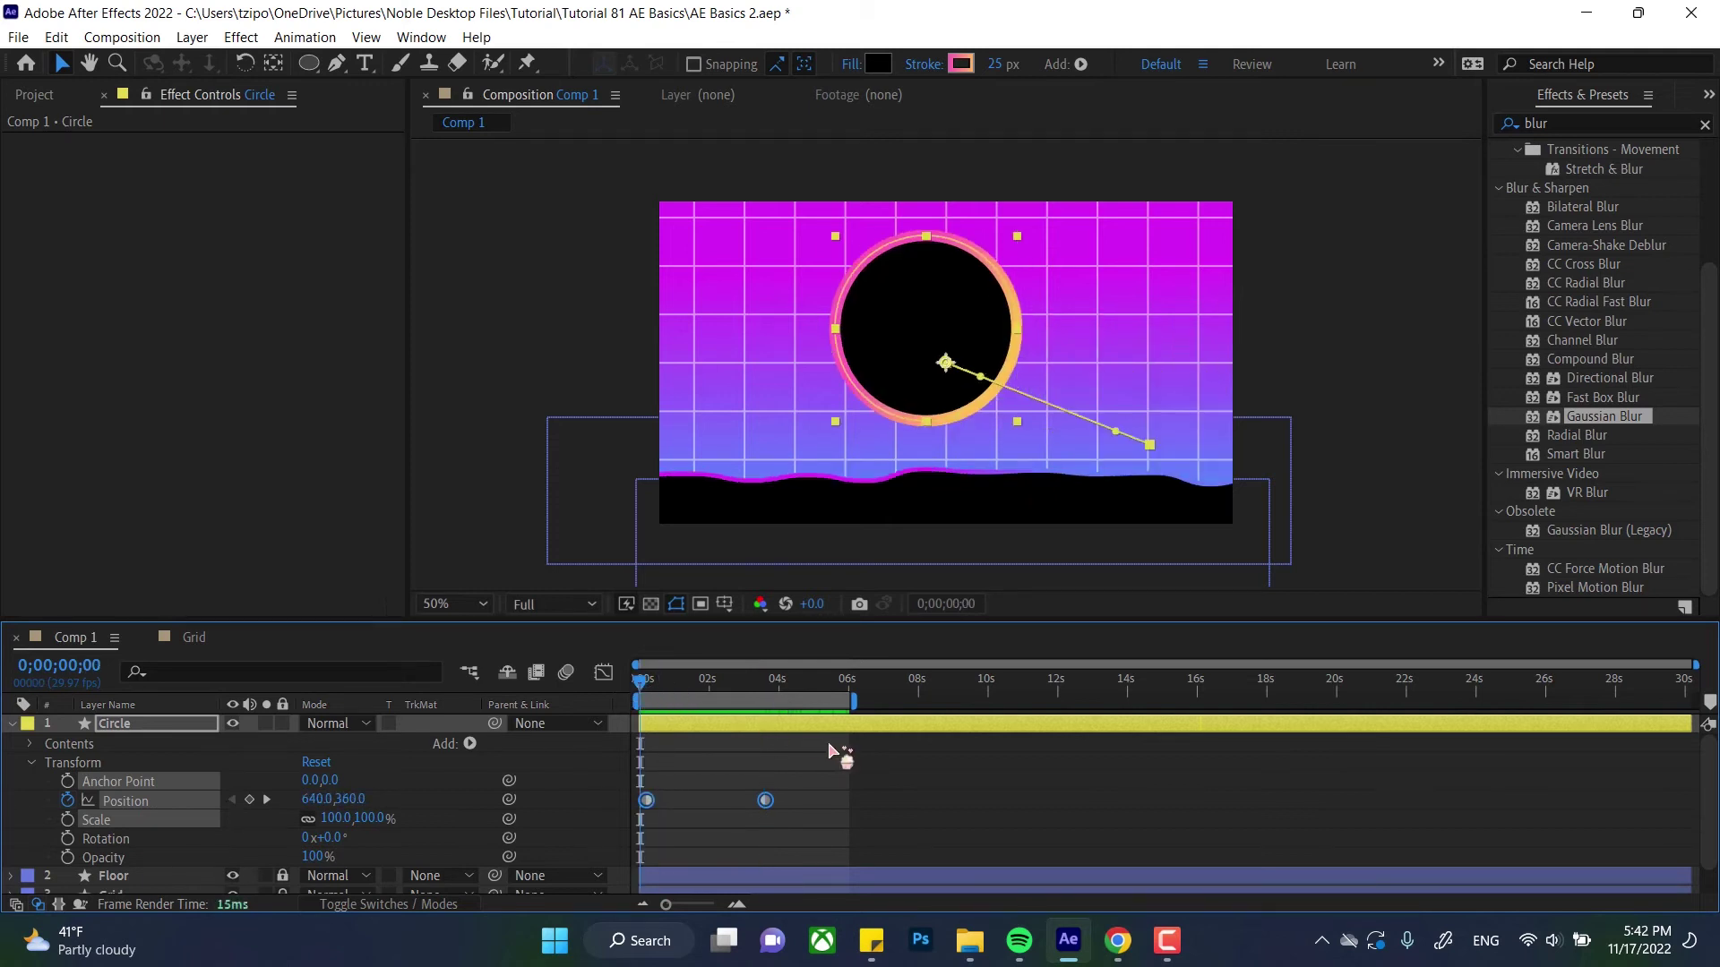
pyautogui.press('space')
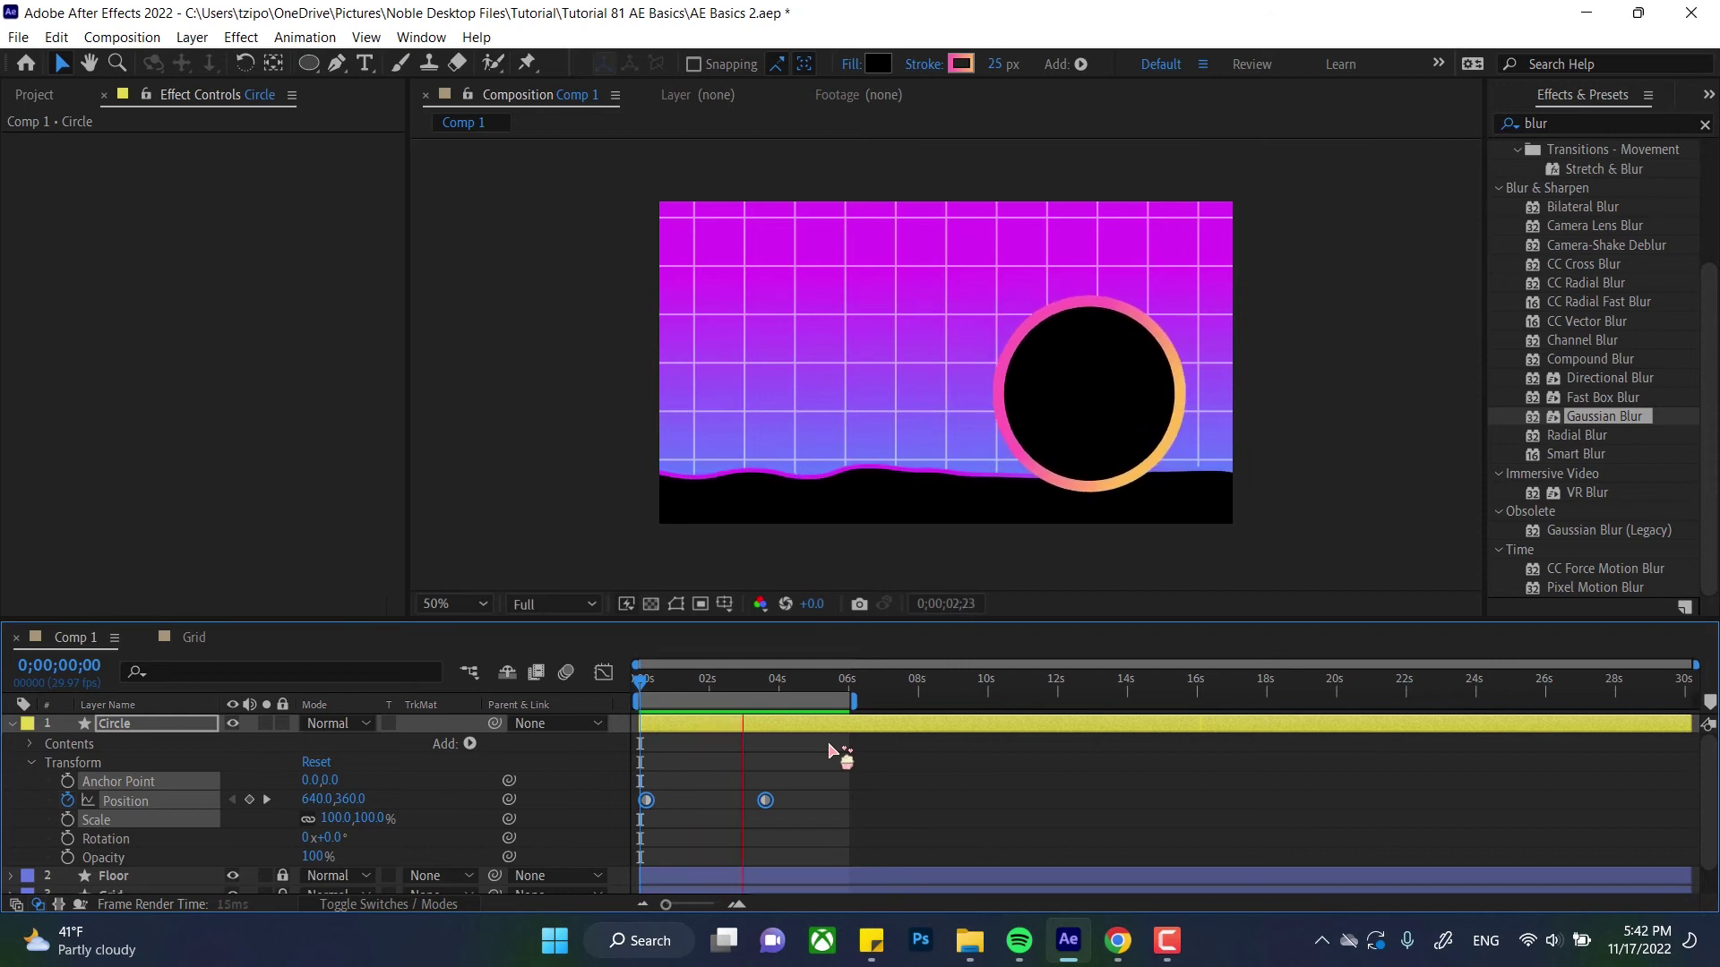
pyautogui.press('space')
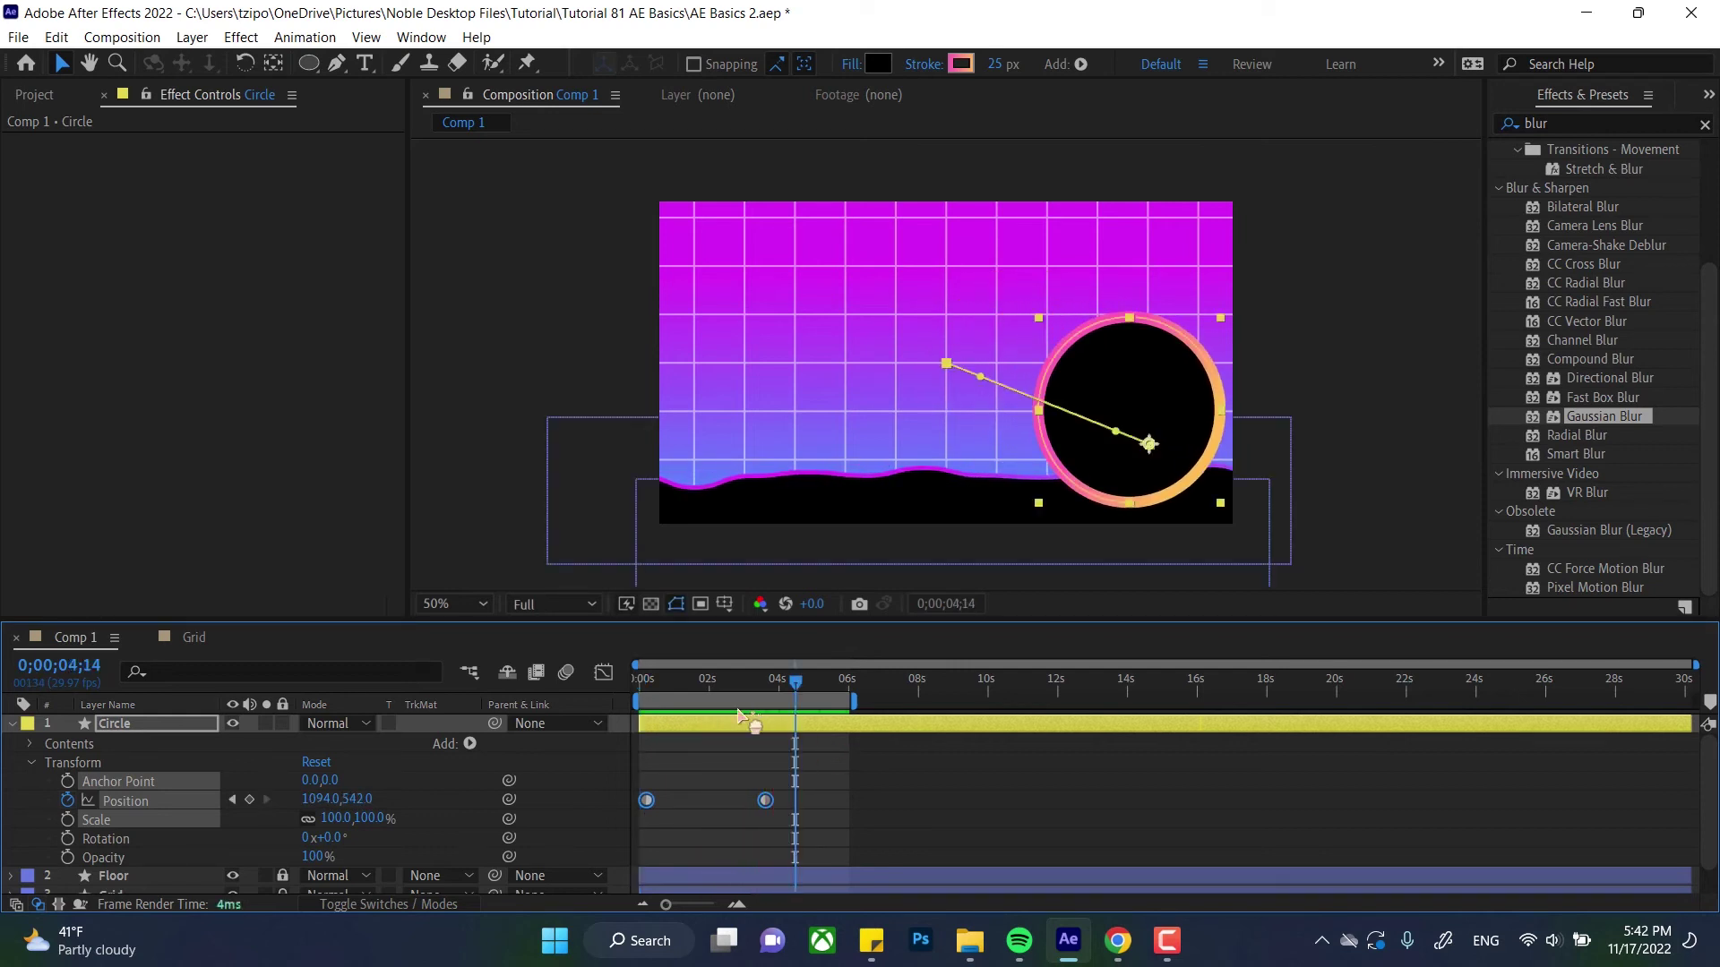
# Step: Preview once more, then make both Position keyframes linear and deselect the layer
pyautogui.moveTo(674, 683); pyautogui.dragTo(642, 684)
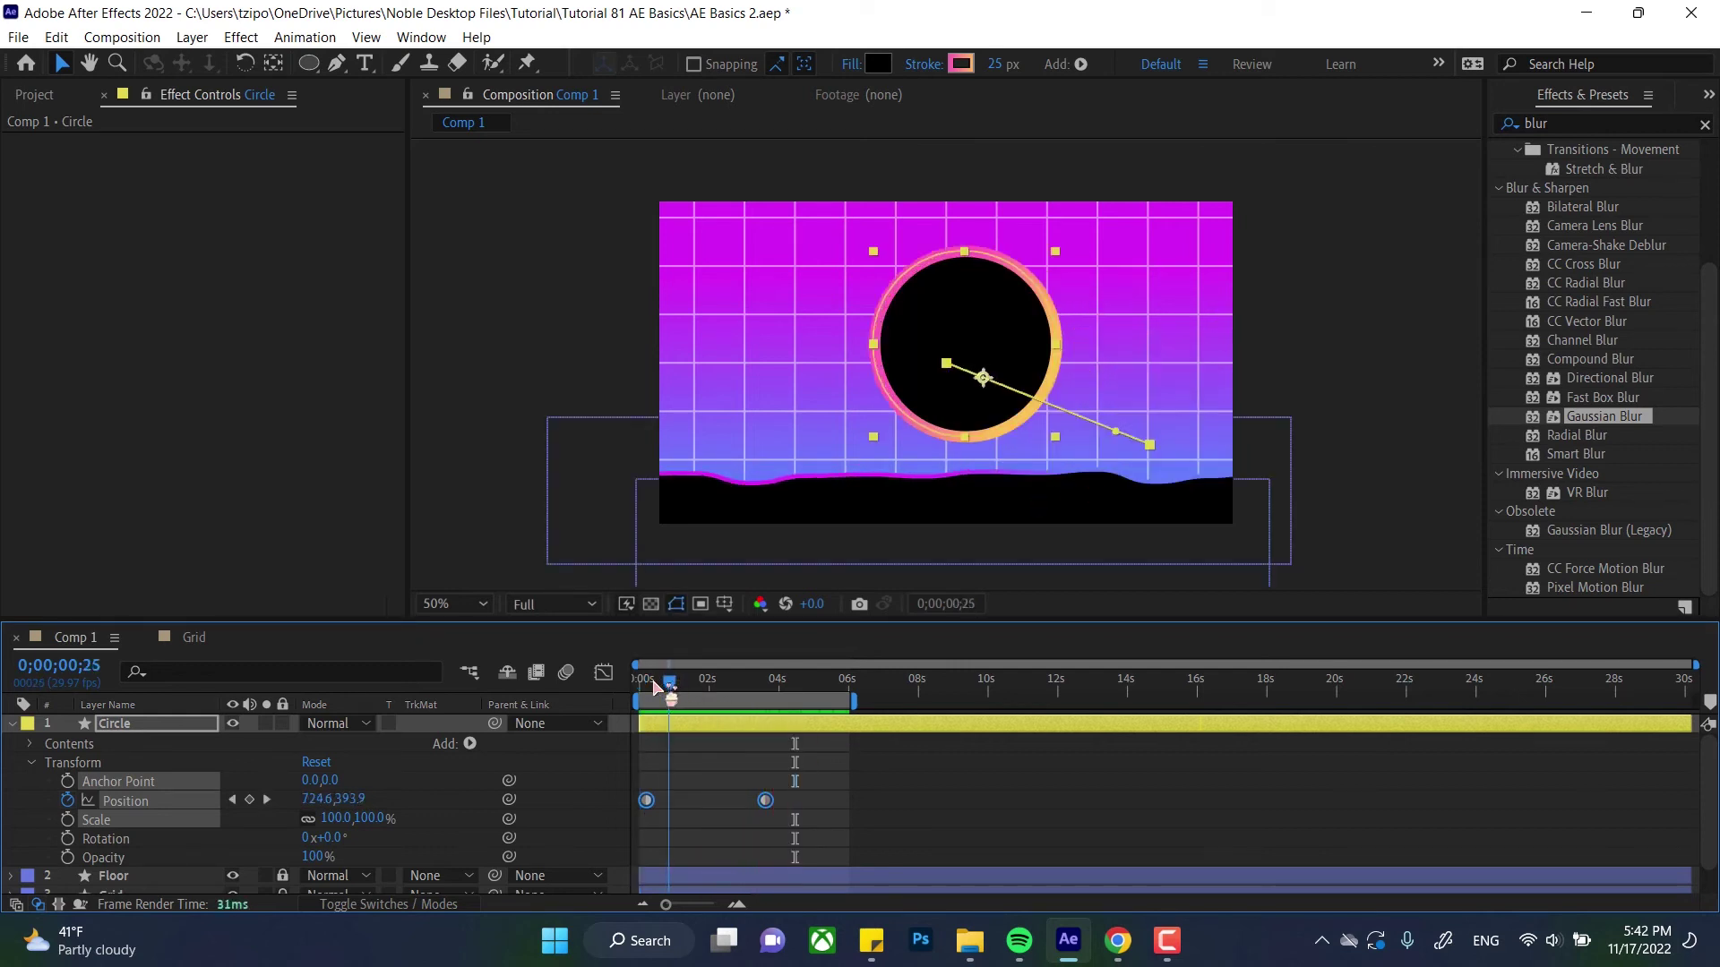
pyautogui.click(855, 741)
pyautogui.press('space')
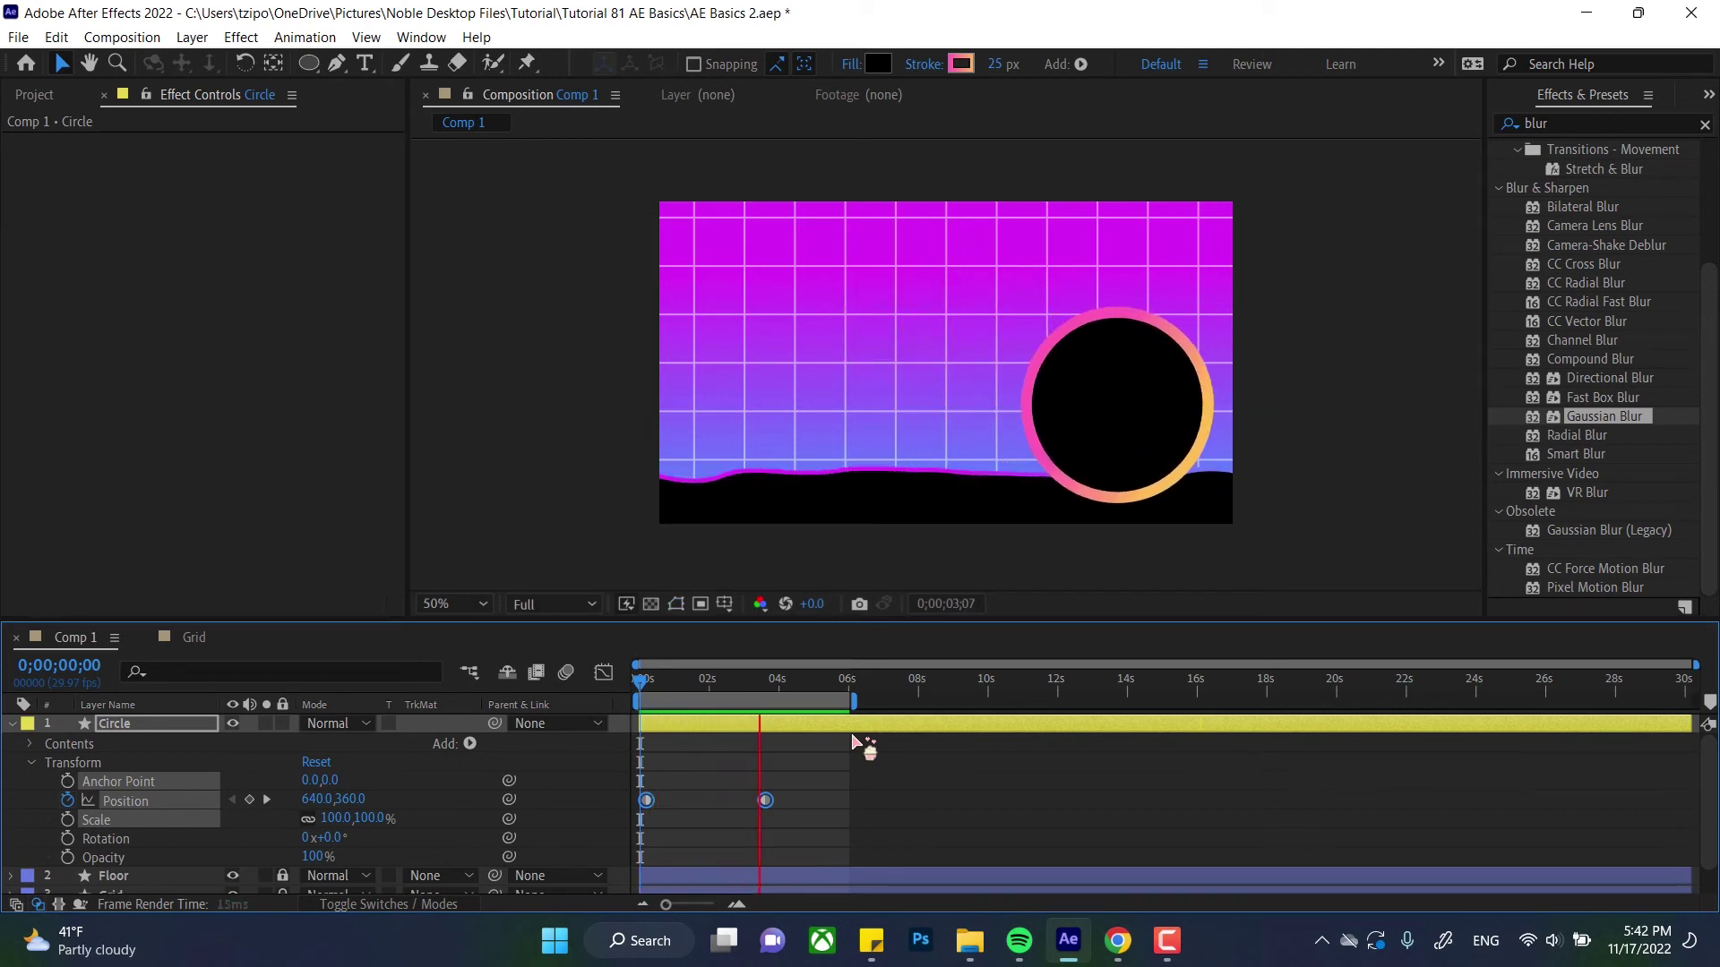
pyautogui.press('space')
pyautogui.moveTo(658, 688); pyautogui.dragTo(638, 688)
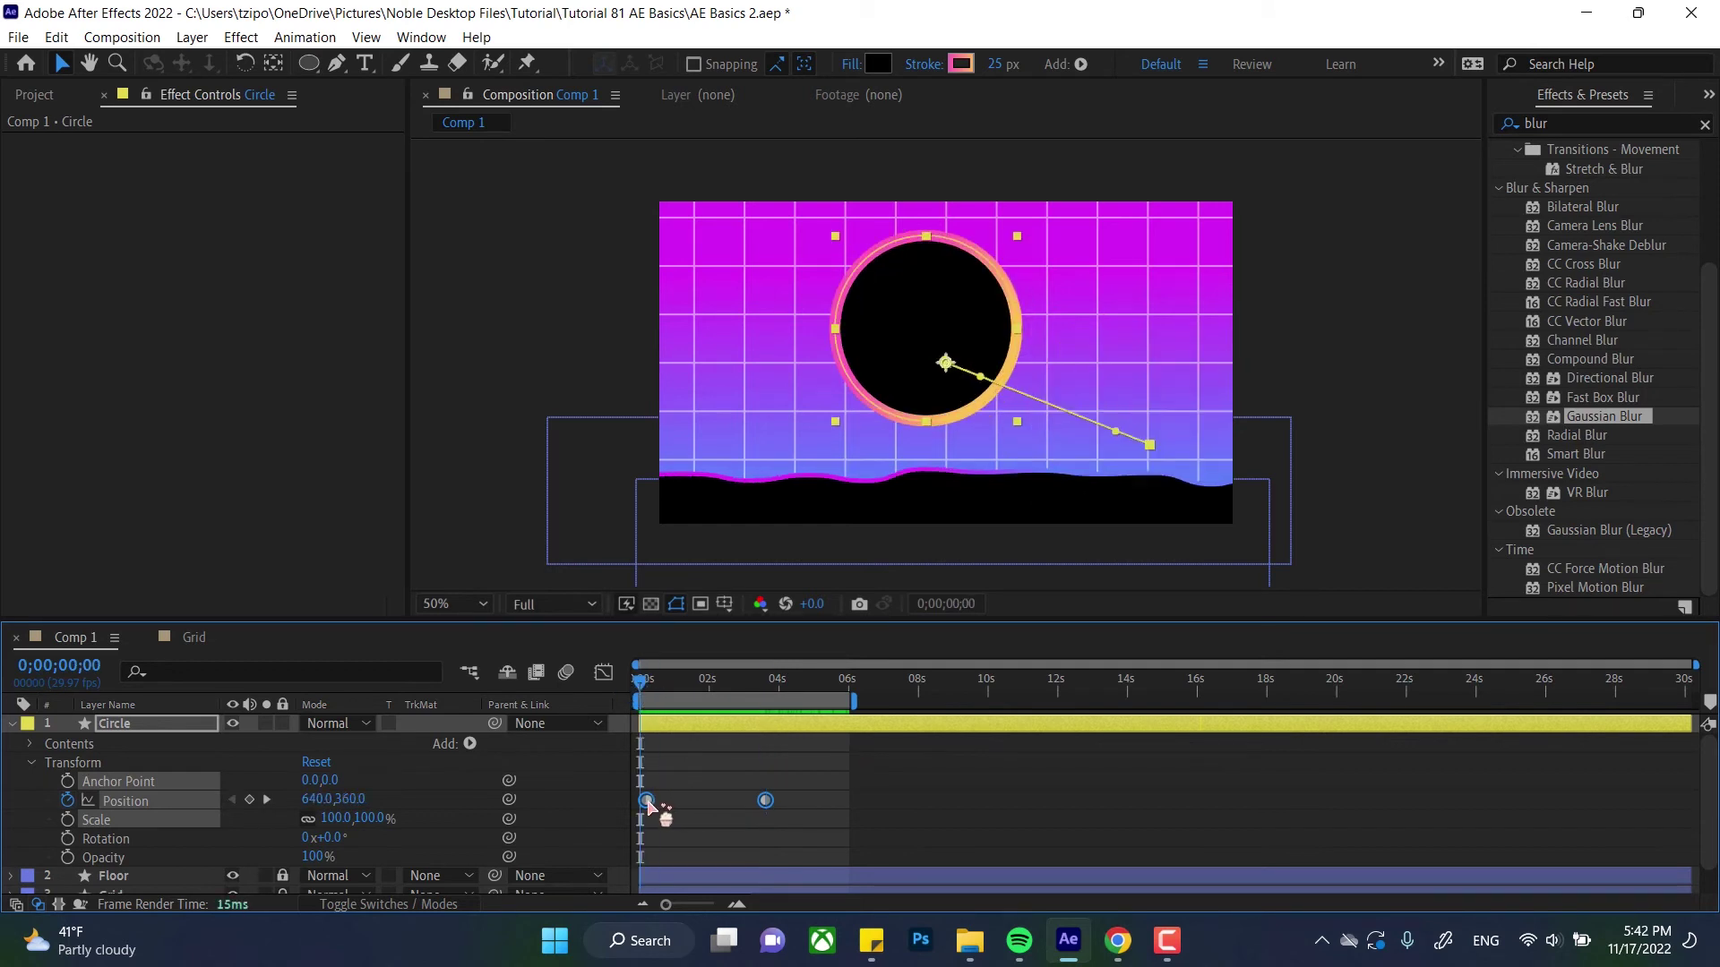
pyautogui.keyDown('ctrl'); pyautogui.click(646, 800); pyautogui.keyUp('ctrl')
pyautogui.click(791, 835)
# Step: Preview the straight-line slide, then select the circle's second Position keyframe
pyautogui.press('space')
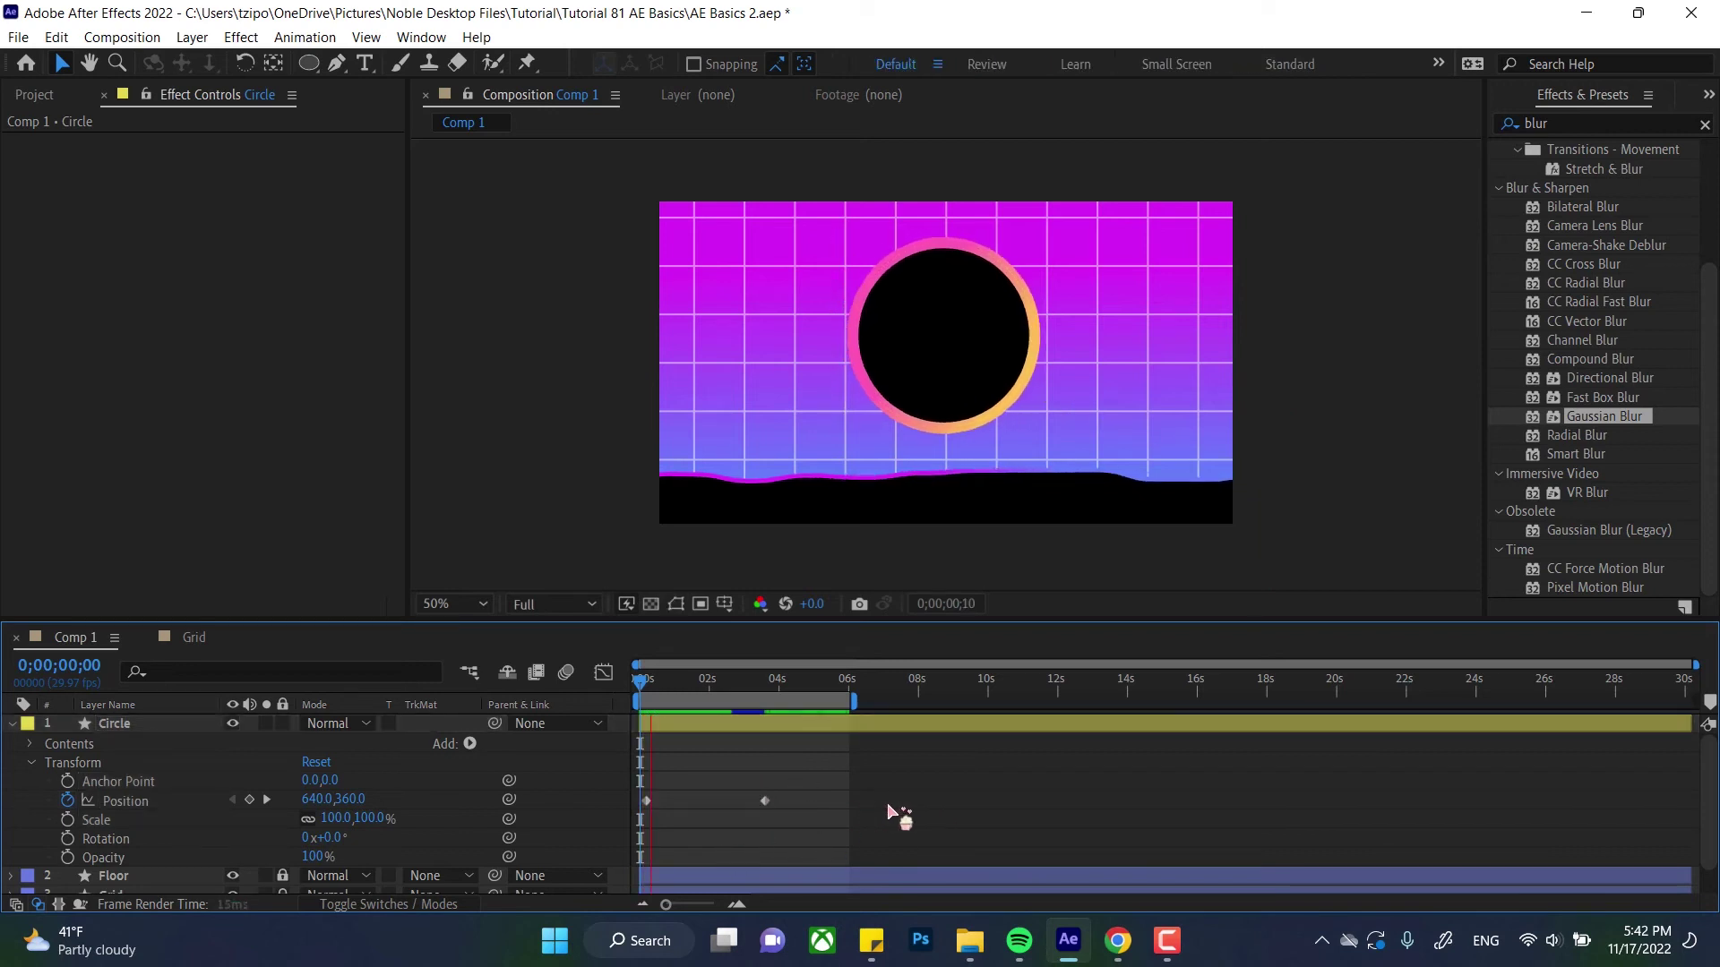
pyautogui.press('space')
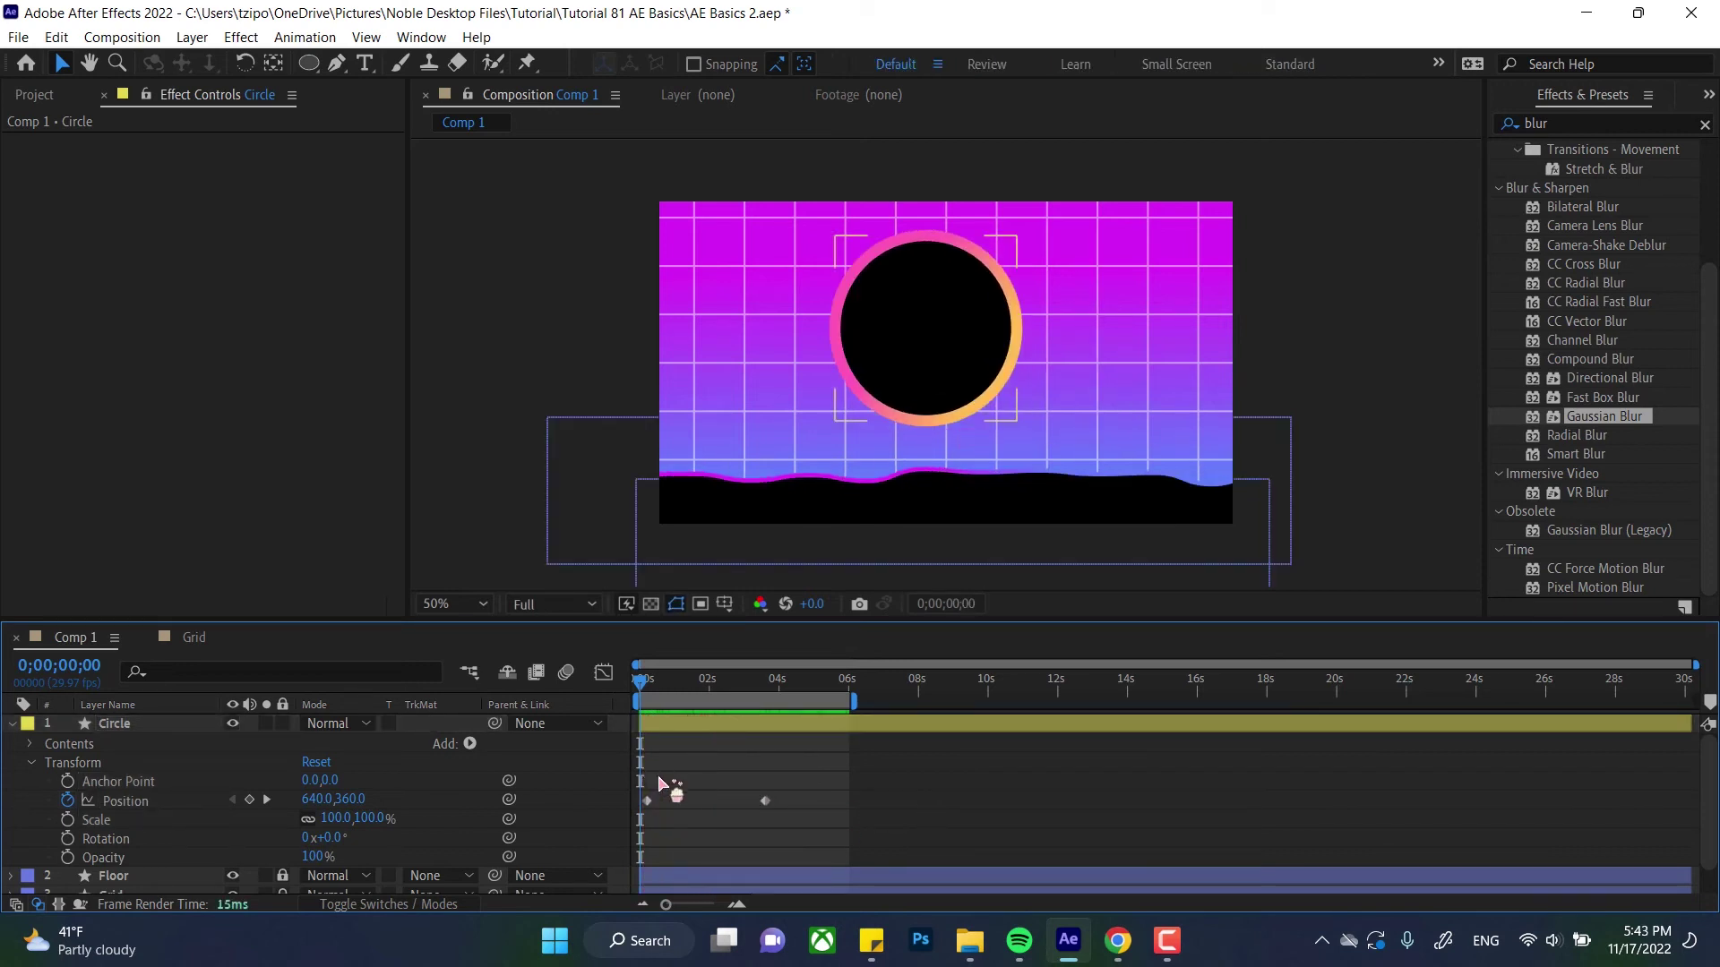
pyautogui.click(766, 702)
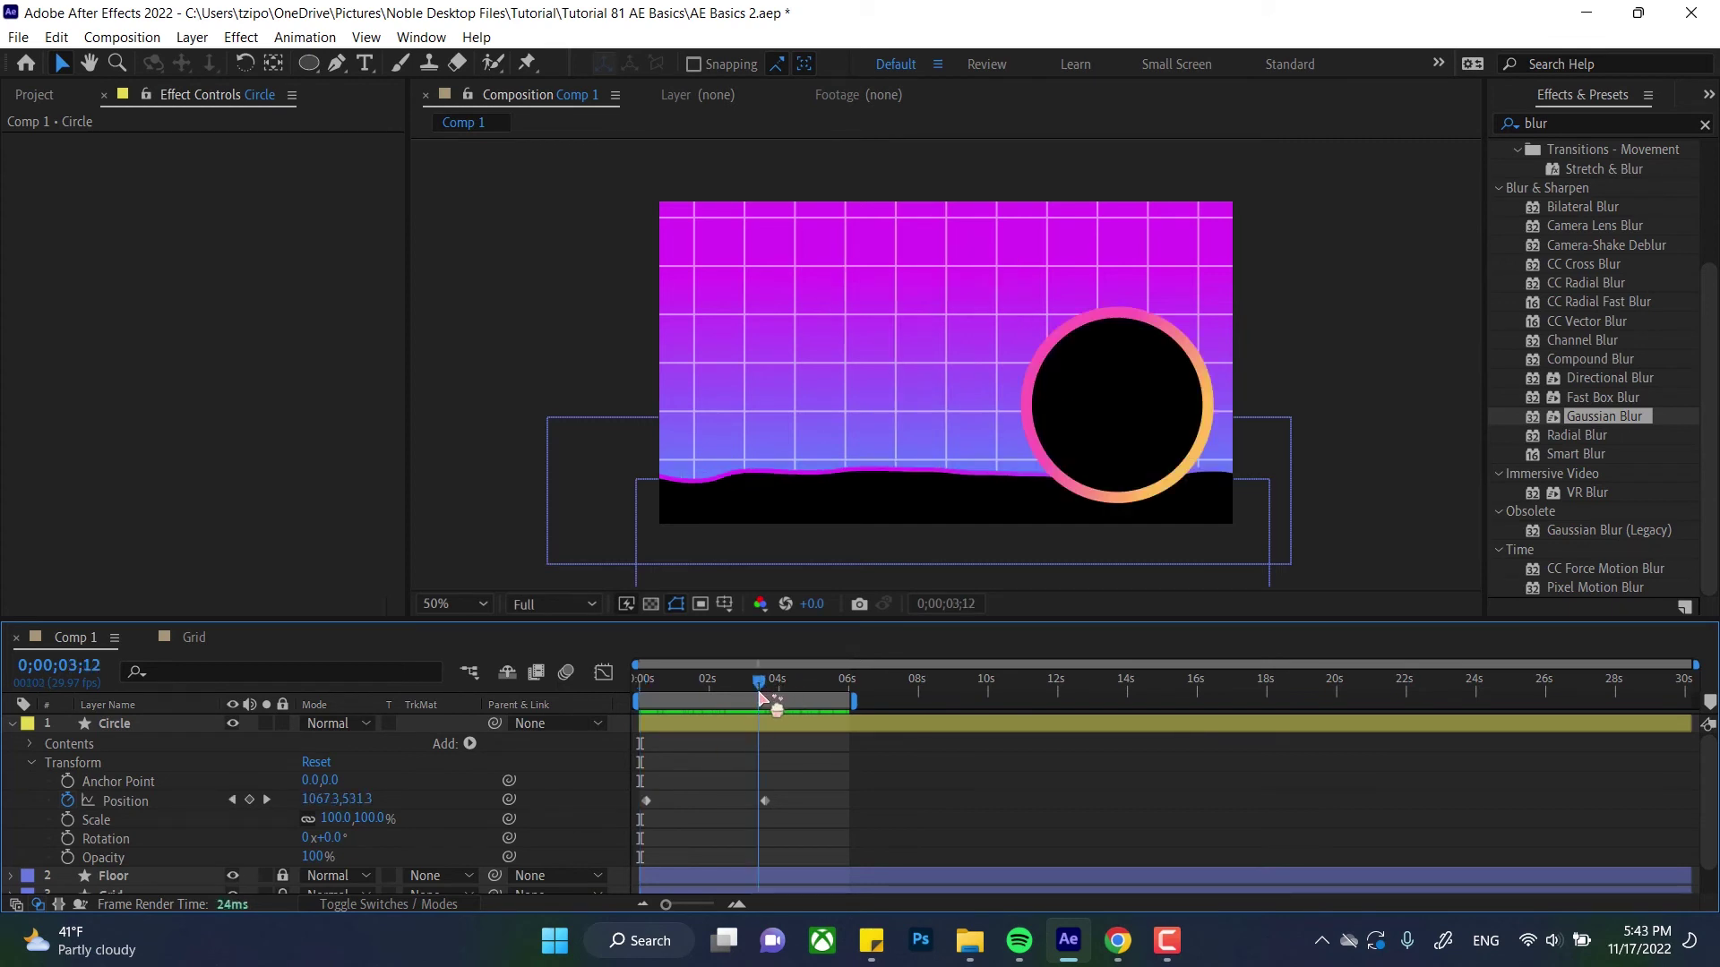
pyautogui.click(767, 800)
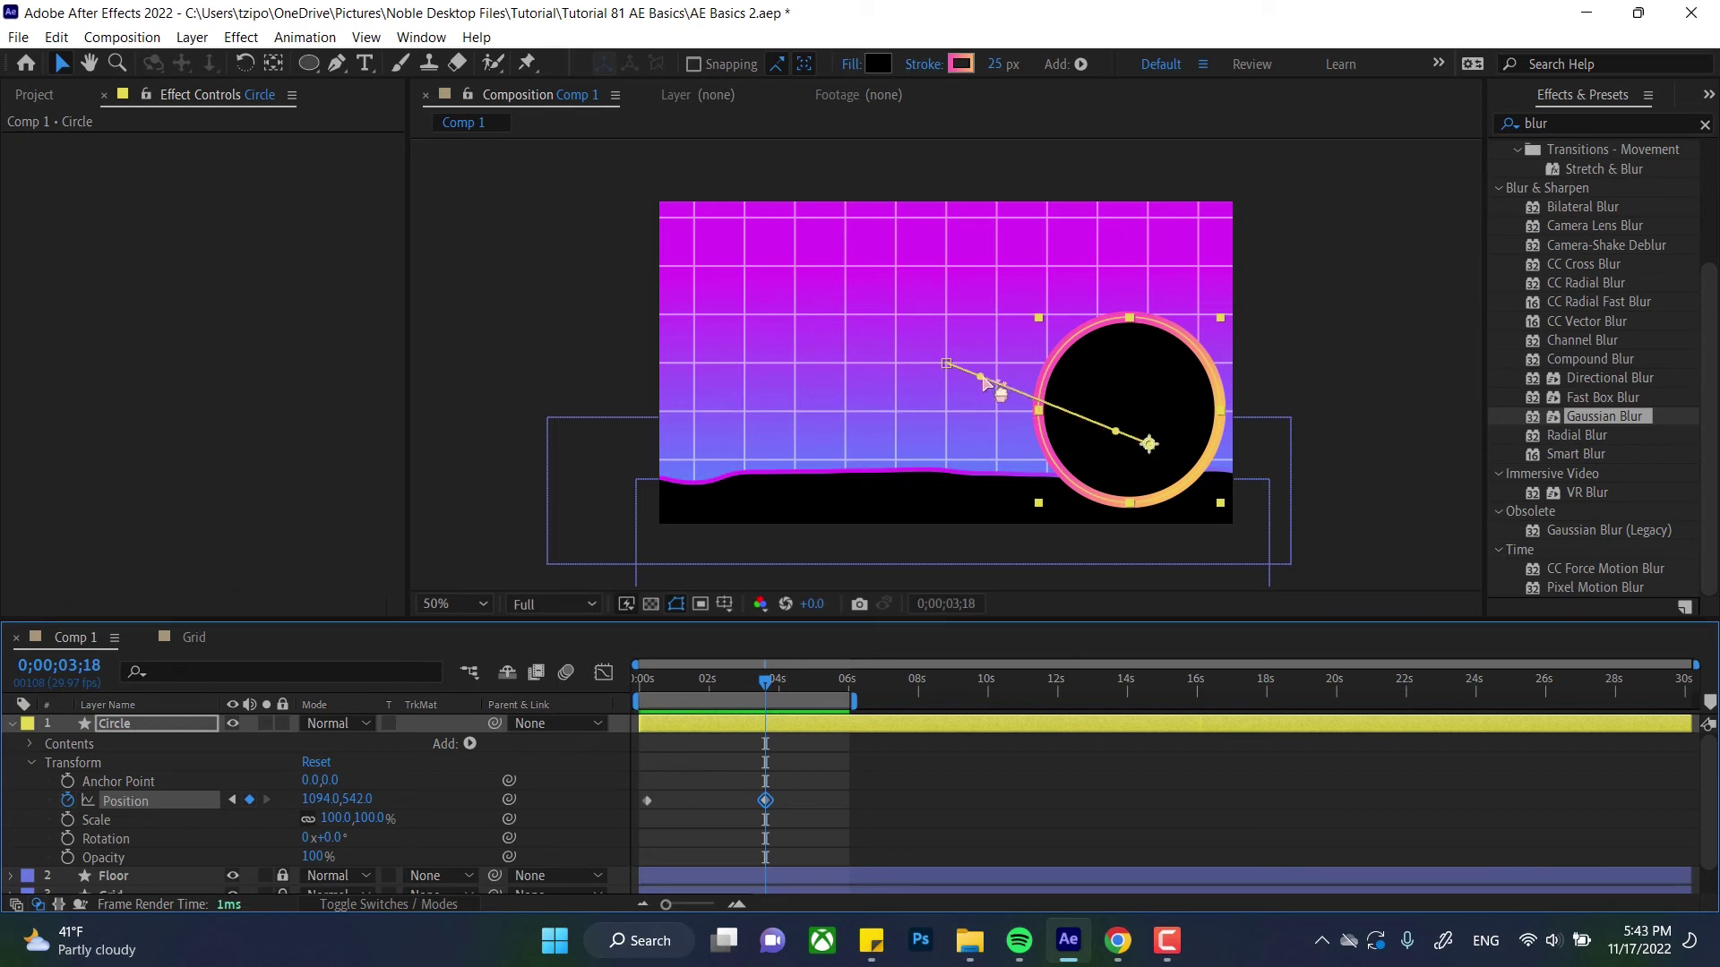
# Step: Drag the Bezier tangent handles to bend the motion path into a smooth arc
pyautogui.moveTo(983, 380); pyautogui.dragTo(890, 432)
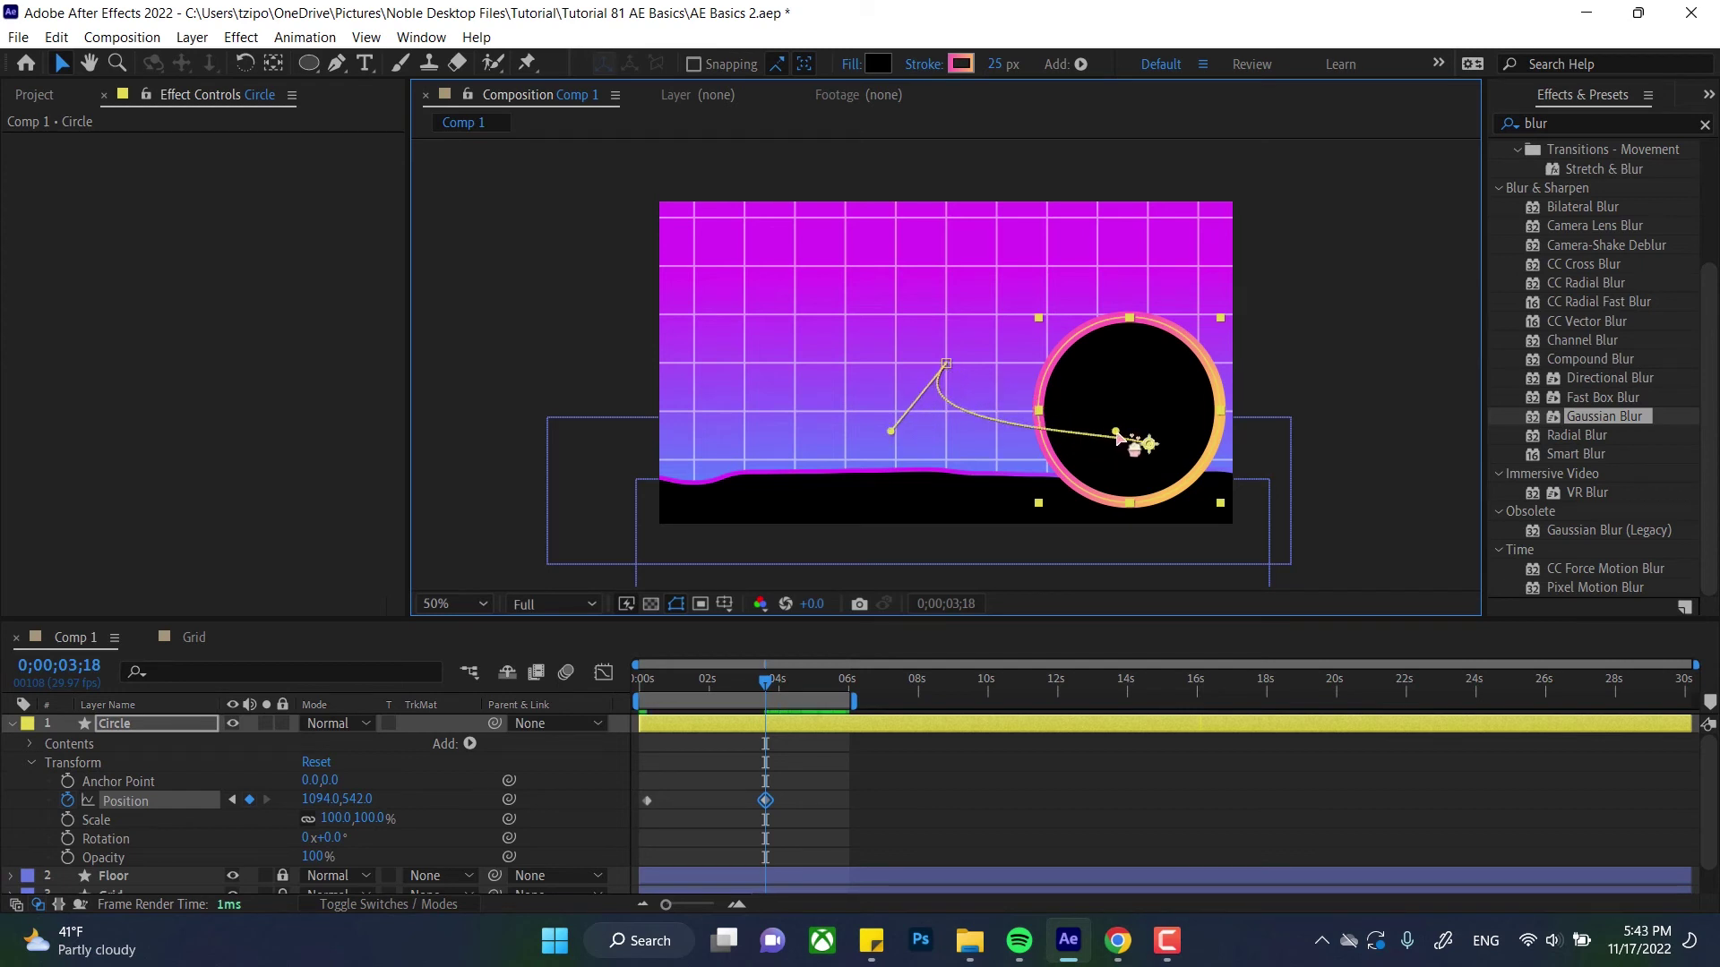
pyautogui.moveTo(1116, 433); pyautogui.dragTo(1034, 495)
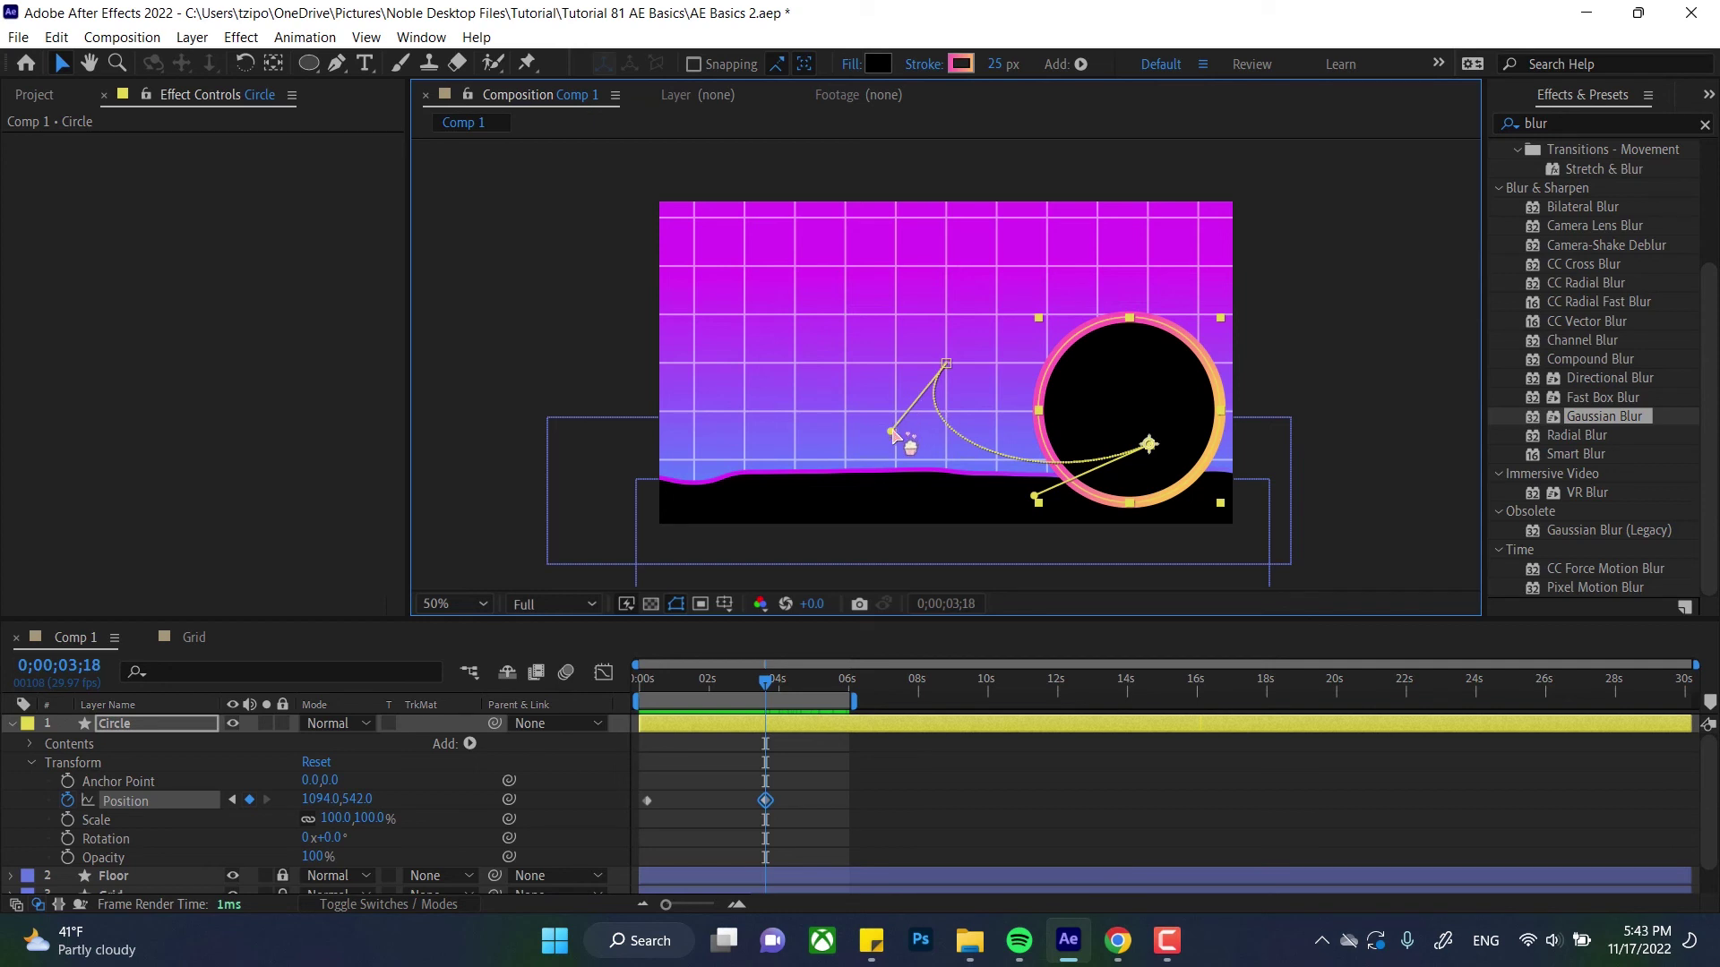
pyautogui.moveTo(893, 433)
pyautogui.mouseDown()
pyautogui.moveTo(934, 445)
pyautogui.moveTo(886, 402)
pyautogui.moveTo(885, 462)
pyautogui.moveTo(998, 362)
pyautogui.moveTo(897, 401)
pyautogui.moveTo(918, 460)
pyautogui.mouseUp()
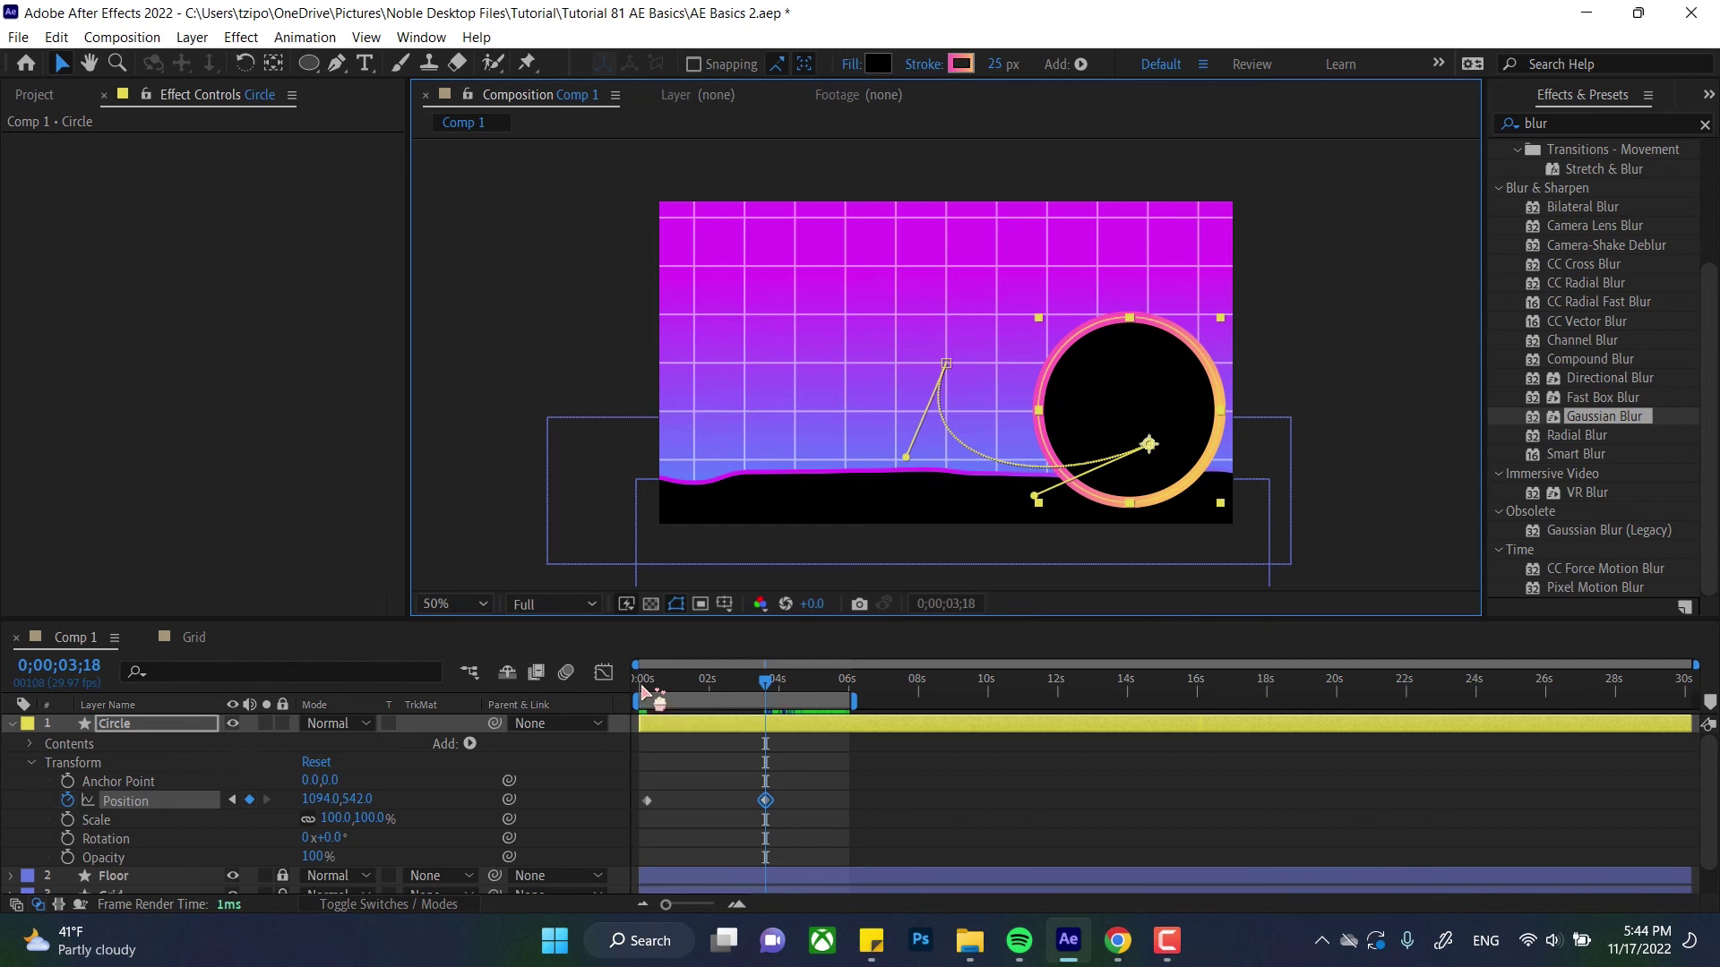
pyautogui.click(643, 682)
pyautogui.press('space')
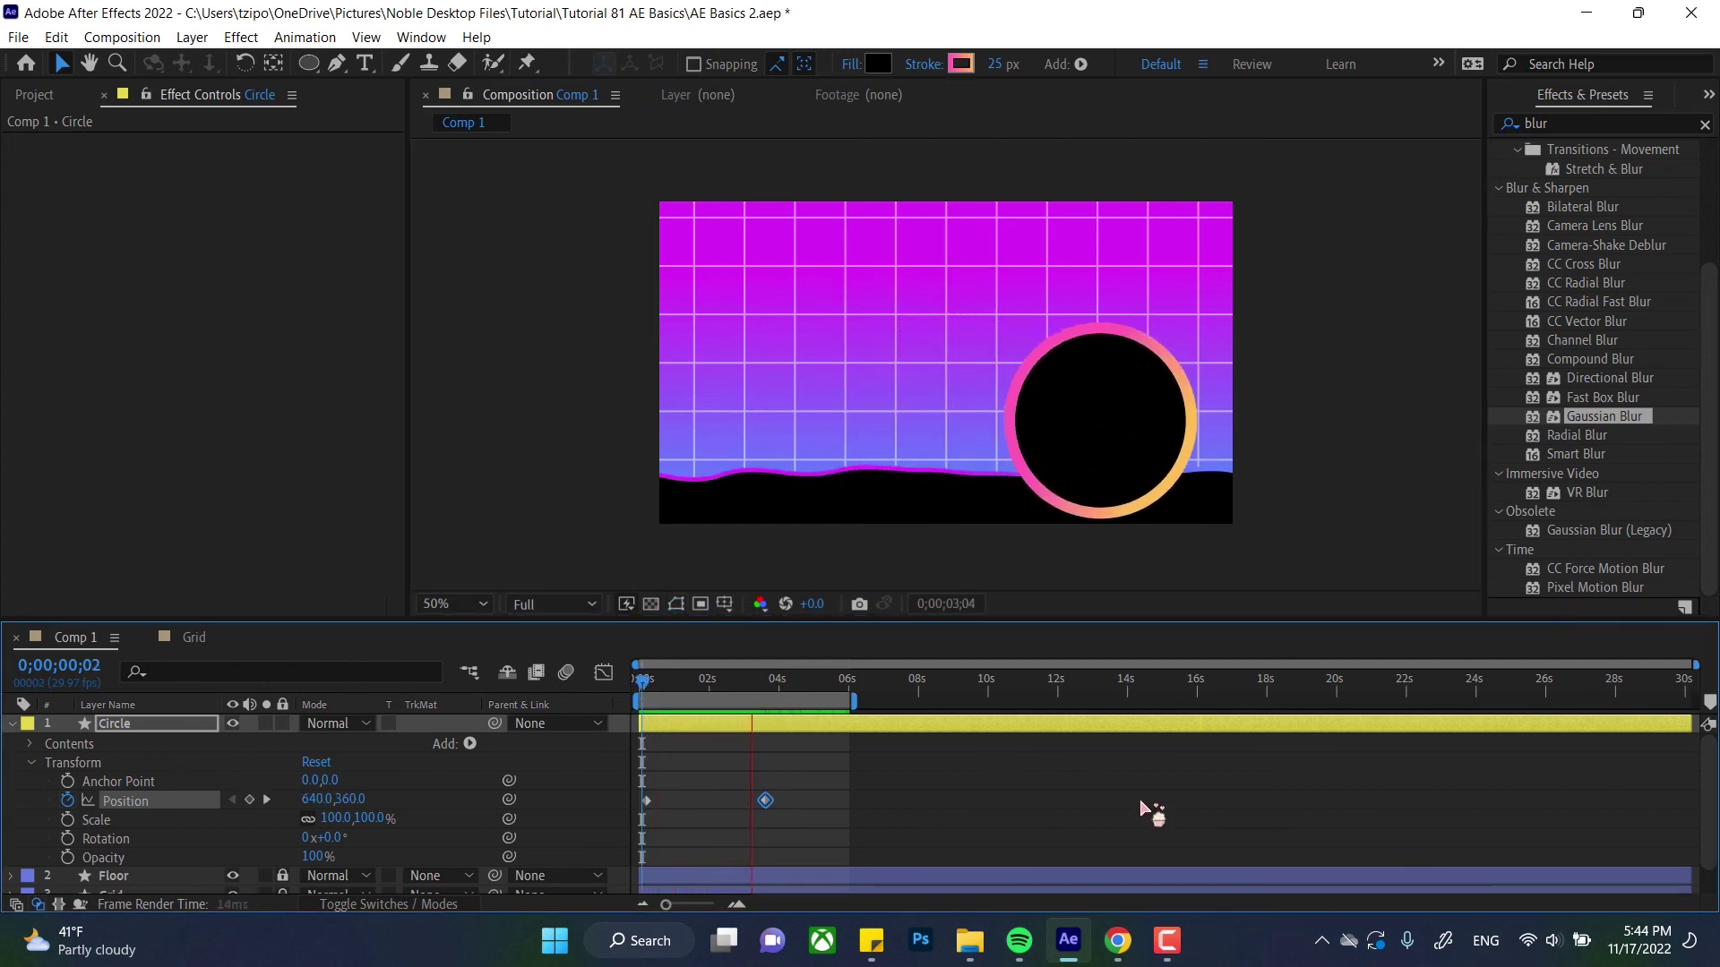
pyautogui.press('space')
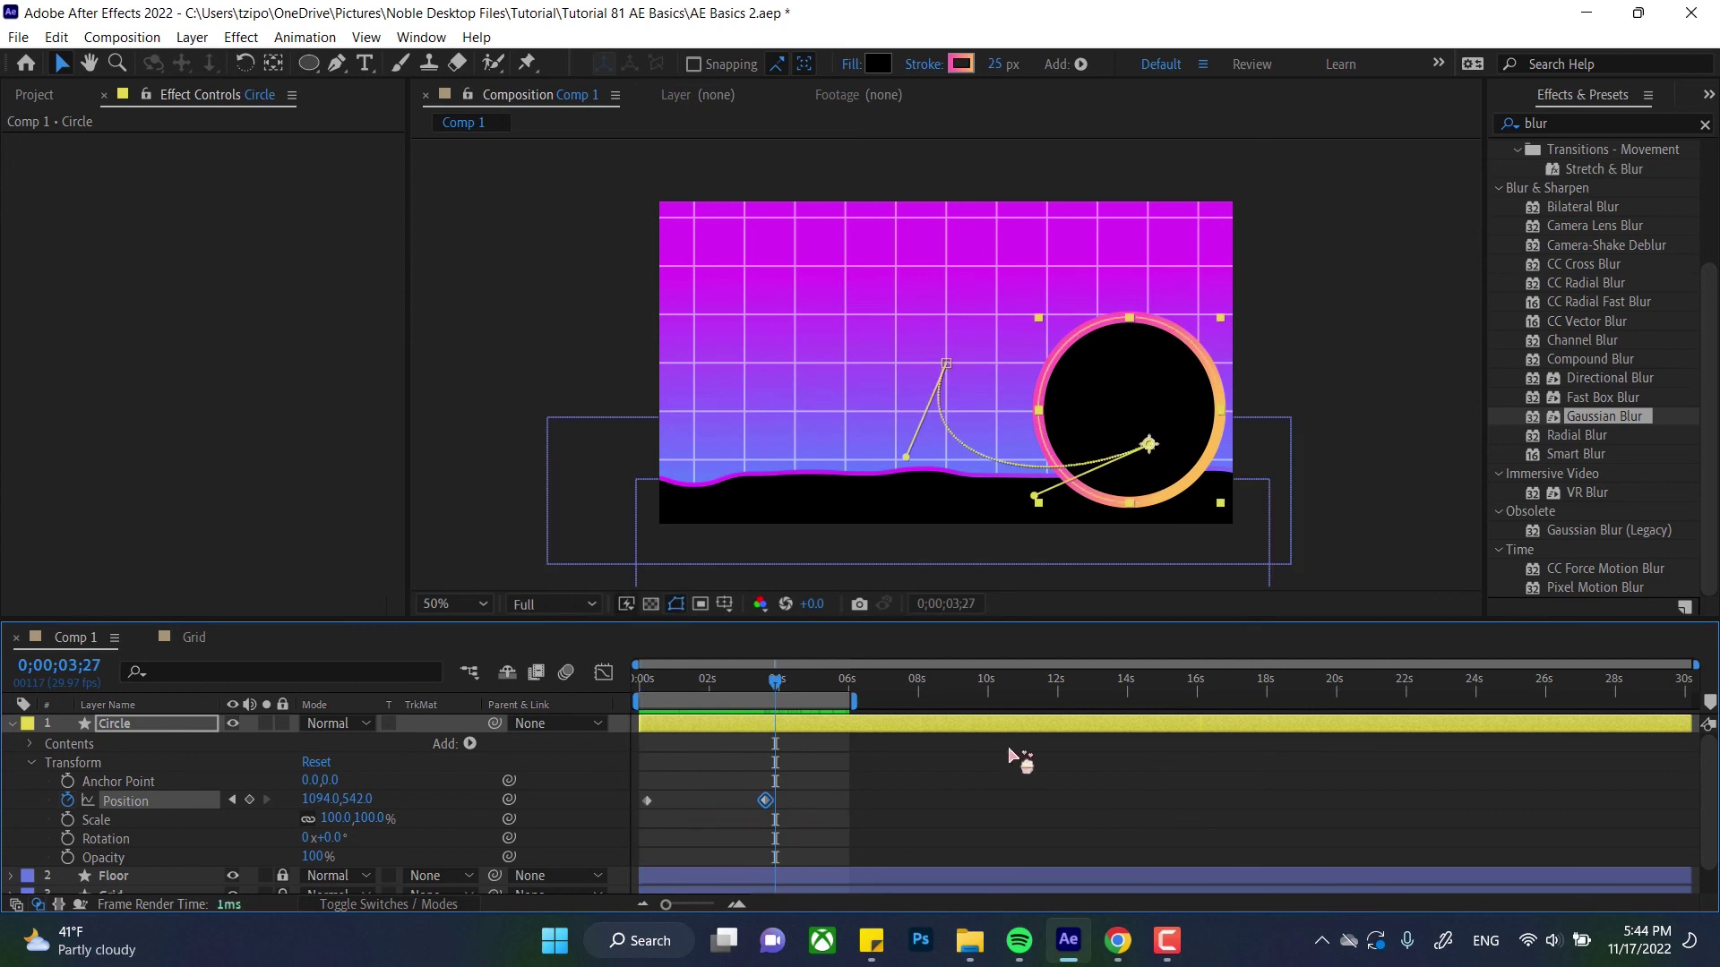
pyautogui.press('space')
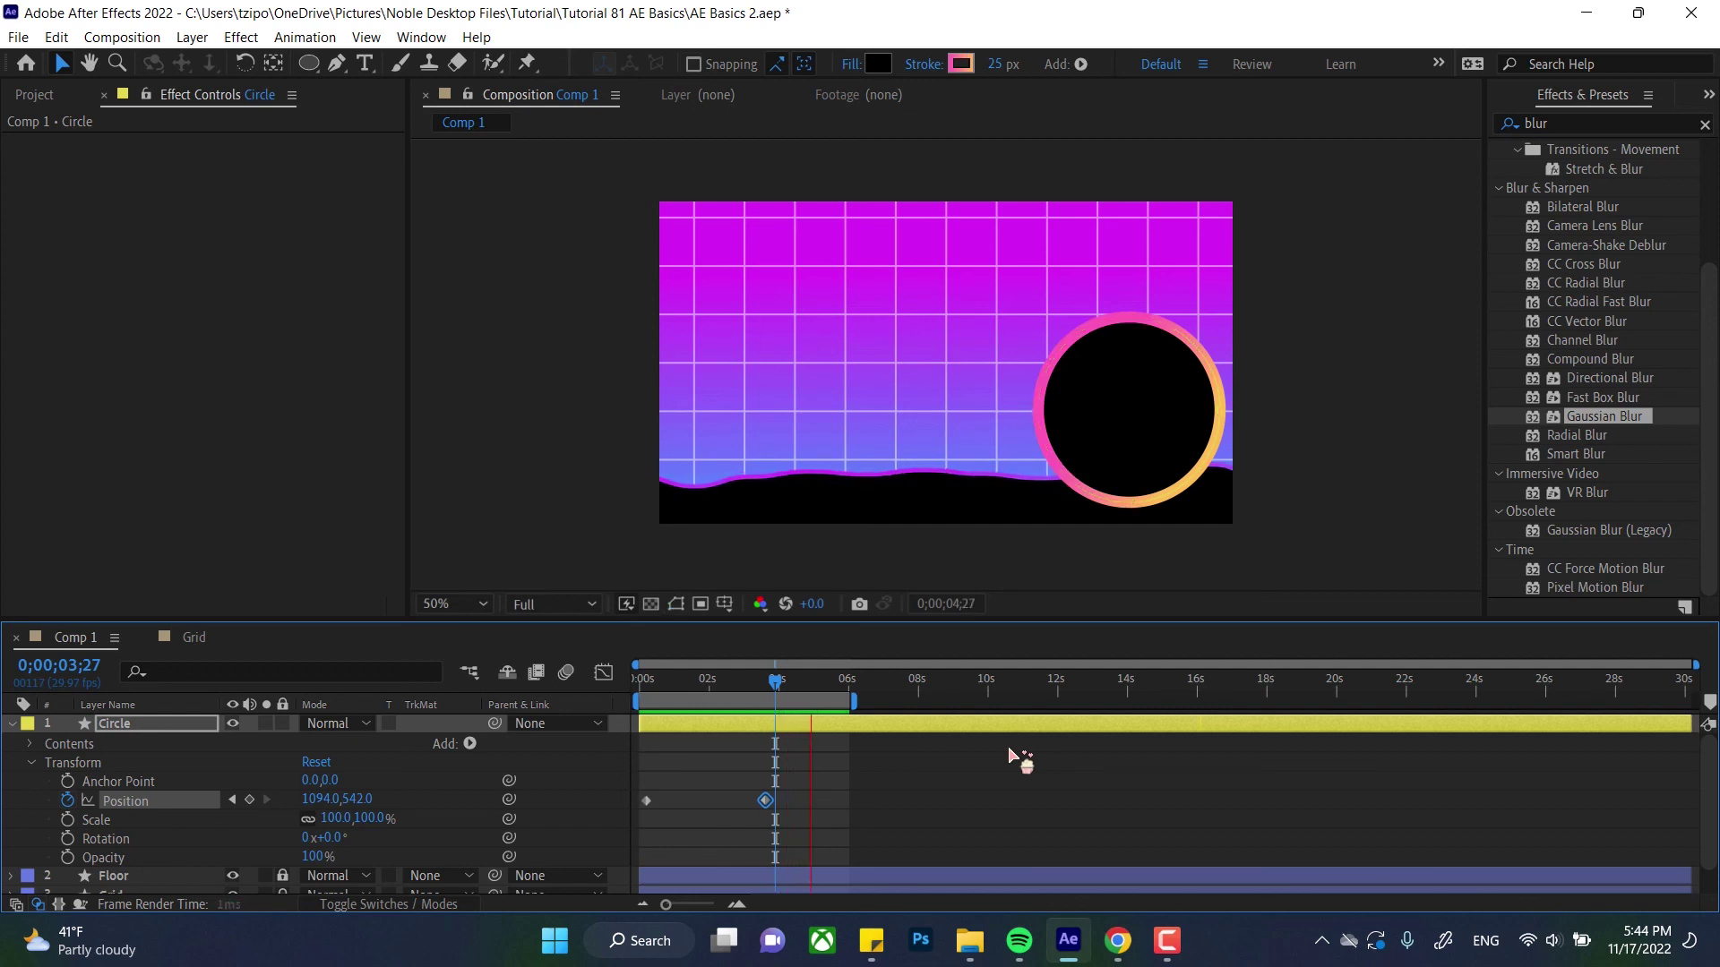